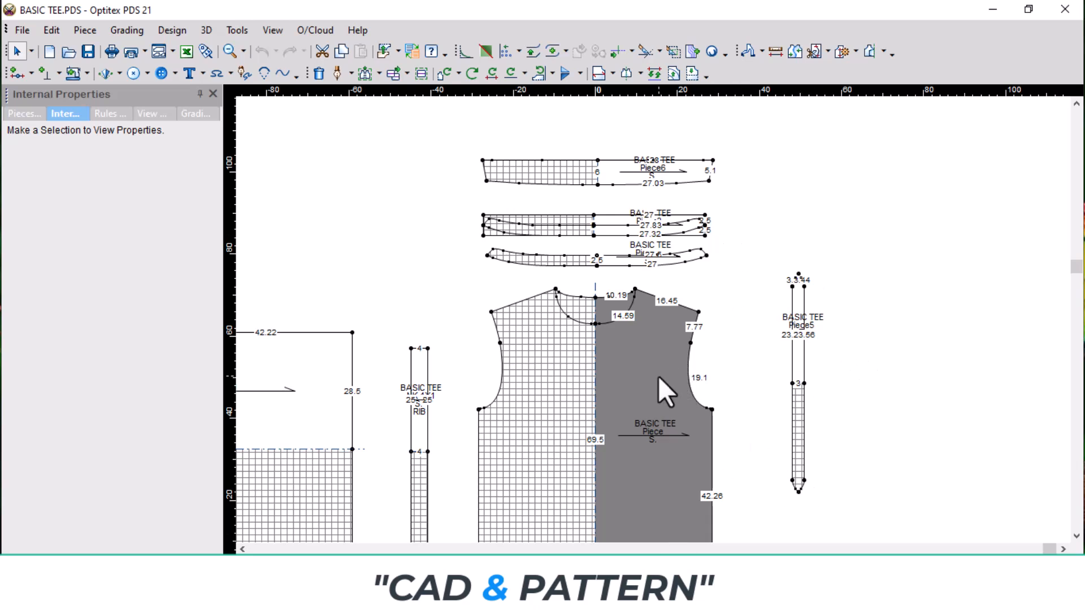
Step: Examine the tee pattern's shoulder area and compare the shoulder construction in the polo, shoulder-slant and rib cropped top tech packs in the browser
scroll(660, 440, down, 3)
scroll(649, 310, up, 4)
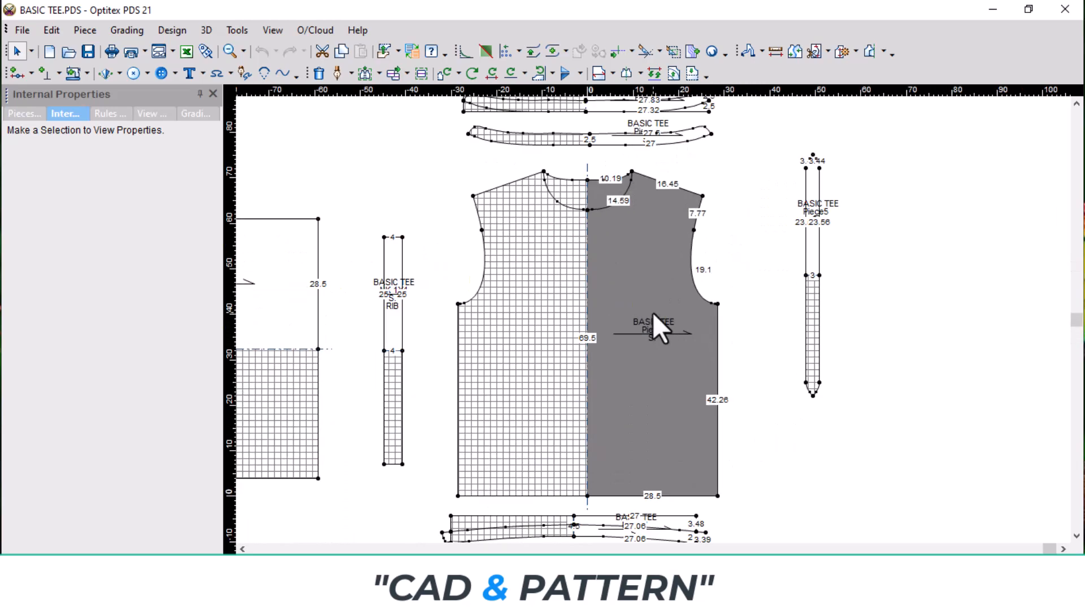
scroll(659, 308, down, 2)
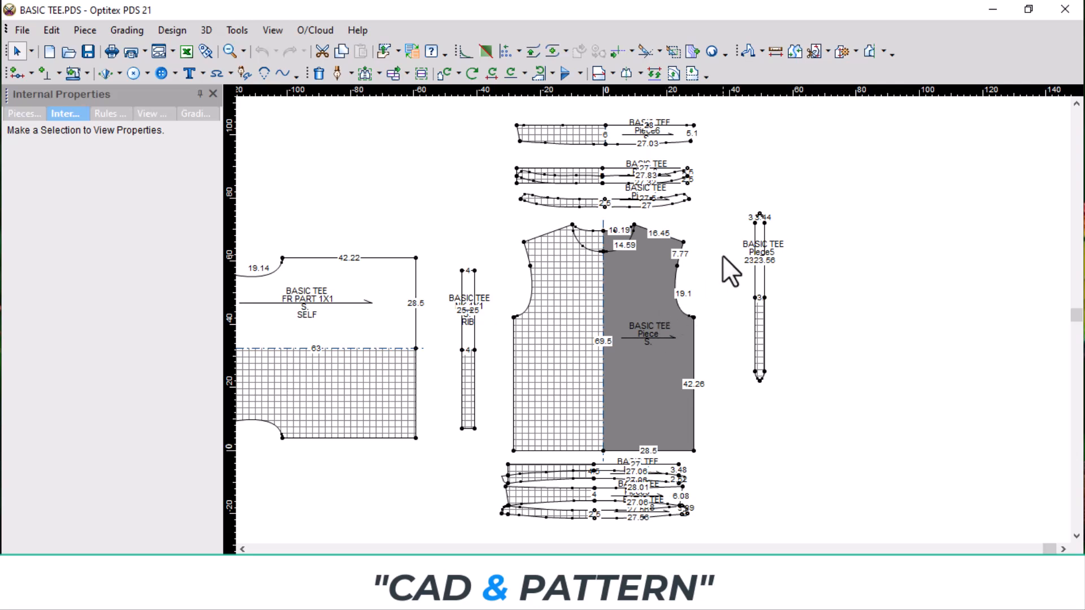
scroll(642, 311, up, 2)
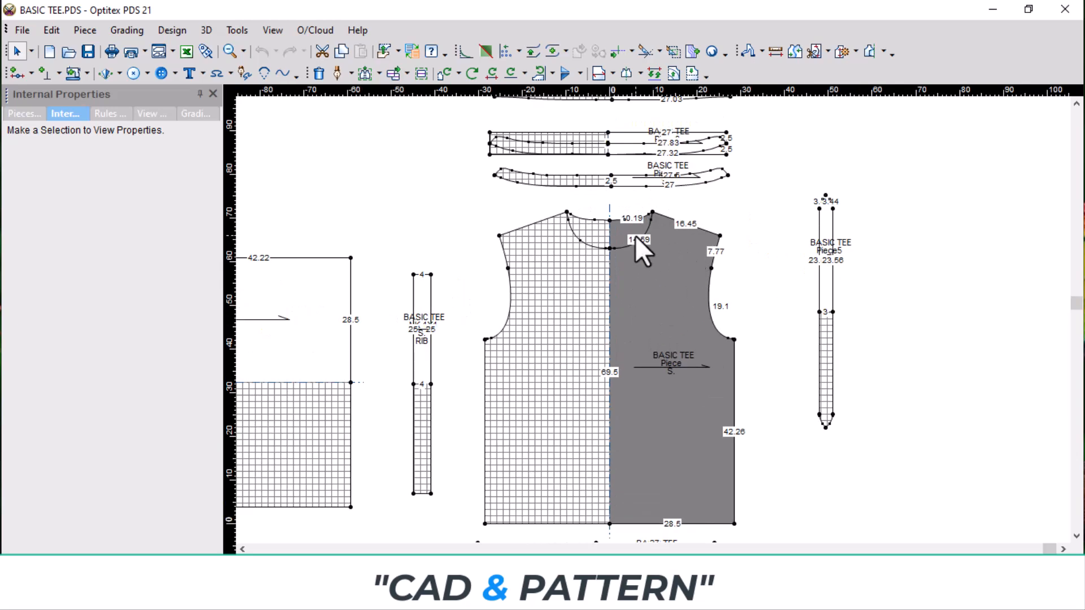
scroll(662, 304, up, 3)
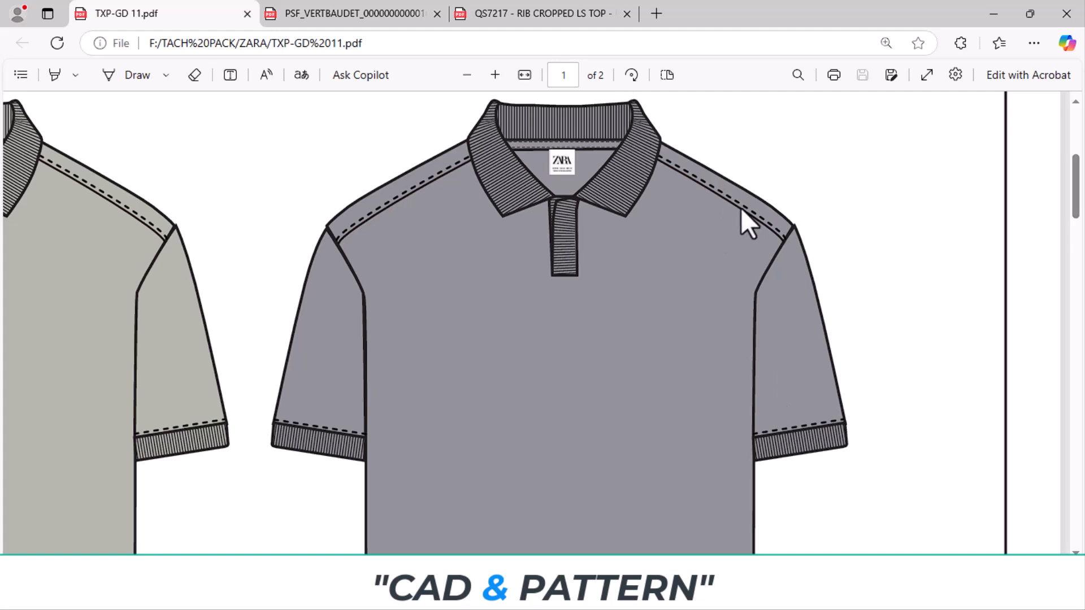
click(297, 10)
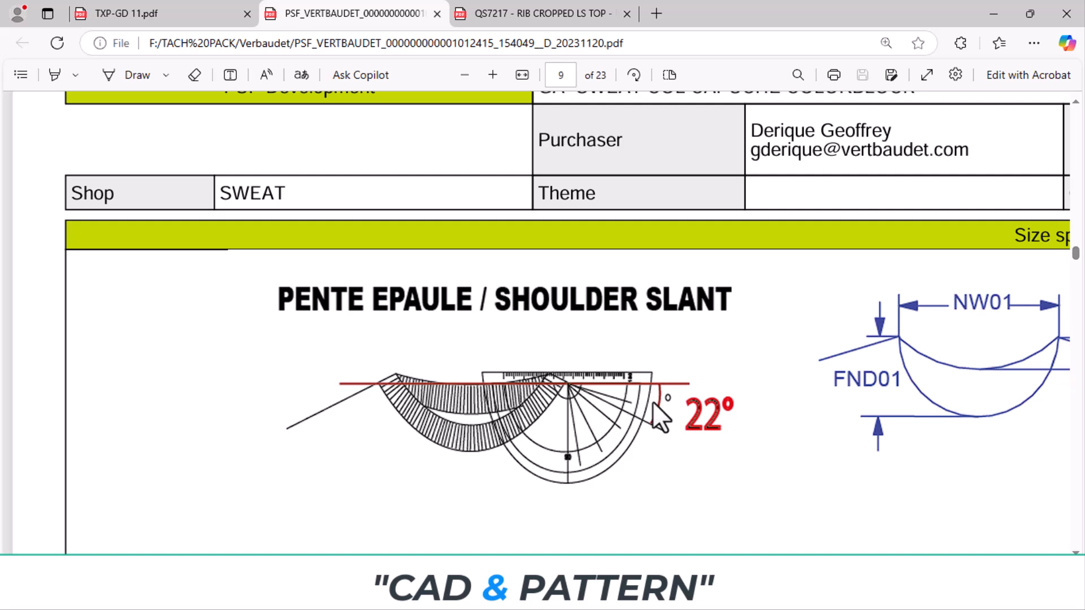
click(553, 3)
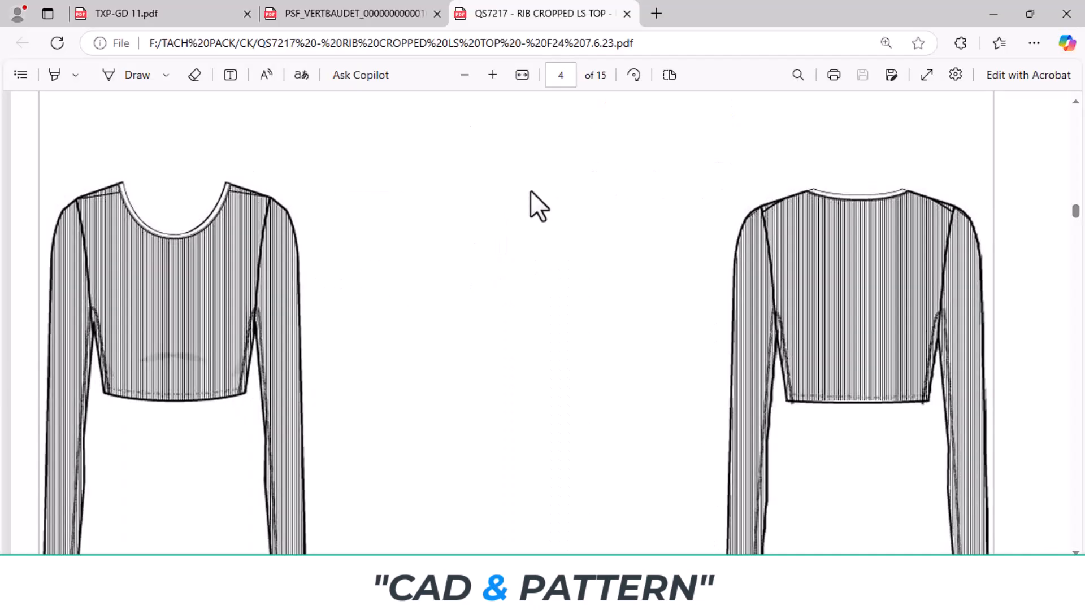
click(164, 6)
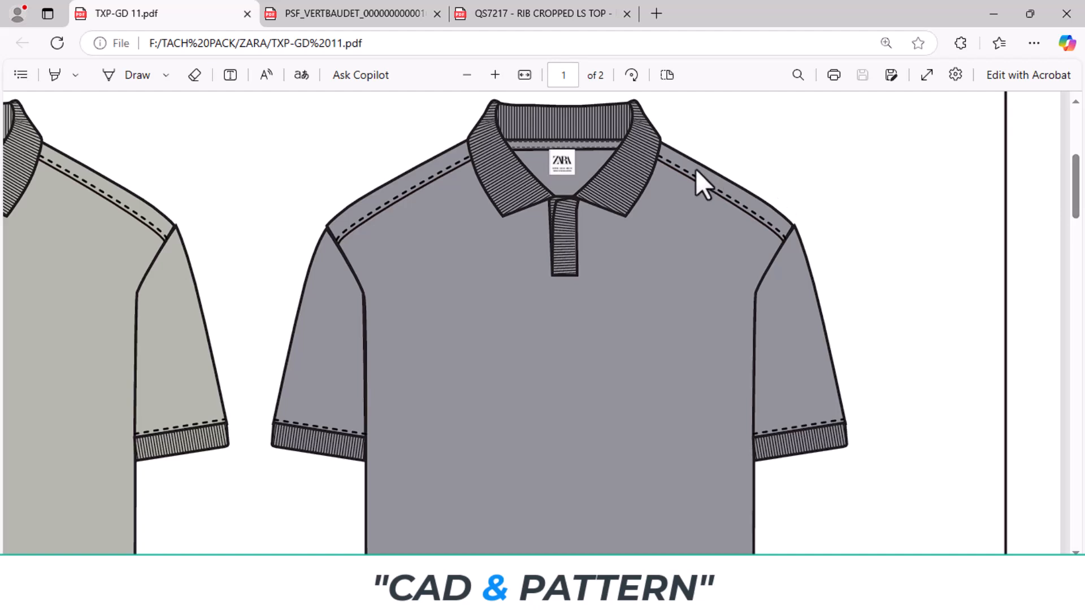
click(621, 590)
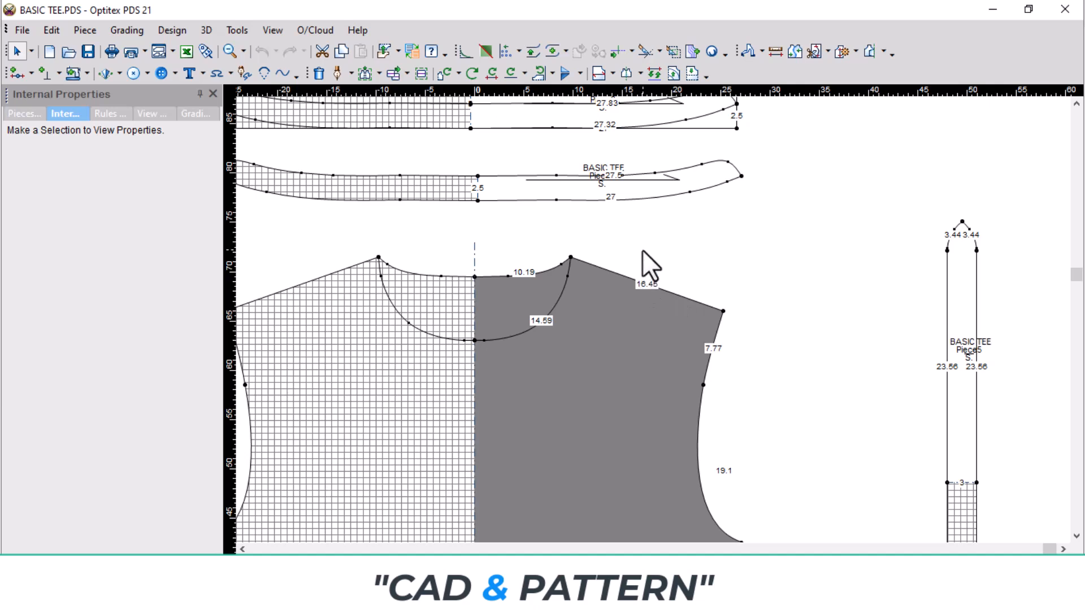
Step: Create a line parallel to the shoulder segment inside the body piece at distance 2, extended at both the first and last points
key(s)
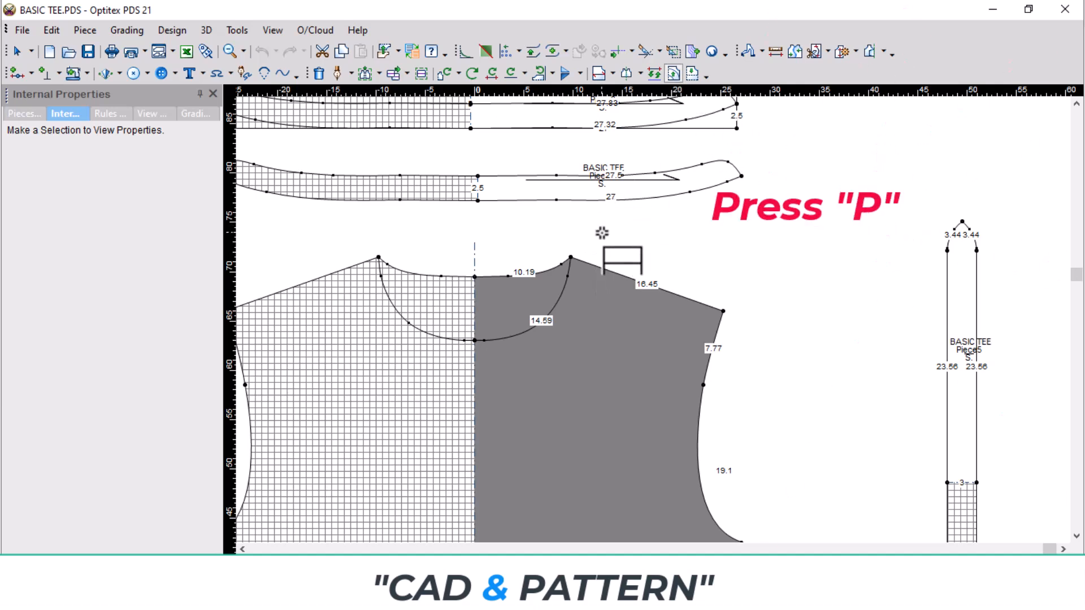
click(571, 257)
click(724, 311)
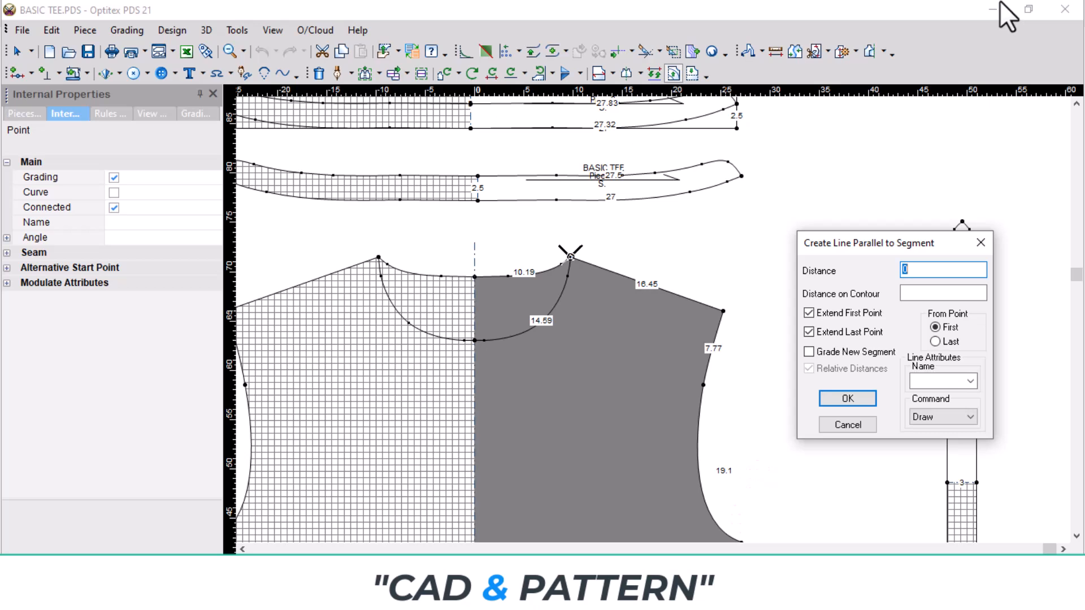
text(2)
key(Return)
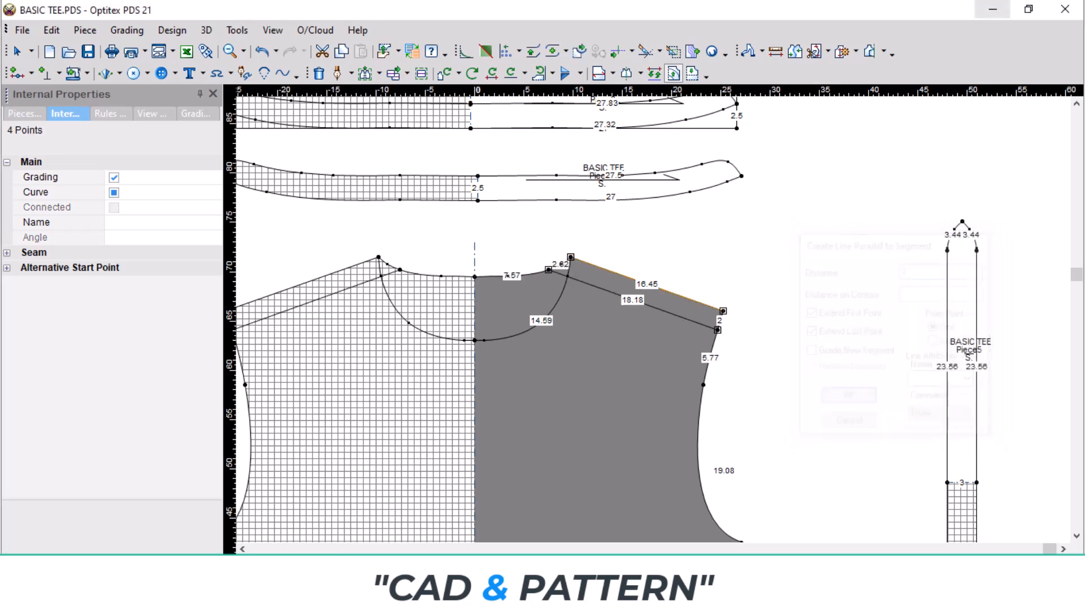
Step: Trim the inner parallel shoulder line back to the front neckline curve and delete the leftover point on the back neckline
scroll(605, 234, up, 3)
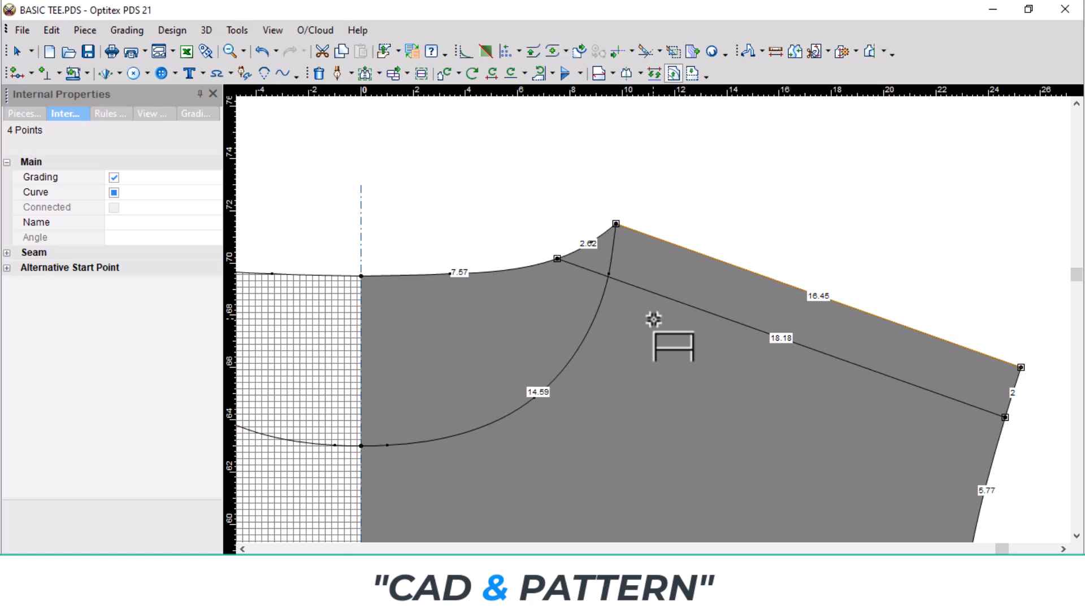
click(570, 264)
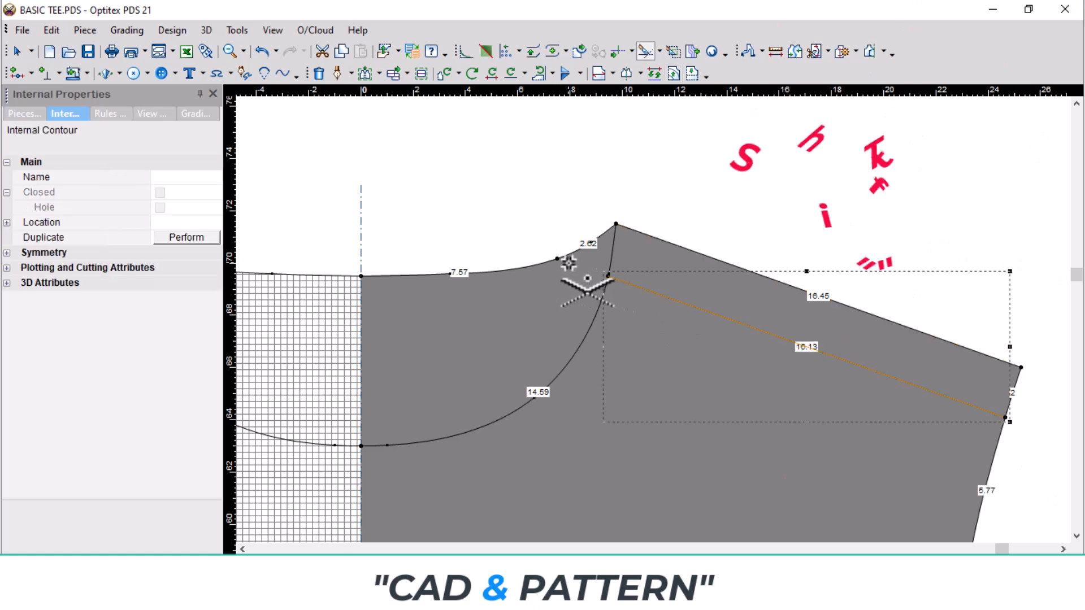
key(shift+t)
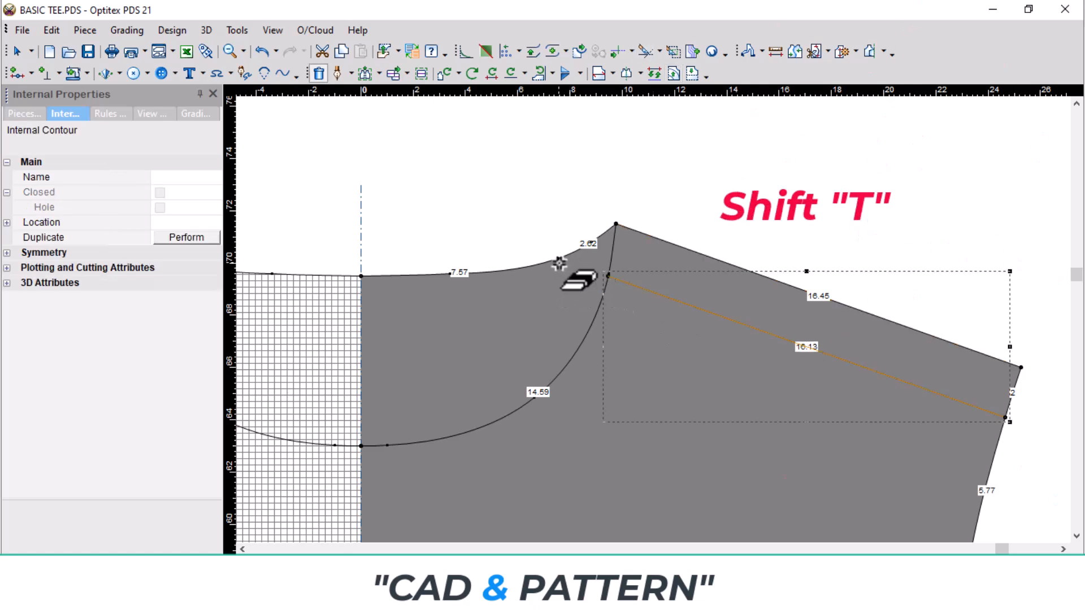
click(557, 258)
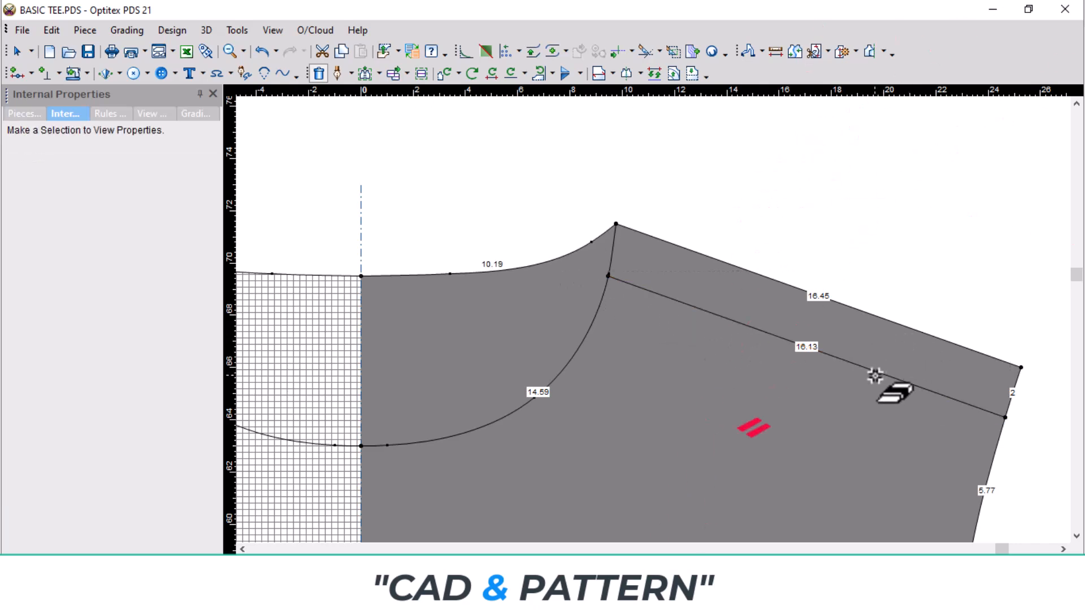
Step: Create a second line parallel to the trimmed inner shoulder line at distance -4, without extending its ends
click(674, 73)
click(774, 335)
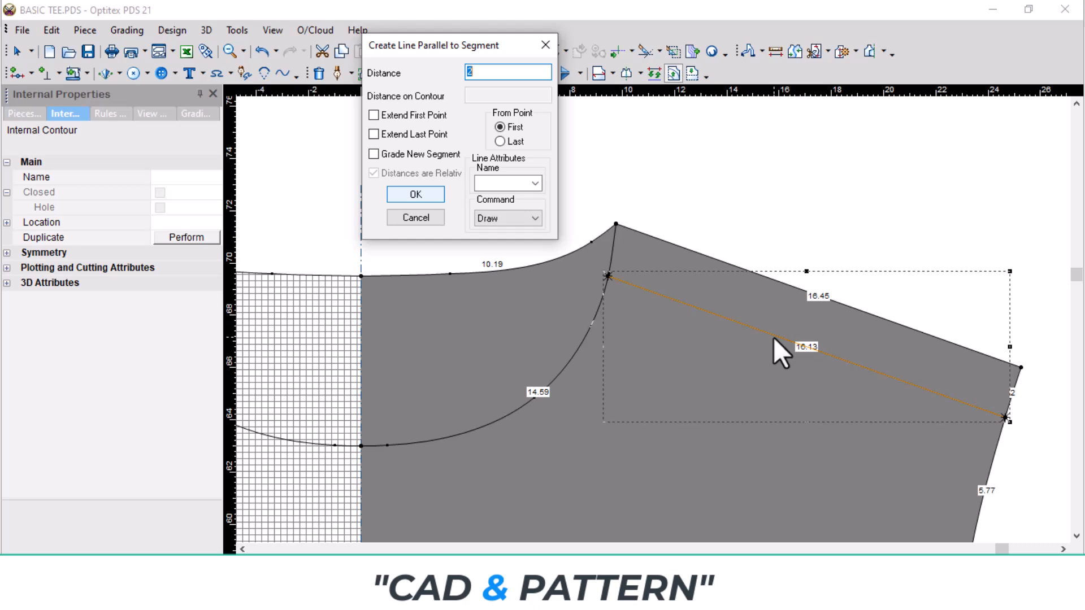
text(4)
key(Home)
text(-)
key(Return)
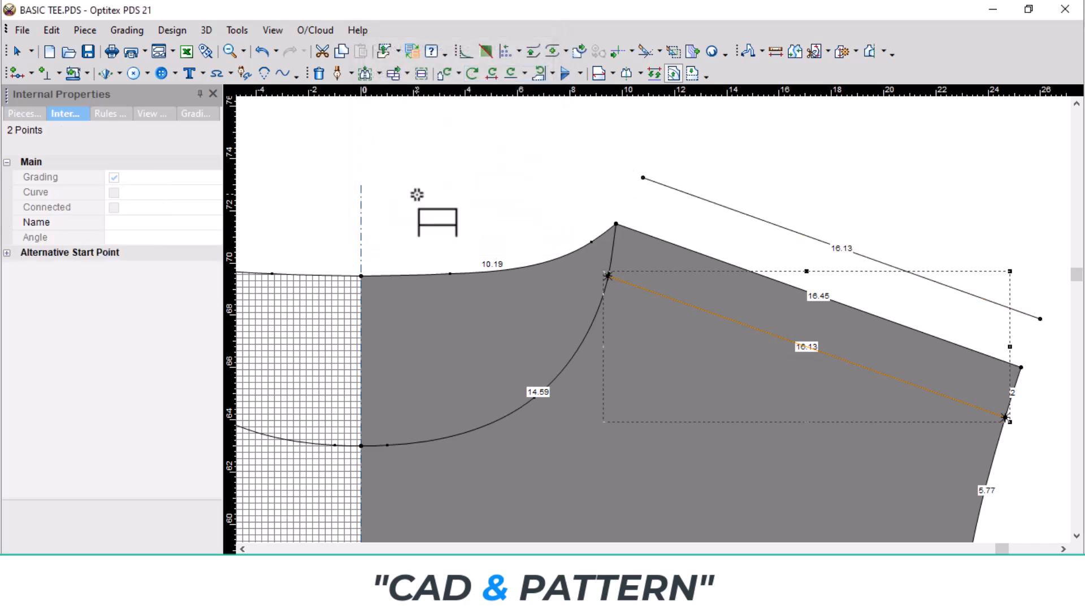
Step: Draft a line joining the neck-shoulder point to the neck end of the outer parallel shoulder line
click(338, 74)
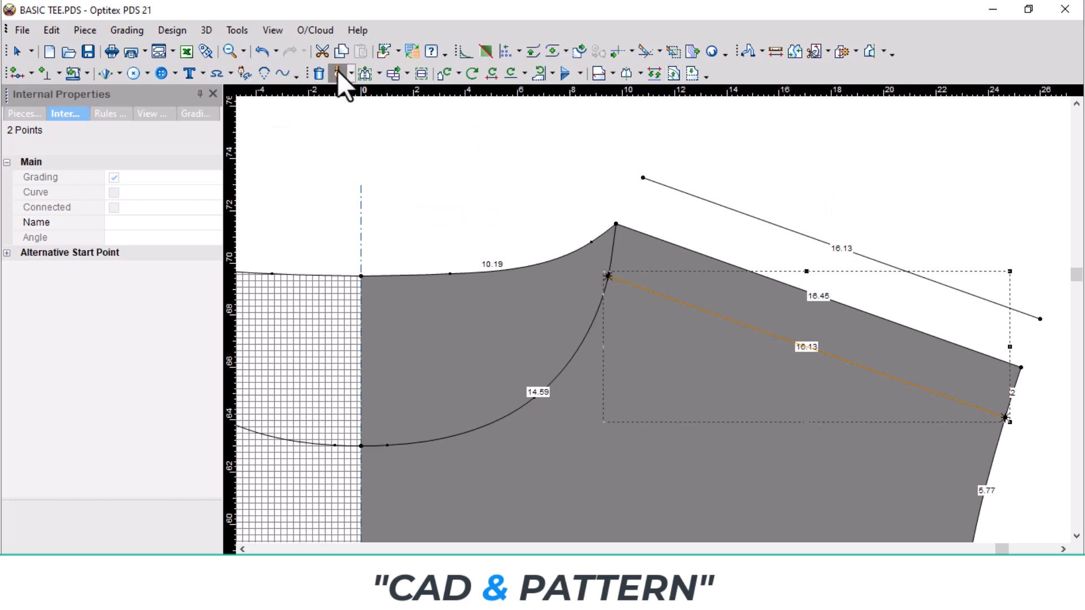
click(616, 224)
key(Return)
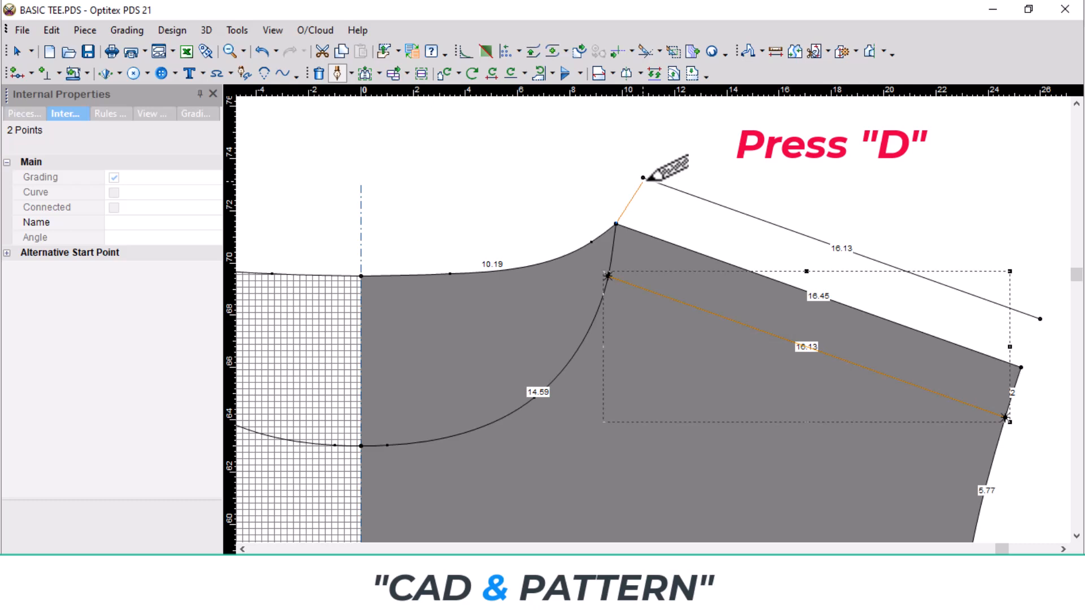
click(643, 178)
key(Return)
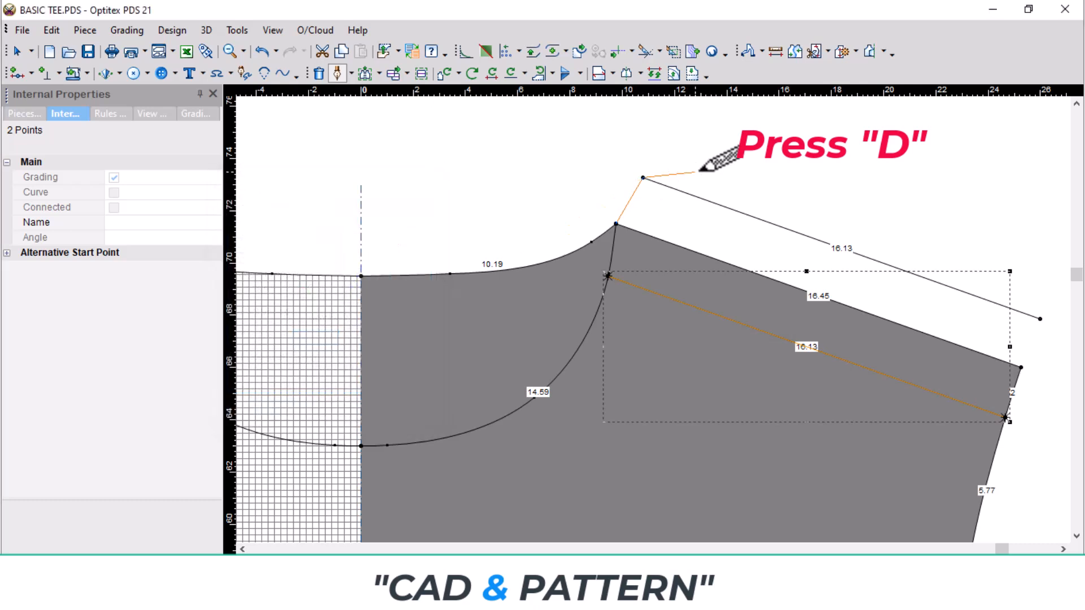
right_click(699, 174)
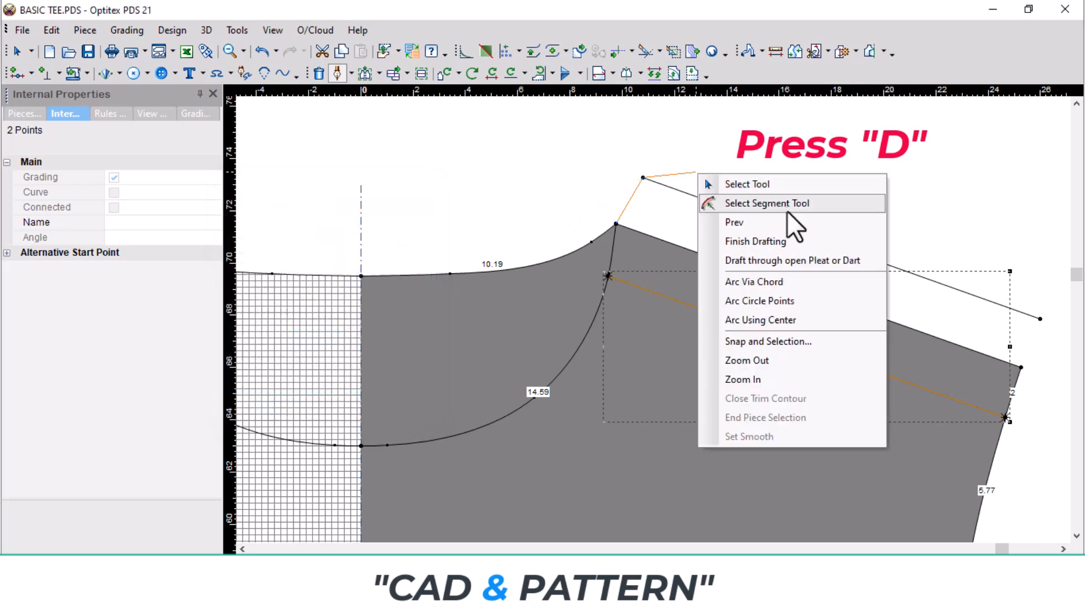
click(760, 240)
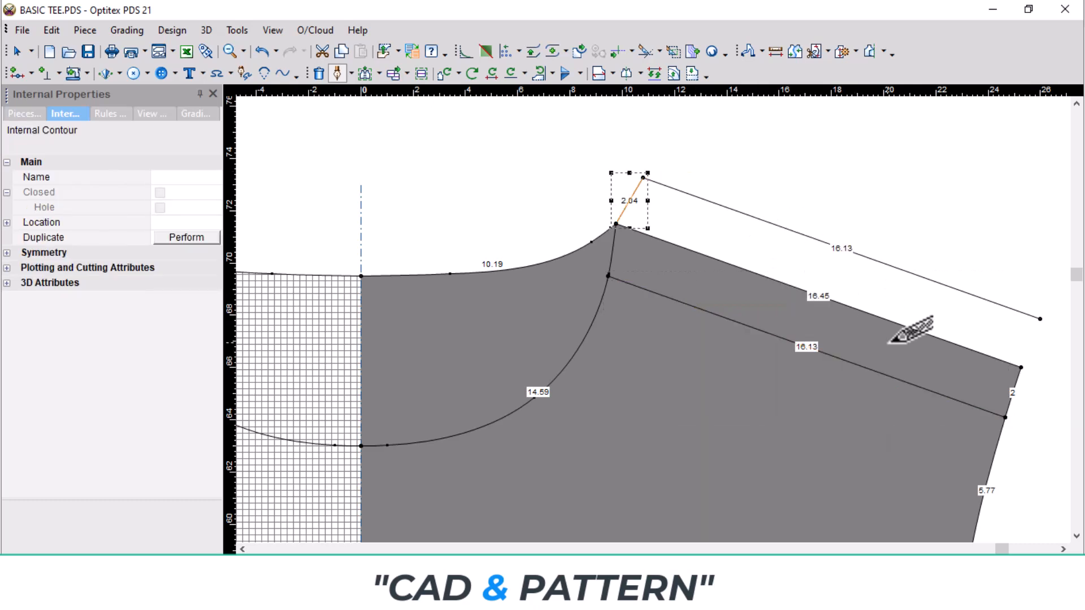
Step: Draft a line joining the shoulder tip to the armhole end of the outer parallel shoulder line
scroll(1031, 366, up, 2)
click(628, 319)
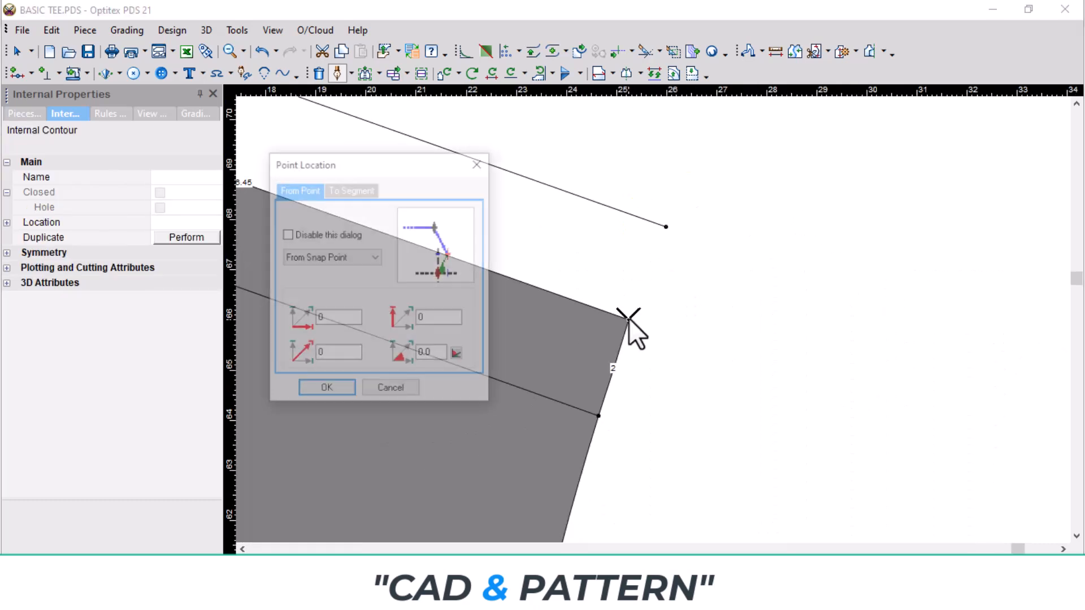
key(Return)
click(666, 226)
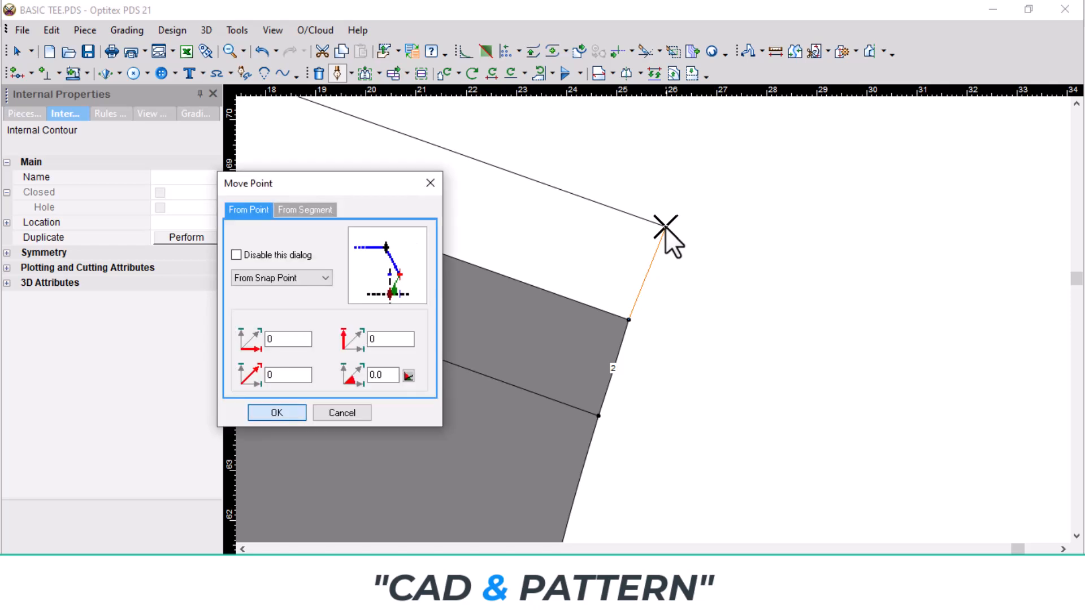
key(Return)
right_click(778, 197)
click(814, 210)
click(397, 440)
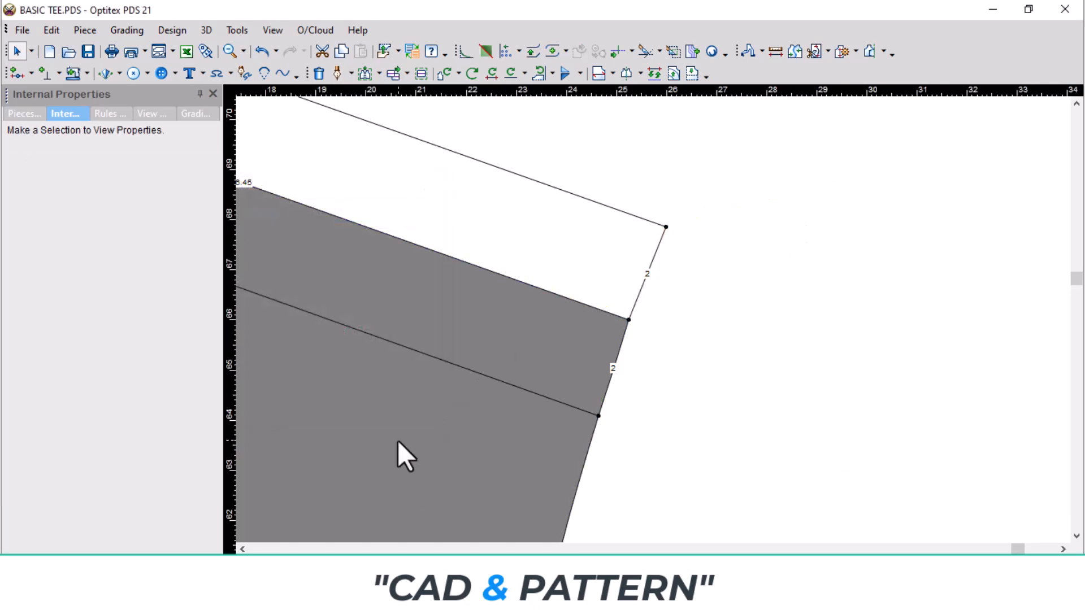
Step: Build the front piece from the area below the front neckline and inner shoulder line, and place it beside the other pieces
scroll(398, 439, down, 2)
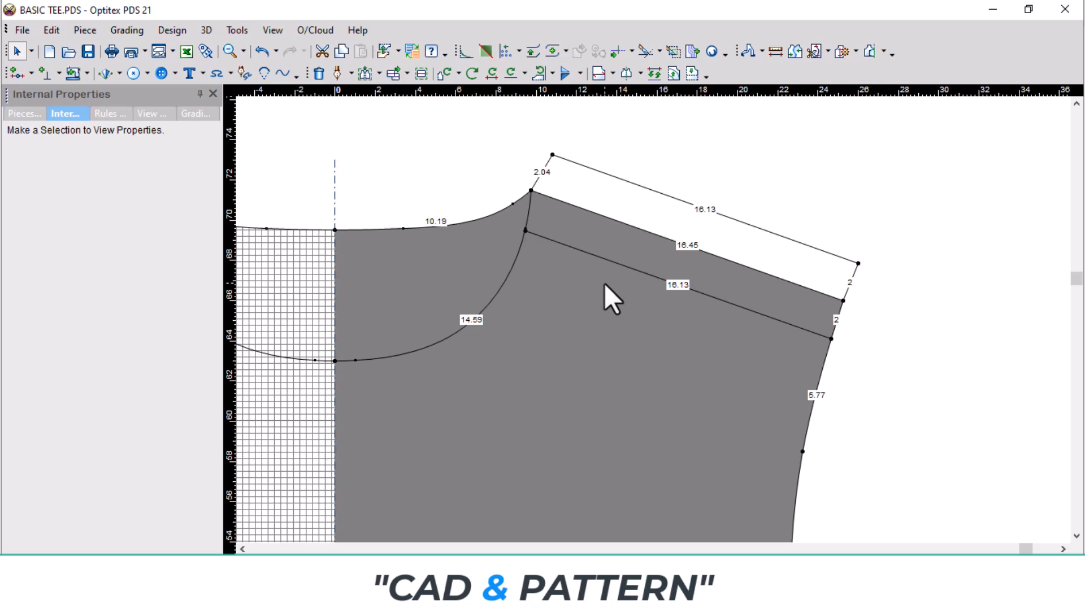
key(b)
scroll(644, 384, down, 2)
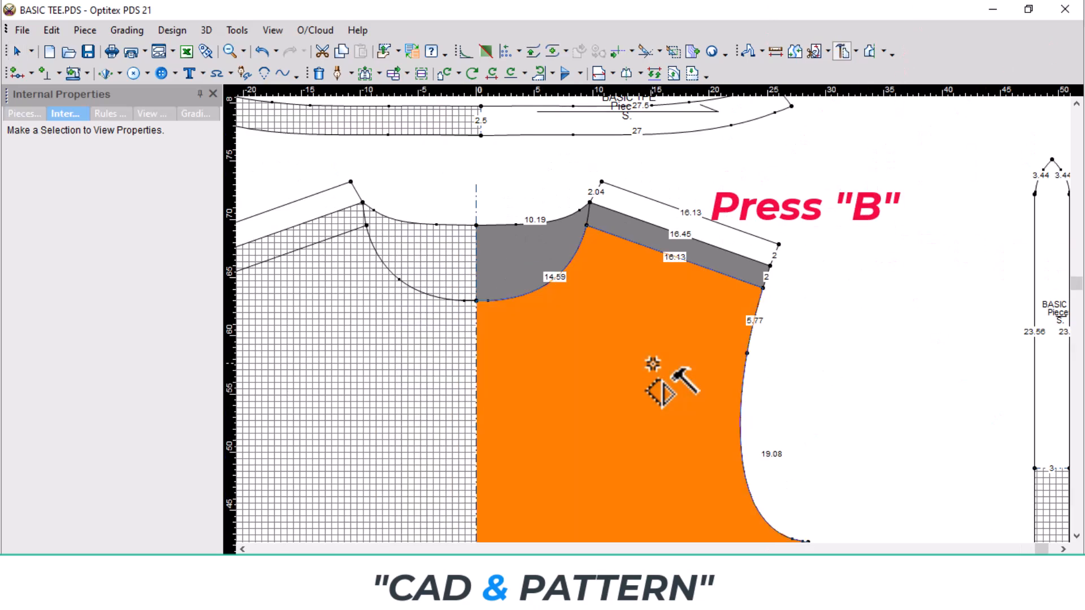
click(653, 365)
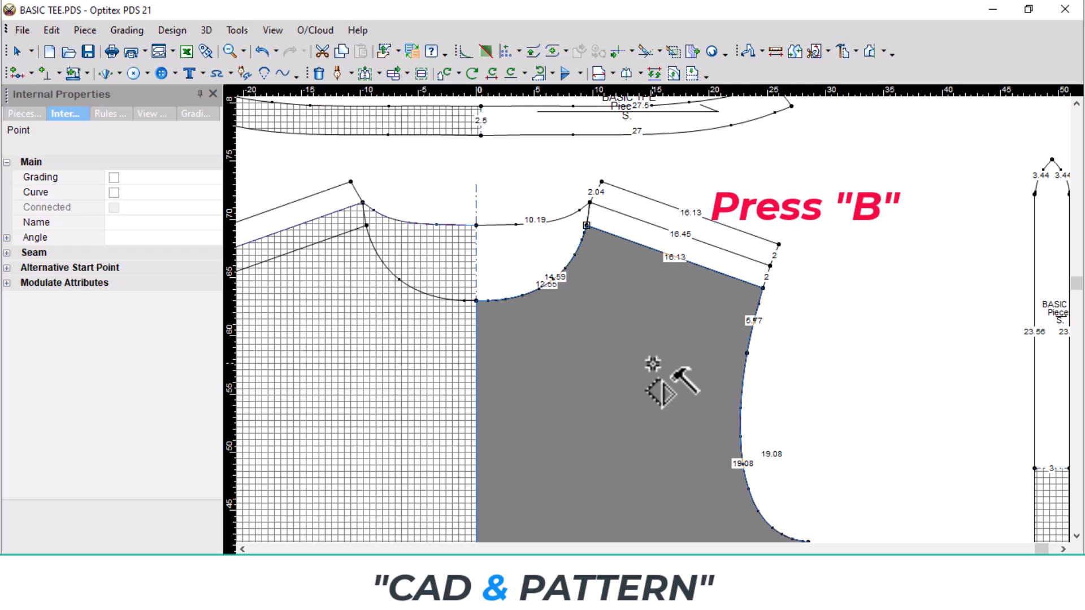
scroll(651, 363, down, 4)
key(space)
click(997, 319)
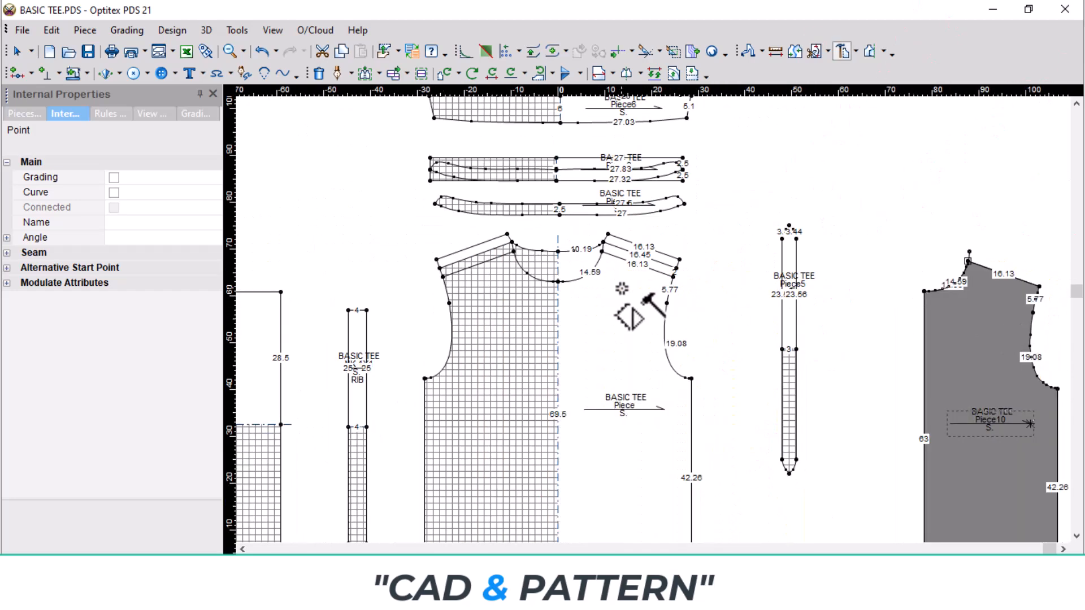
Step: Build the back piece from the body area up to the back neckline and outer shoulder line, and place it beside the front piece
scroll(653, 367, up, 2)
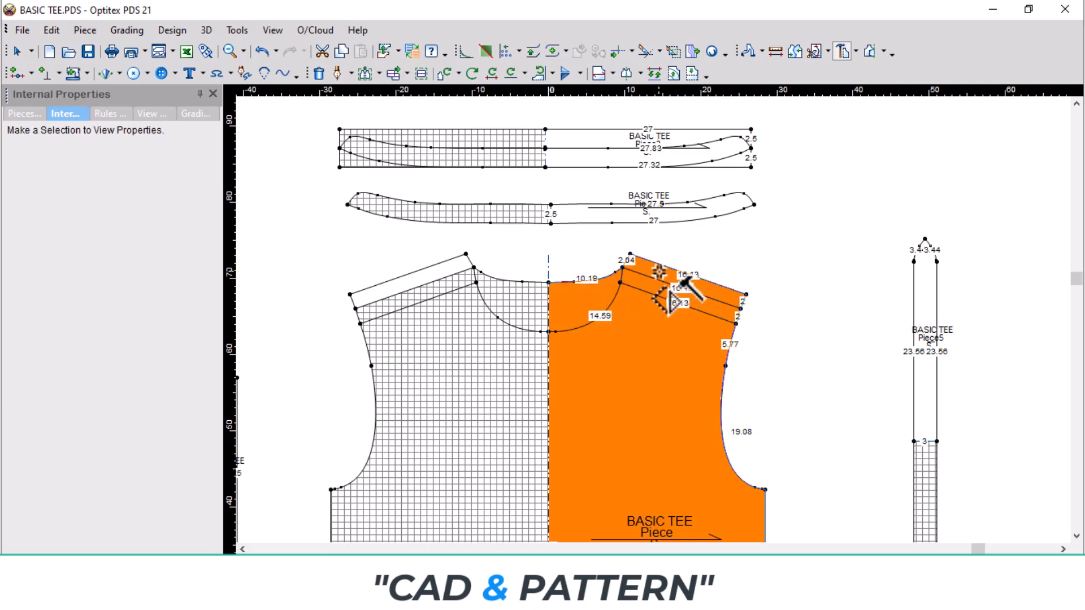
click(676, 356)
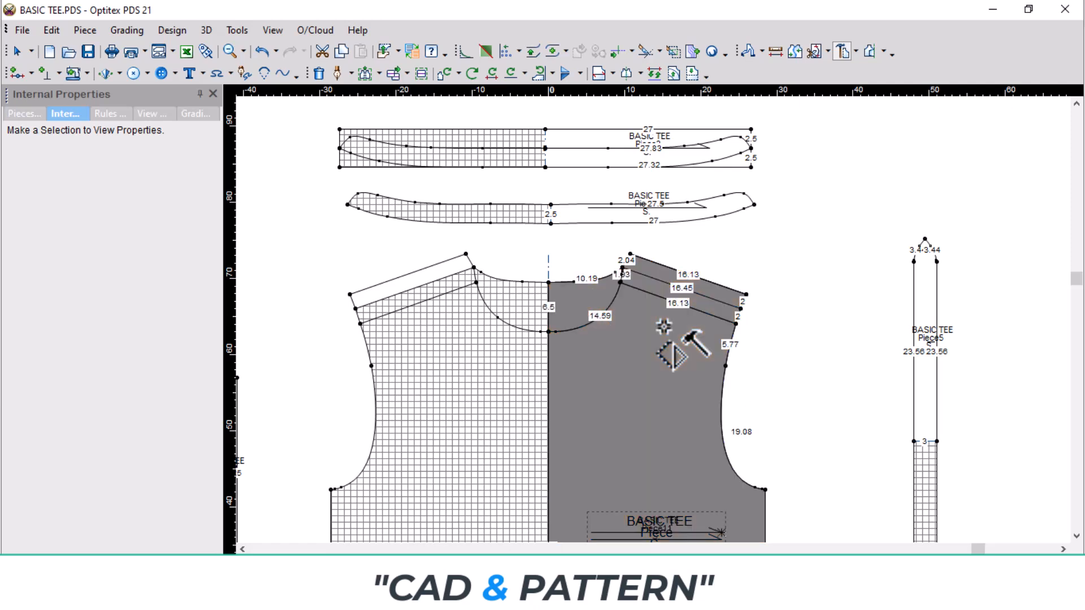
key(Return)
key(Return)
scroll(848, 336, down, 3)
scroll(1047, 339, down, 1)
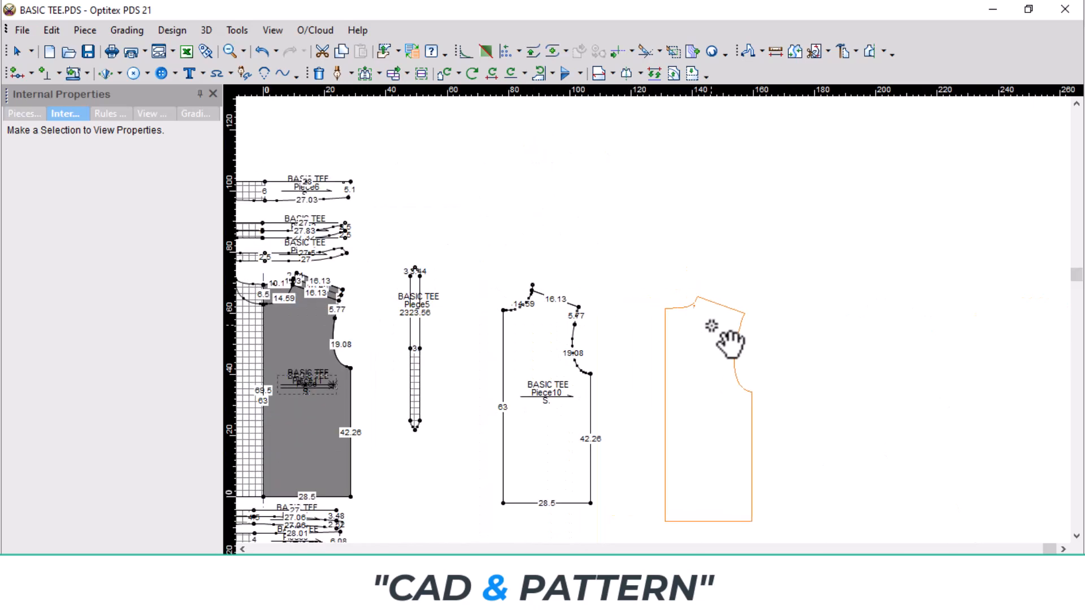
click(707, 322)
key(b)
Step: Delete the leftover original neckline curve that extends past the shoulder point on the new front piece
scroll(666, 325, up, 2)
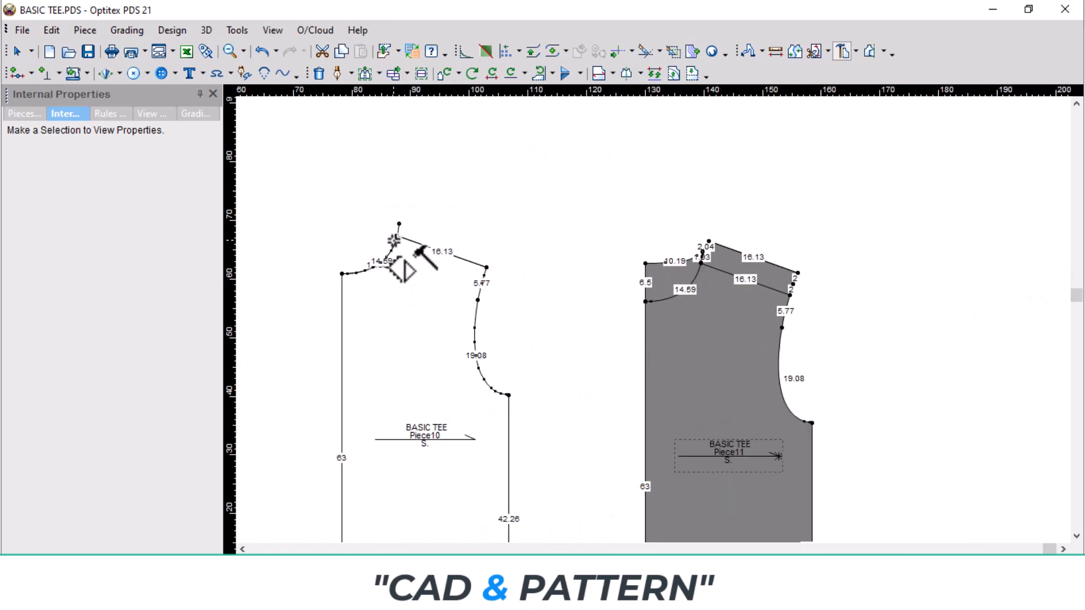
key(Delete)
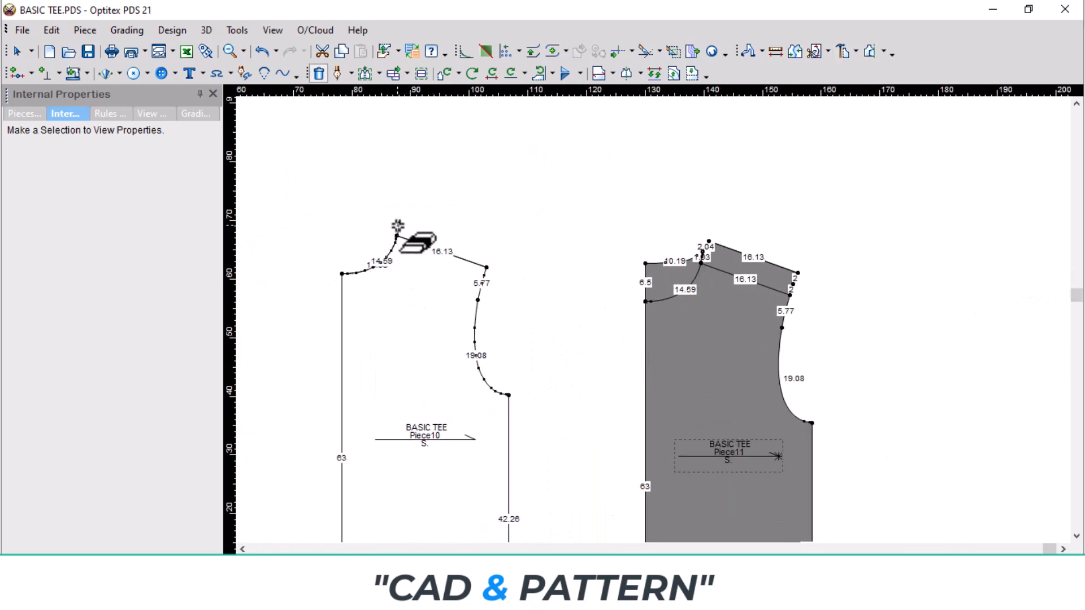
click(401, 282)
click(399, 224)
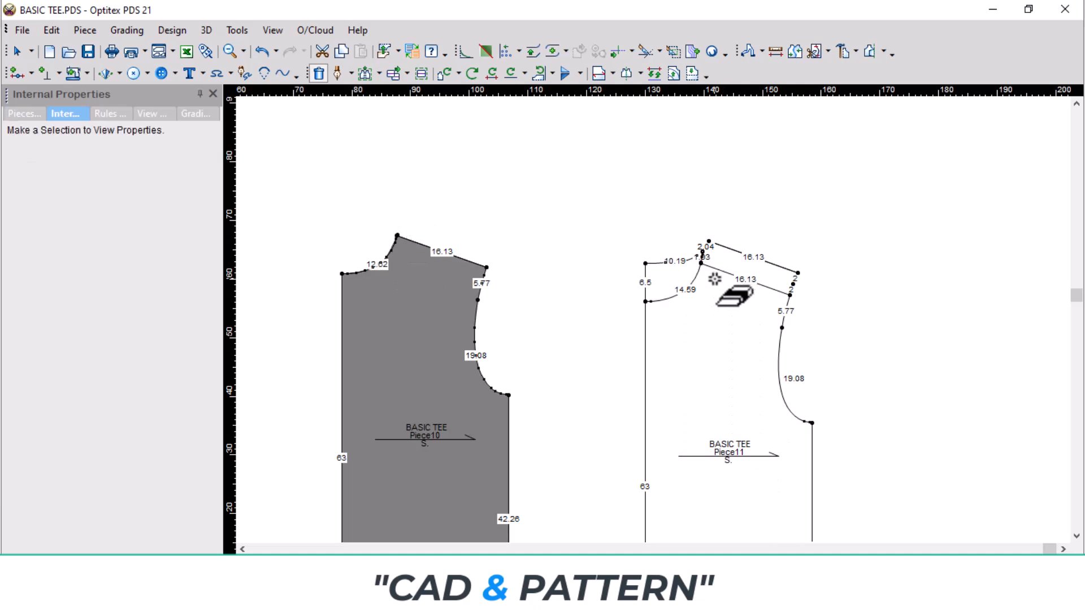
Step: Delete the inner shoulder line and leftover front neckline from the back piece, and add an armhole notch 2 cm below the shoulder tip
scroll(716, 303, up, 5)
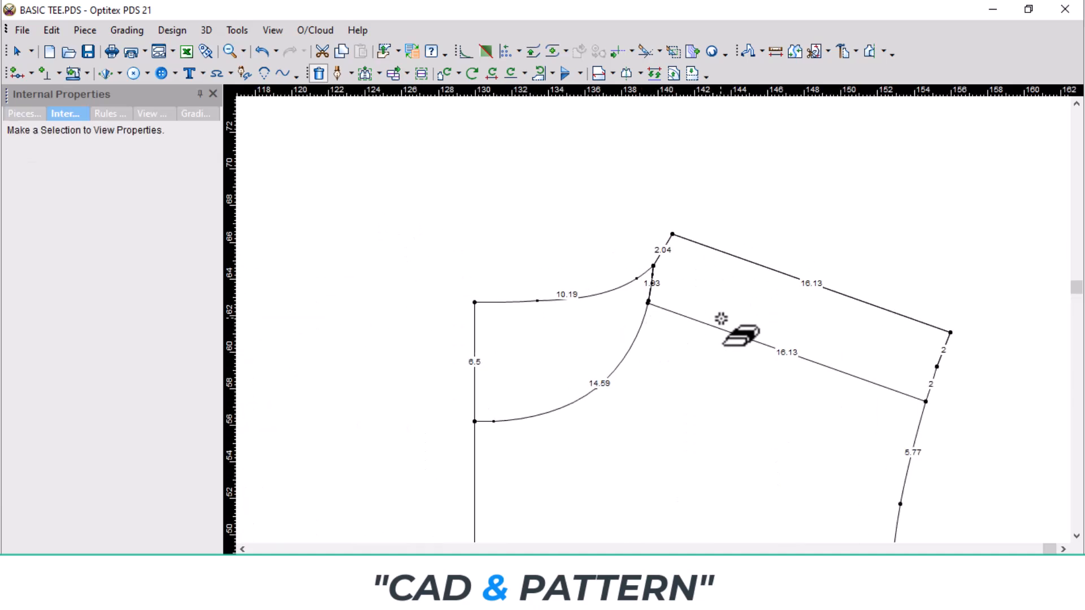
click(716, 331)
click(642, 321)
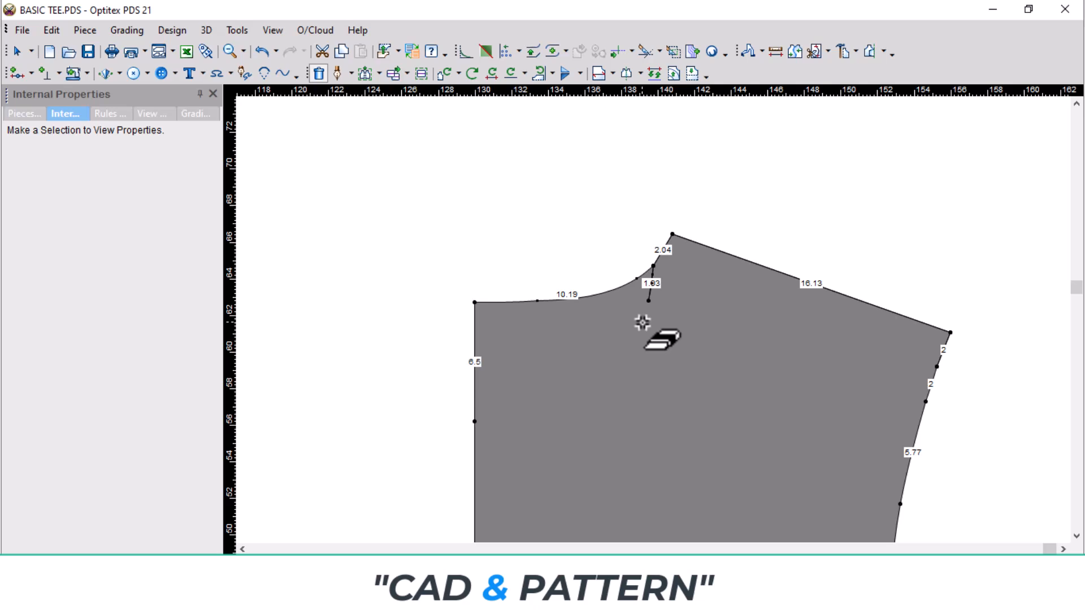
click(652, 281)
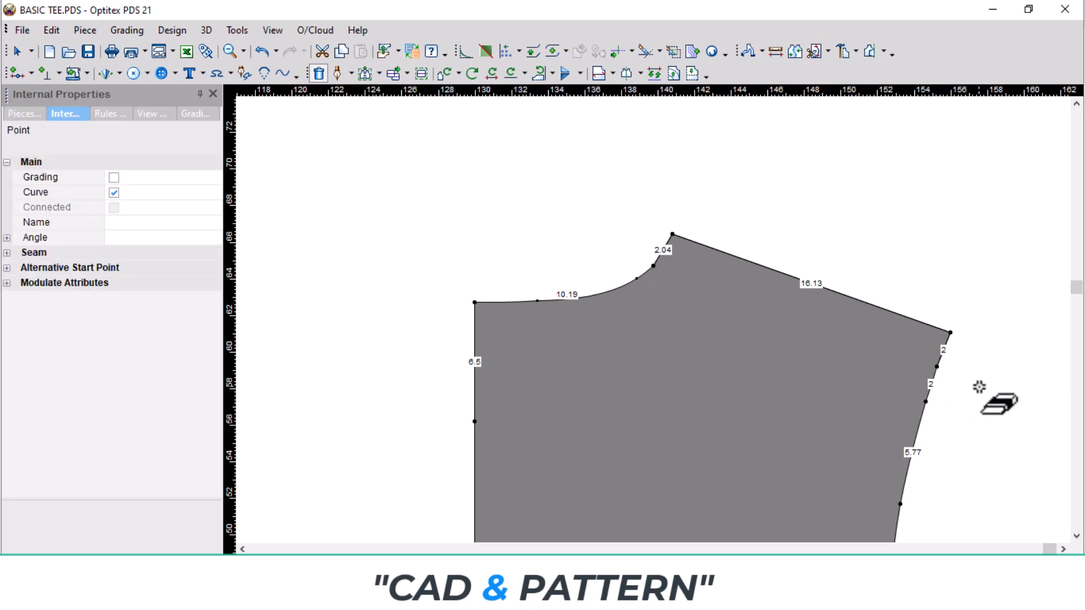
key(n)
click(936, 367)
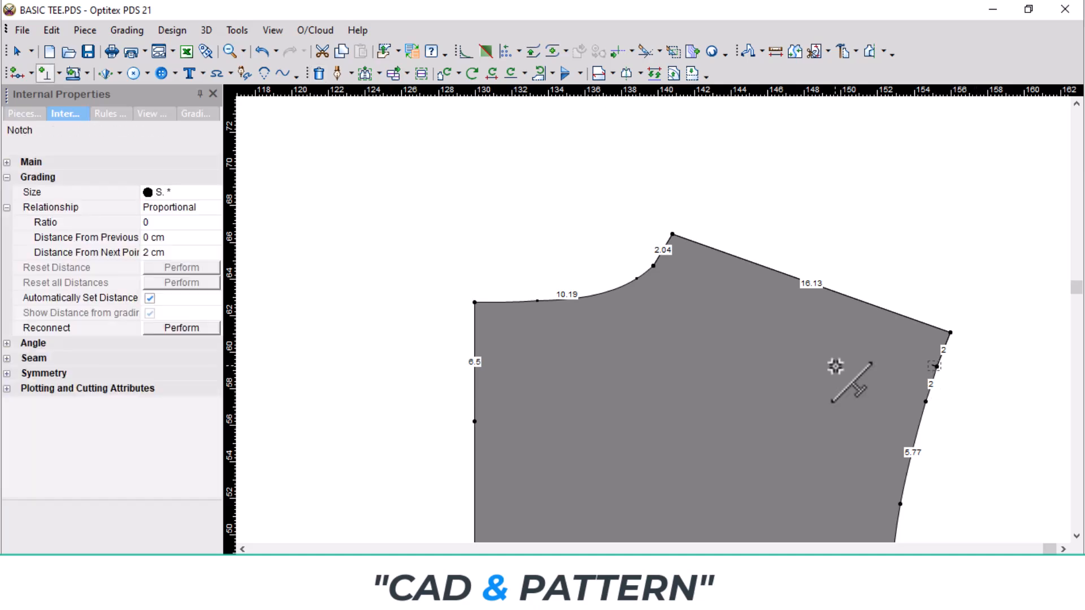
Step: Mirror the new back and front pieces about their centre lines to make full symmetric halves
scroll(655, 270, down, 5)
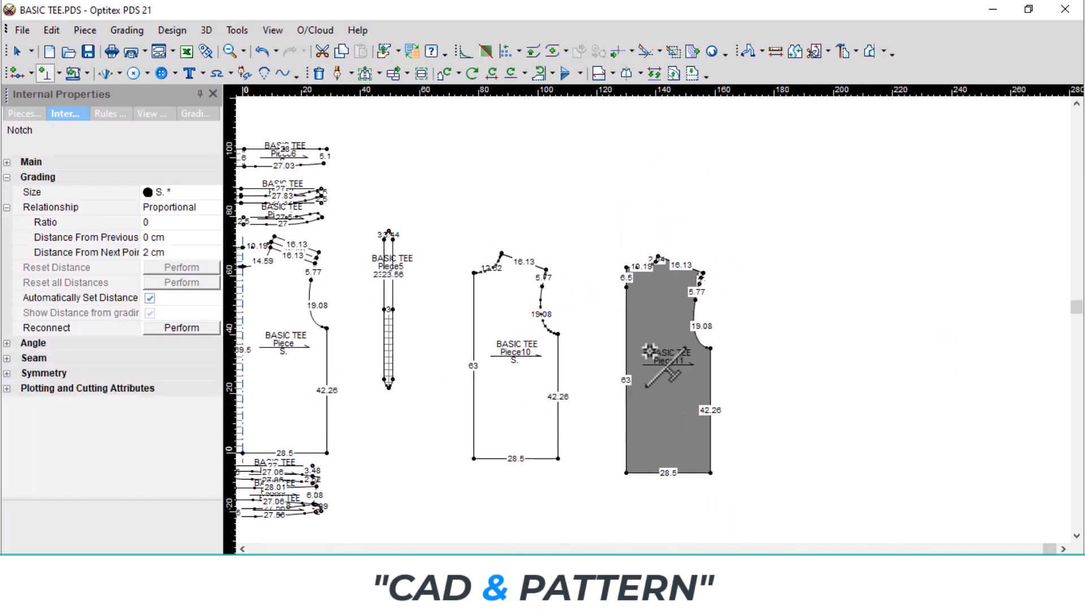
key(h)
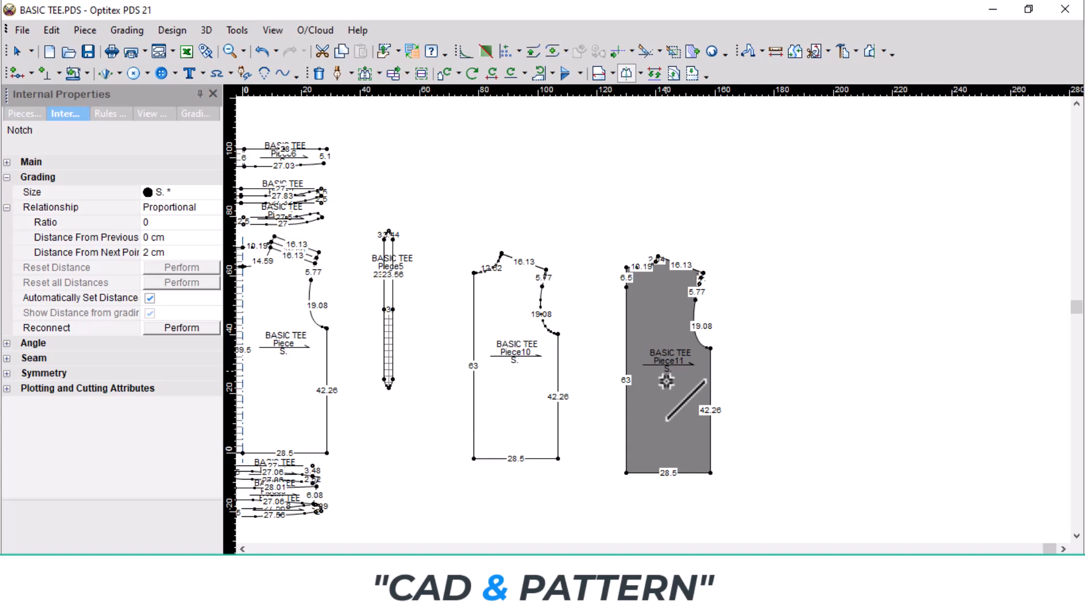
click(626, 472)
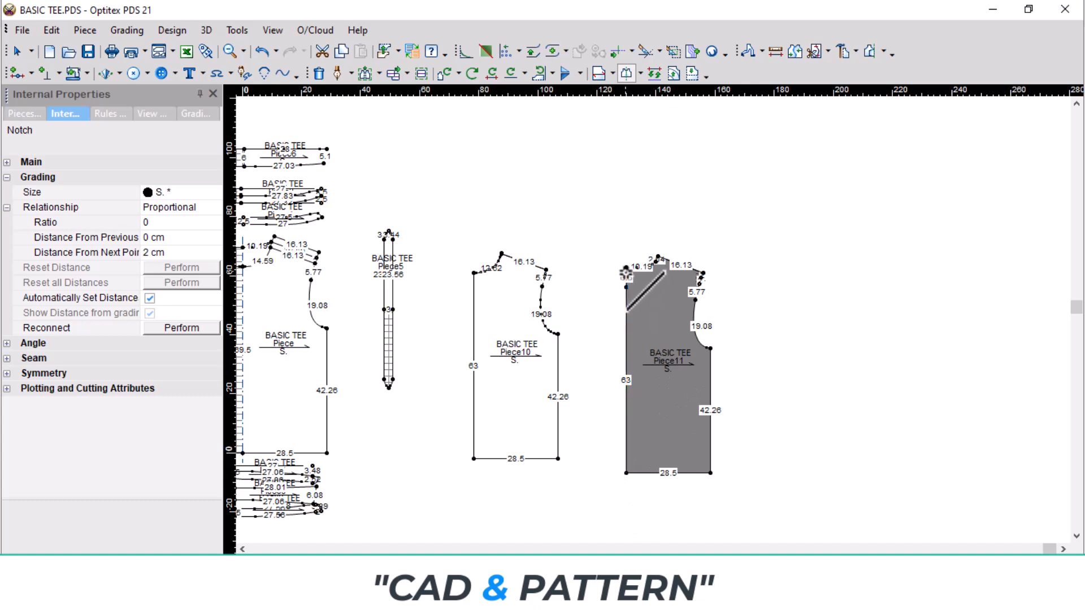
click(626, 267)
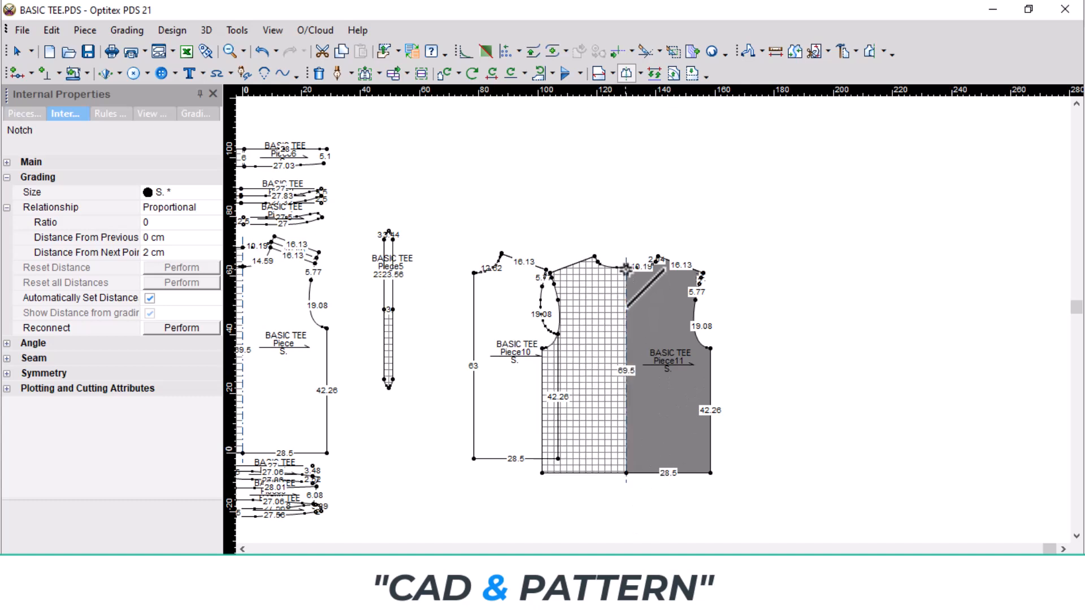
click(475, 461)
click(473, 273)
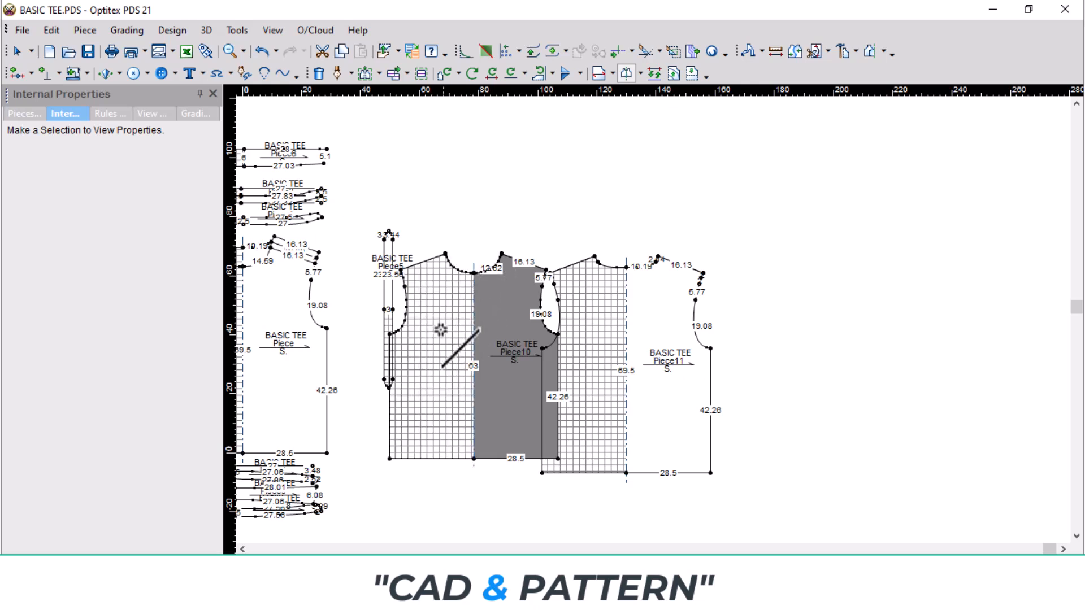
Step: Lay the front piece over the back piece, aligned at the centre hem point, and delete the front's duplicate neckline curve
click(626, 473)
scroll(671, 296, up, 4)
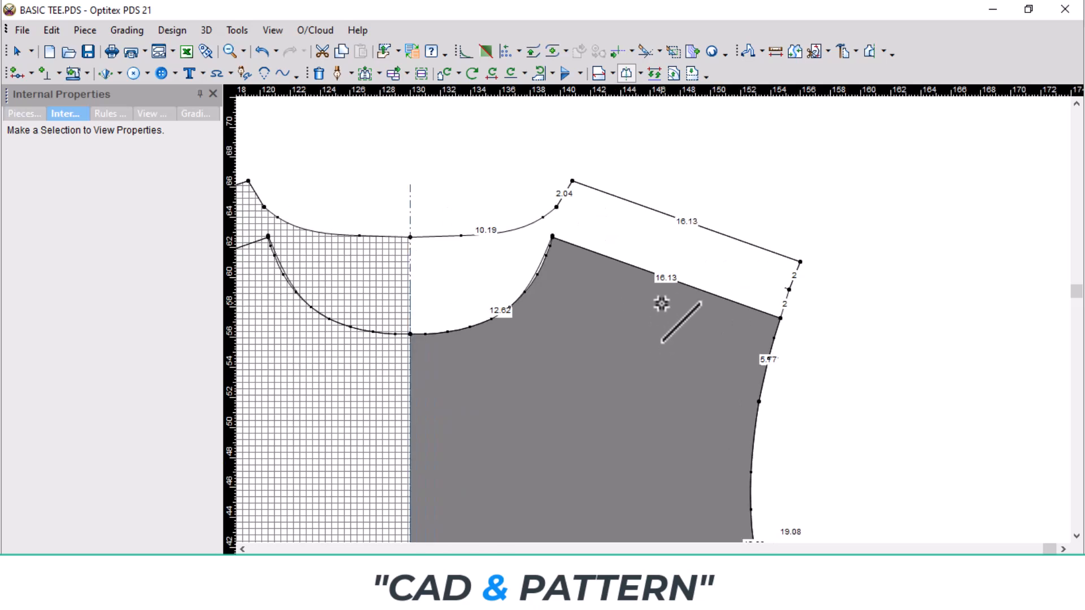
scroll(527, 271, up, 3)
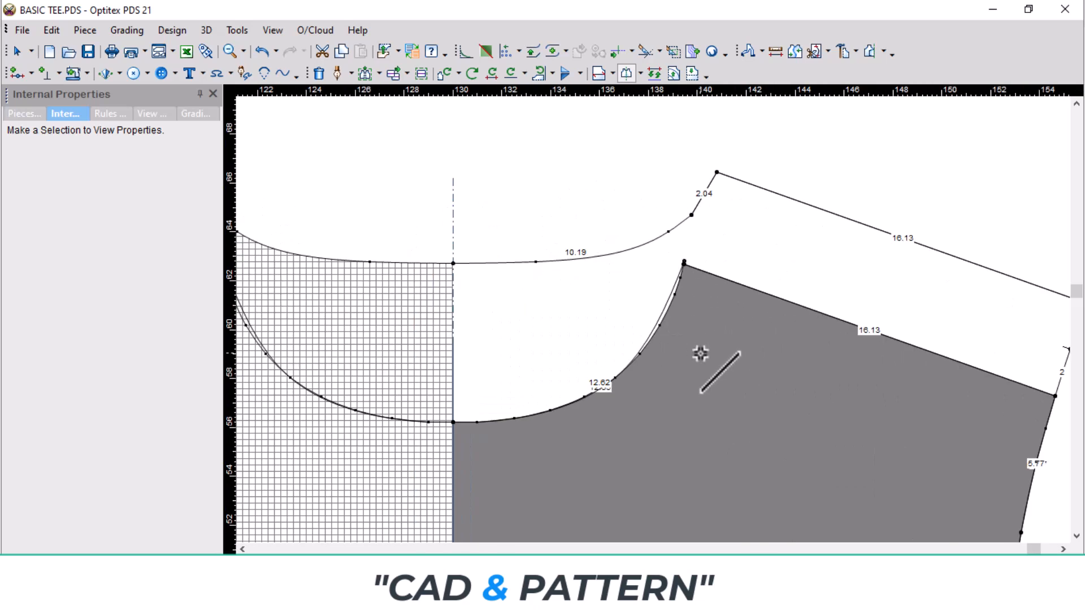
key(Delete)
click(655, 327)
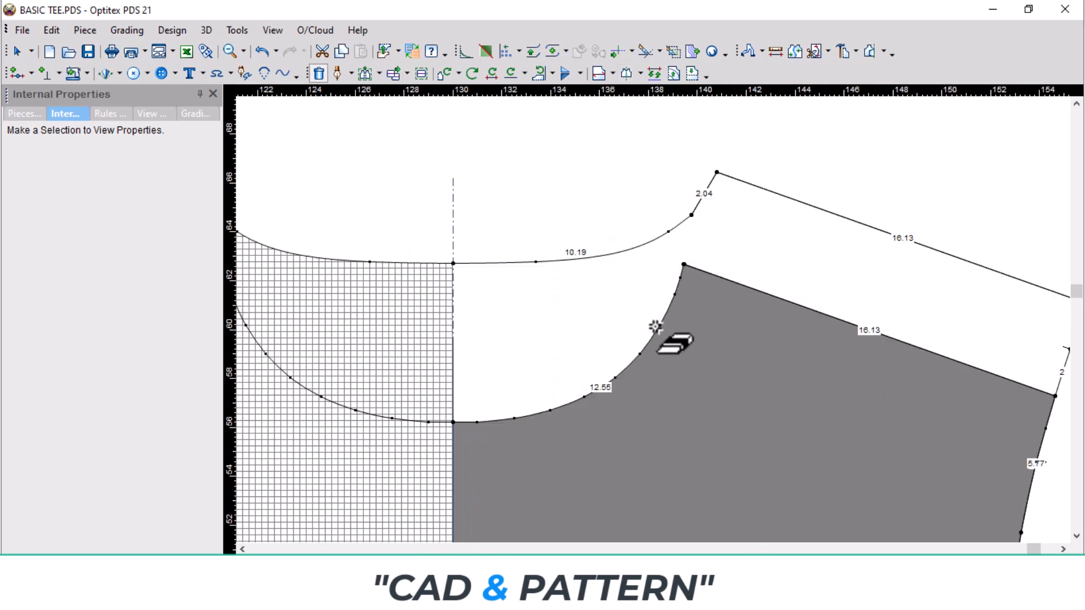
Step: Fold in the back piece's shoulder along a line from the neckline joint to the armhole notch
scroll(877, 418, down, 2)
scroll(661, 308, up, 2)
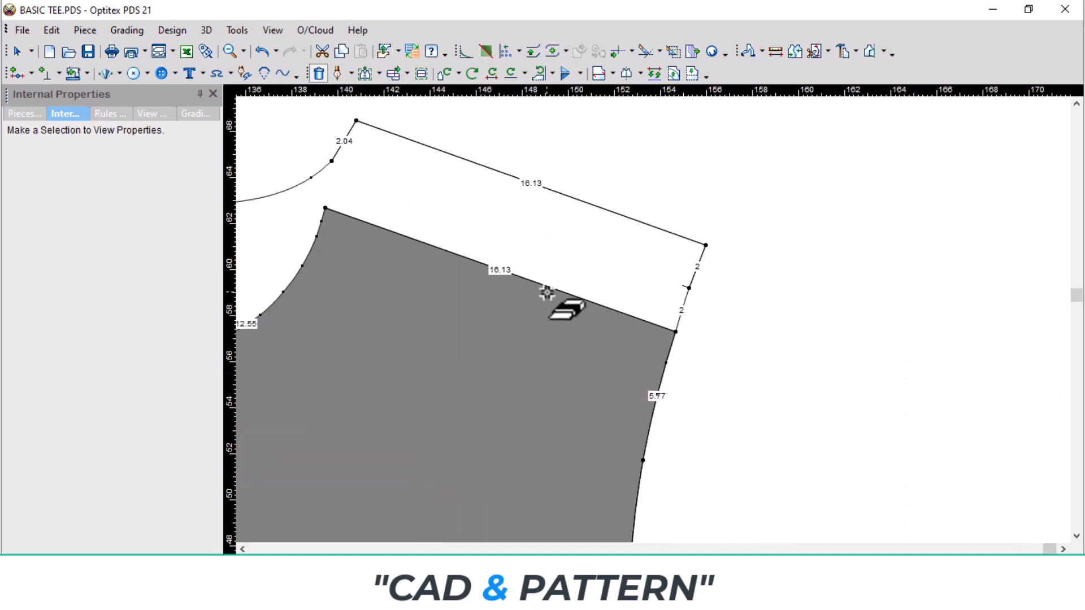
click(585, 207)
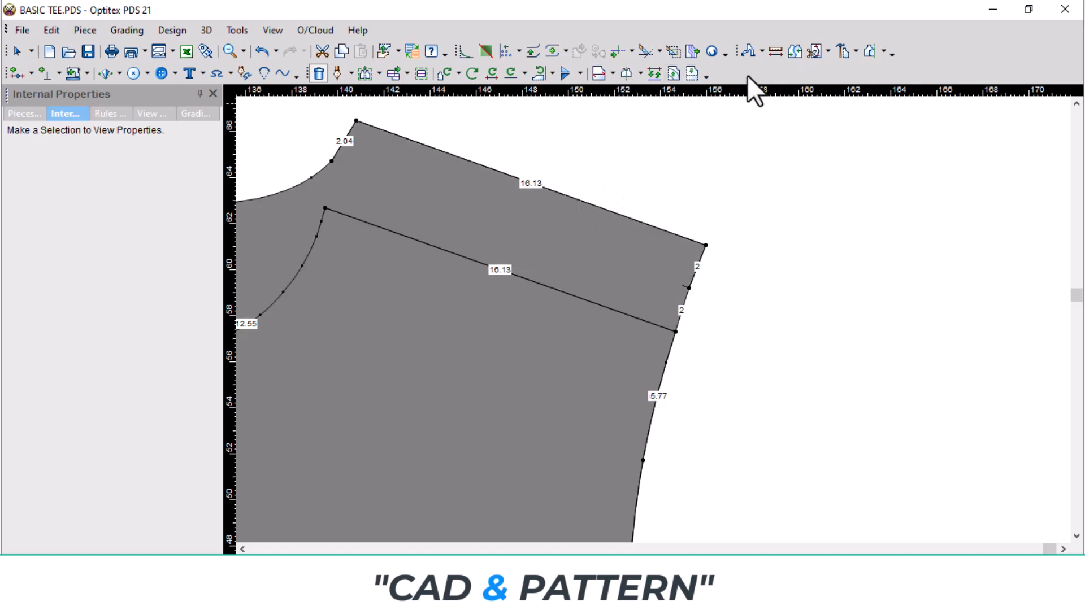
click(883, 50)
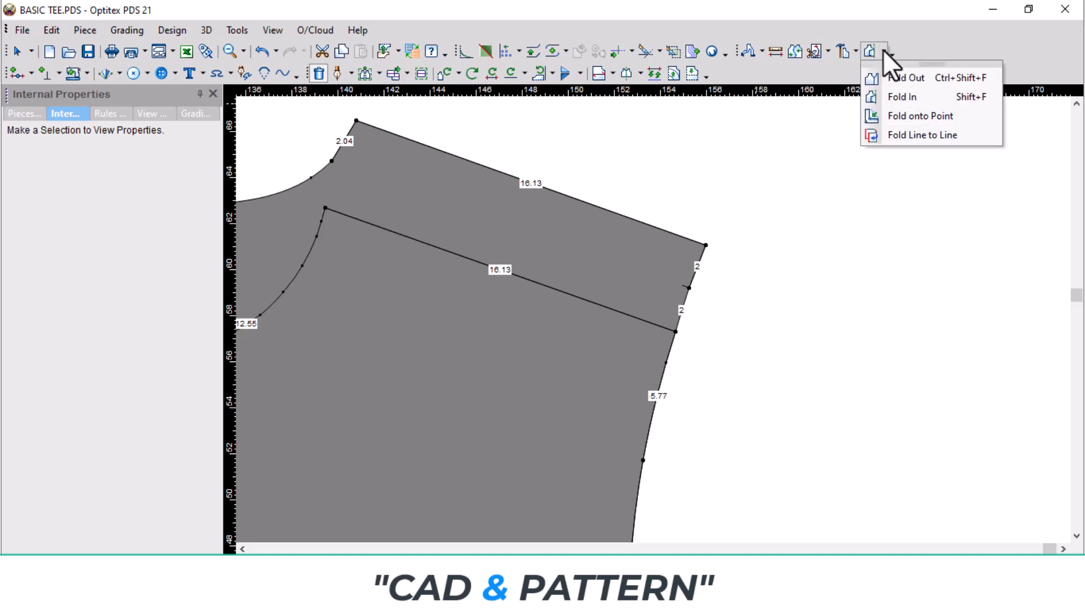
click(905, 100)
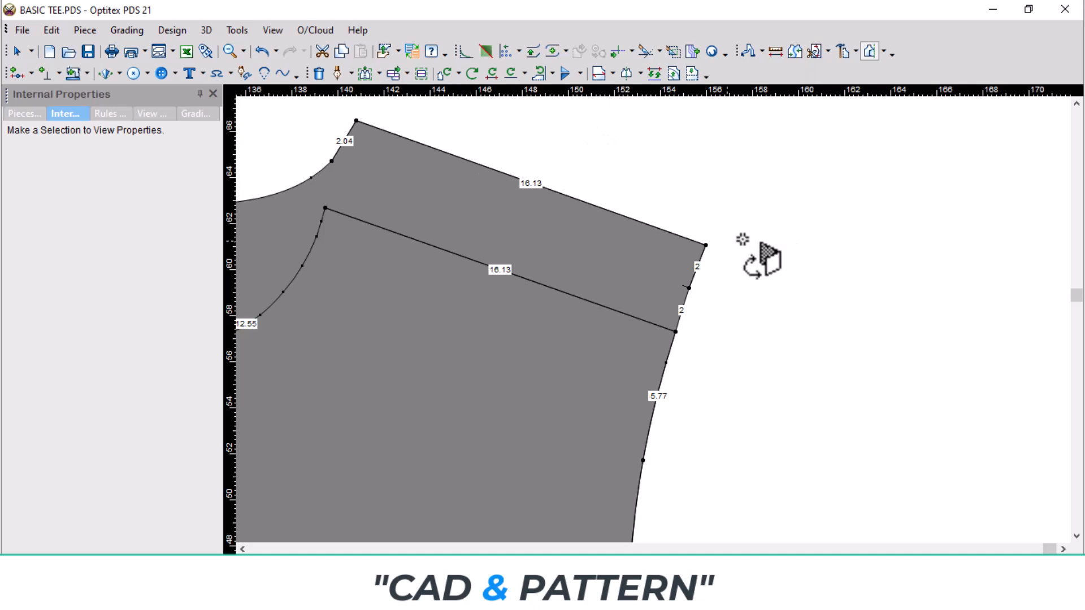
click(332, 161)
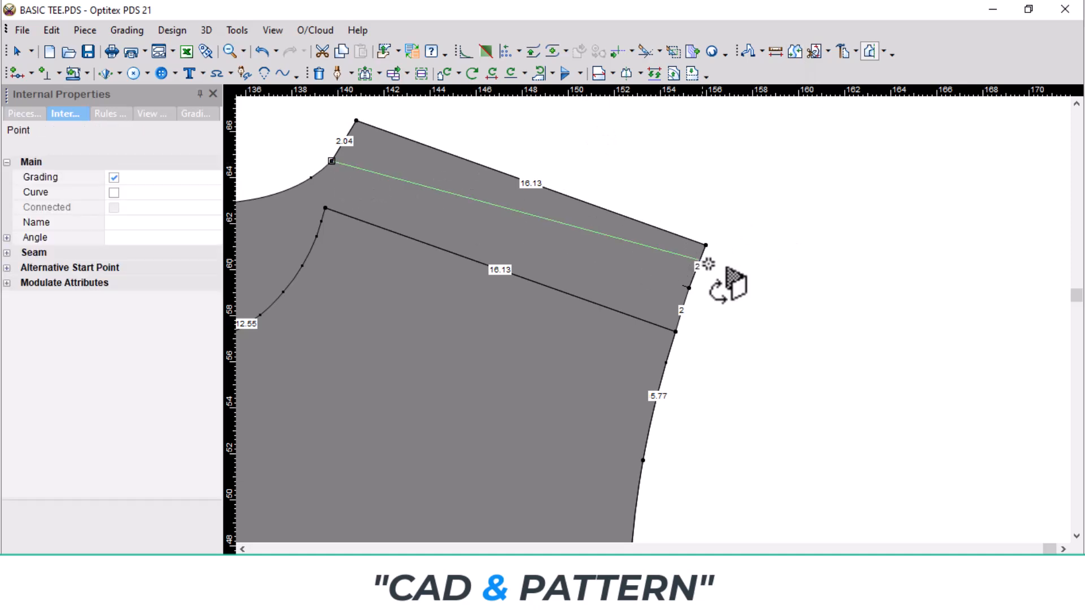
click(689, 289)
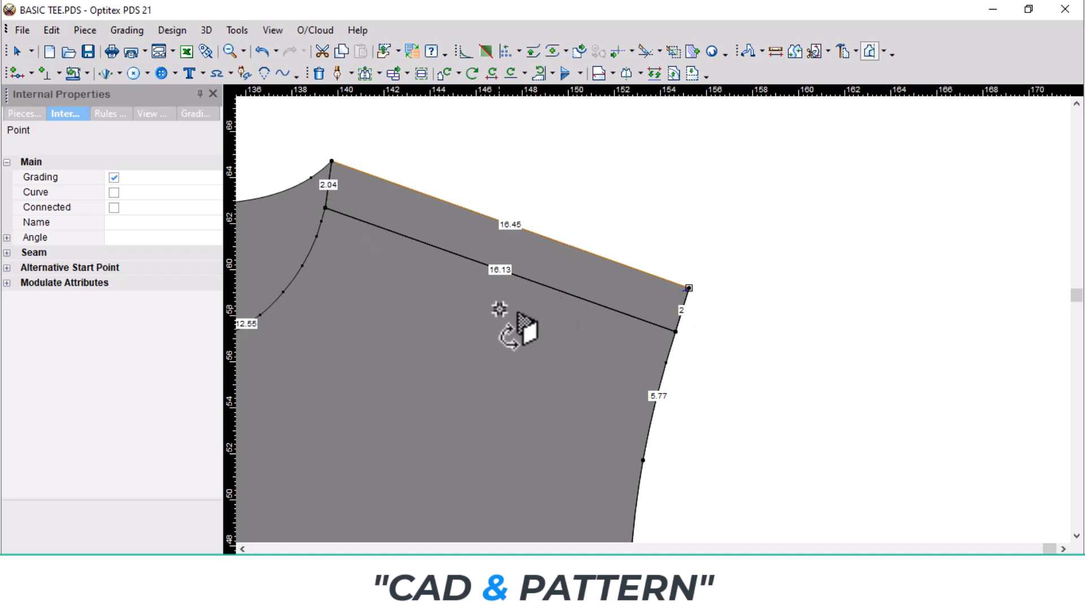
scroll(509, 311, down, 5)
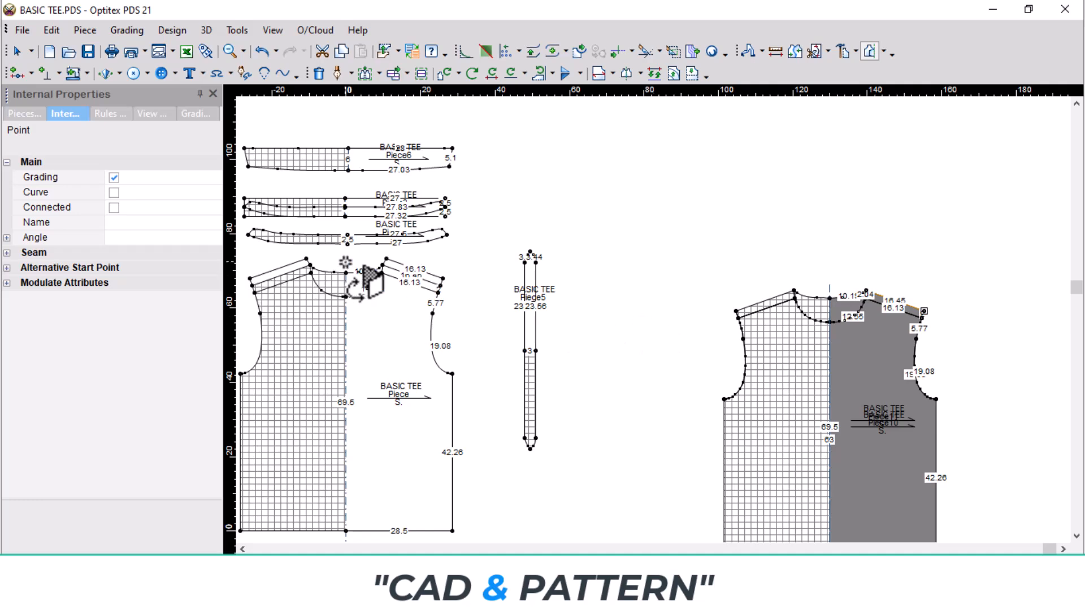
scroll(409, 286, up, 4)
click(661, 279)
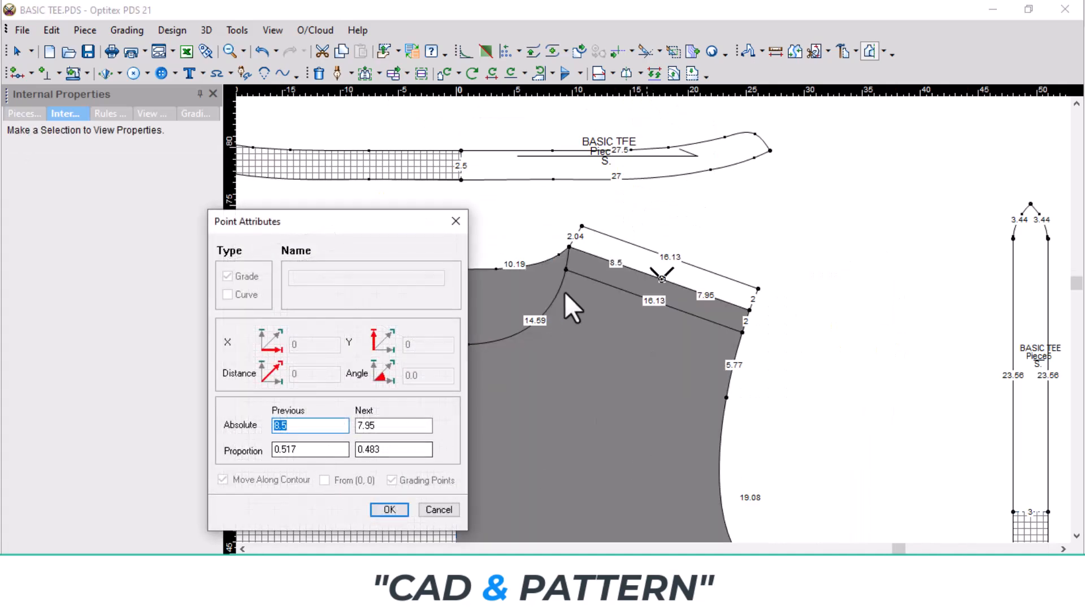
click(455, 221)
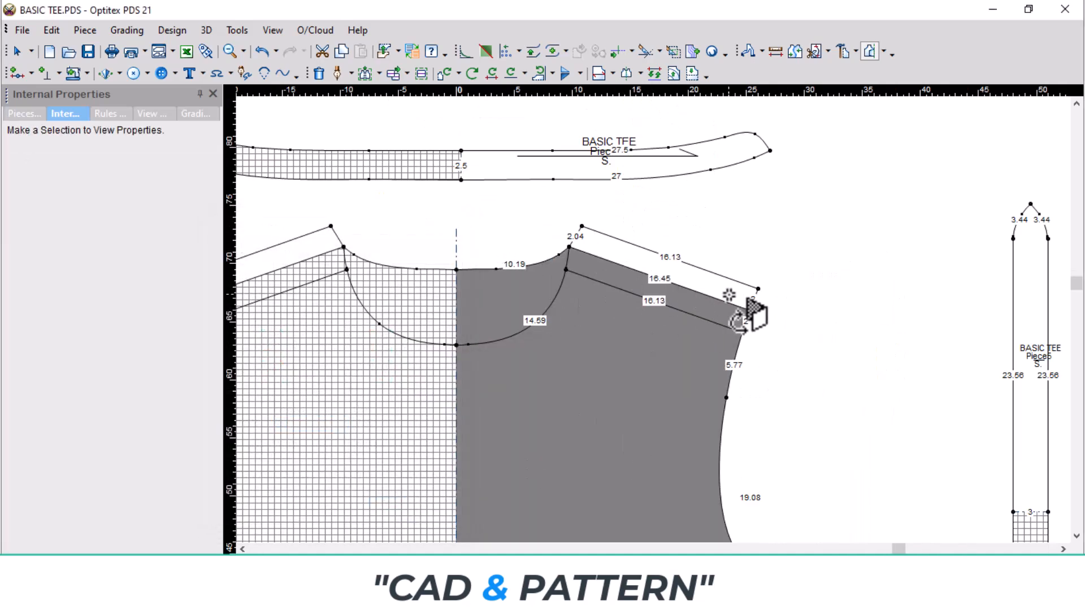
Step: Undo the fold-in on the back piece's shoulder
scroll(1018, 465, down, 1)
scroll(1022, 308, down, 1)
scroll(689, 338, up, 3)
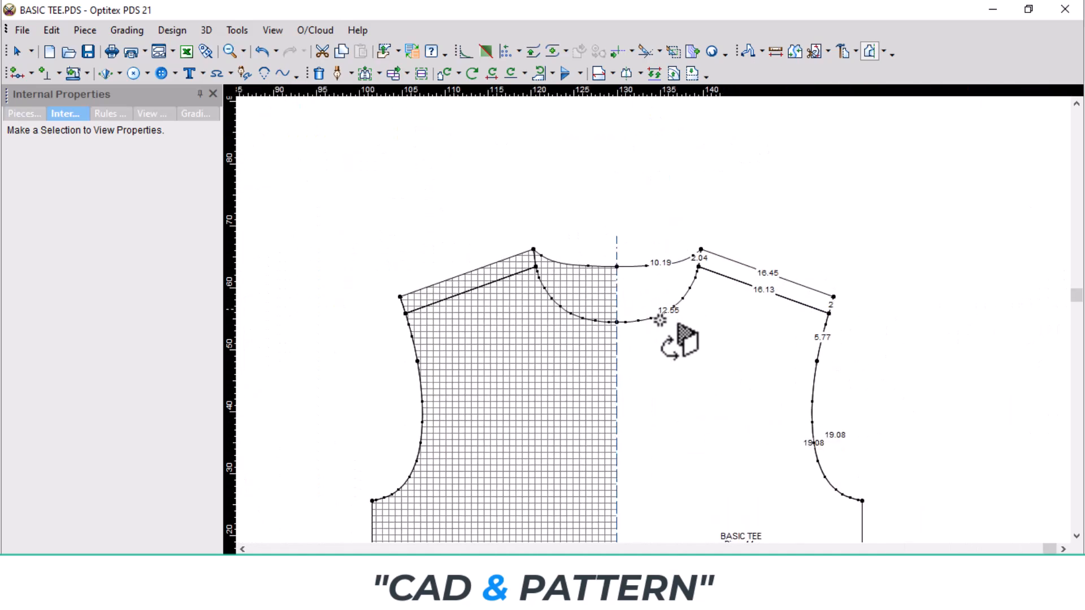
key(ctrl+z)
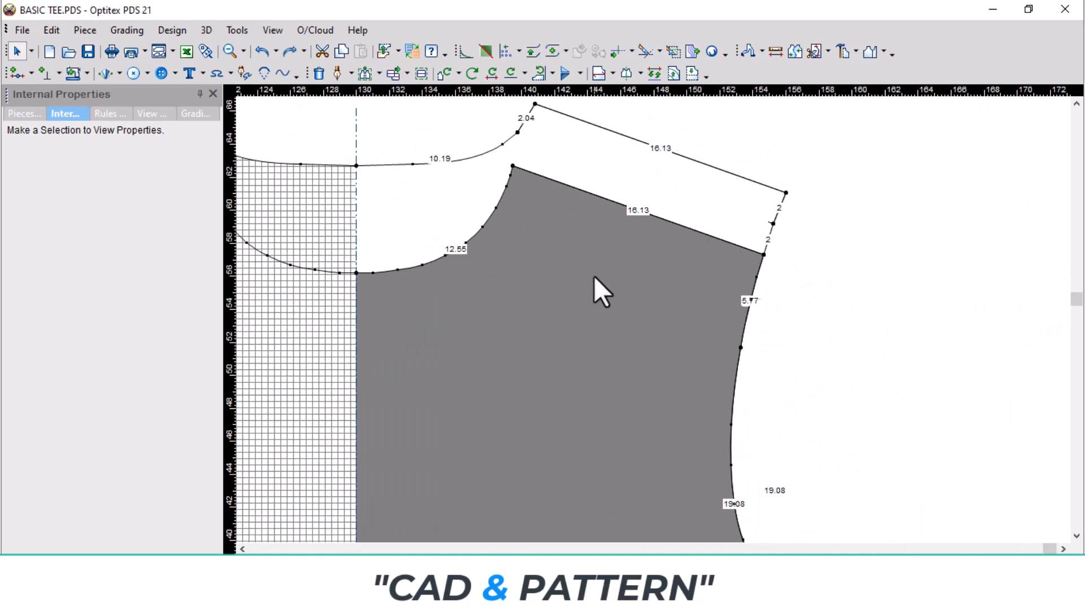
Step: Delete the two parallel shoulder lines, the outer extension segments and the extra armhole point from the original body piece
scroll(554, 340, down, 7)
scroll(330, 324, down, 2)
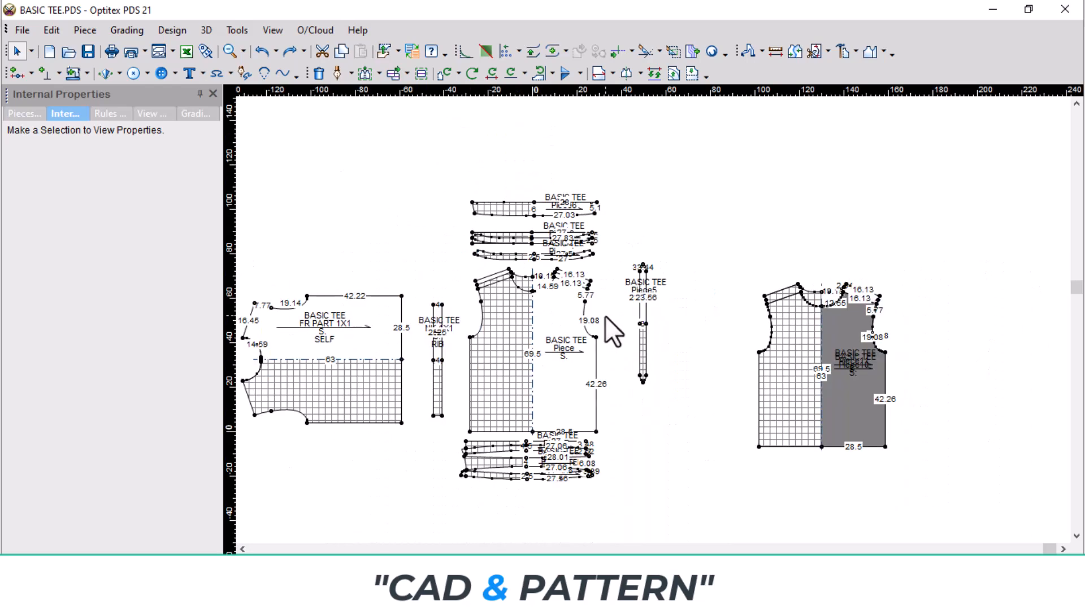
scroll(605, 315, up, 4)
click(662, 279)
scroll(662, 279, up, 2)
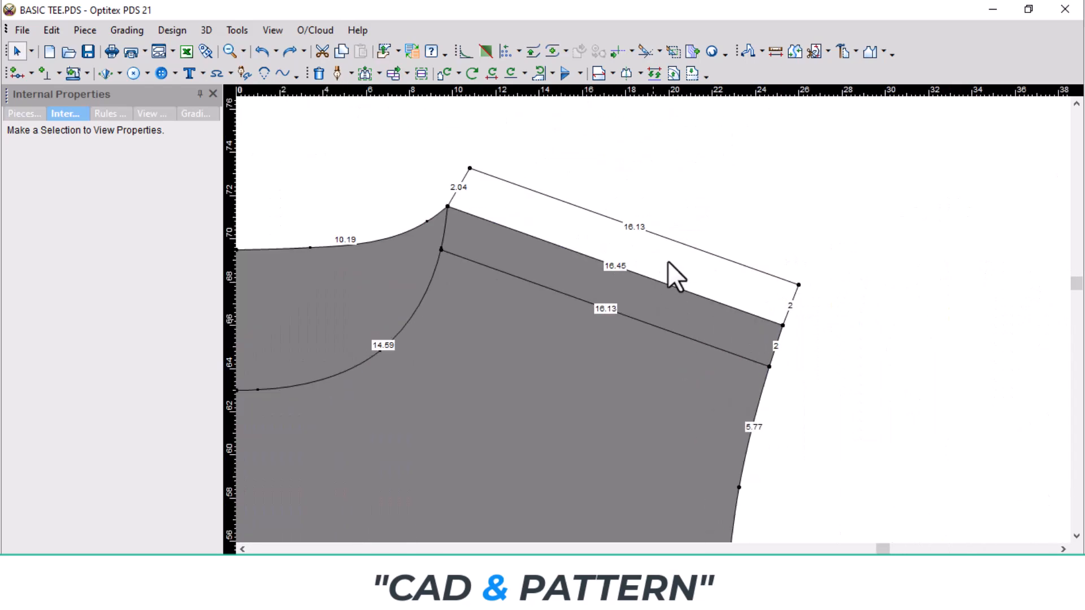
key(Delete)
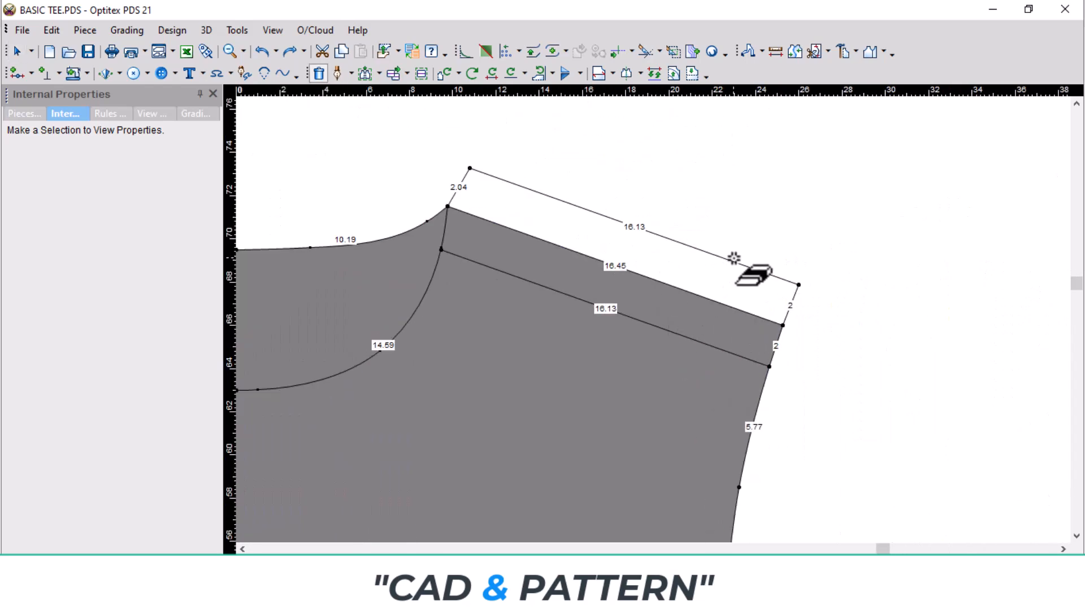
click(734, 260)
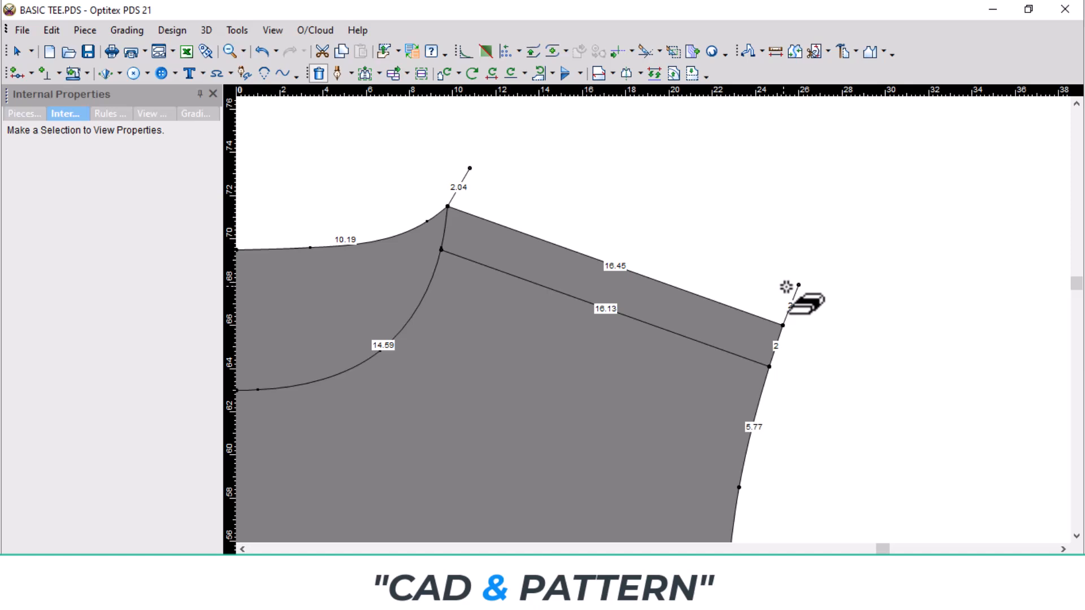
click(462, 182)
click(531, 282)
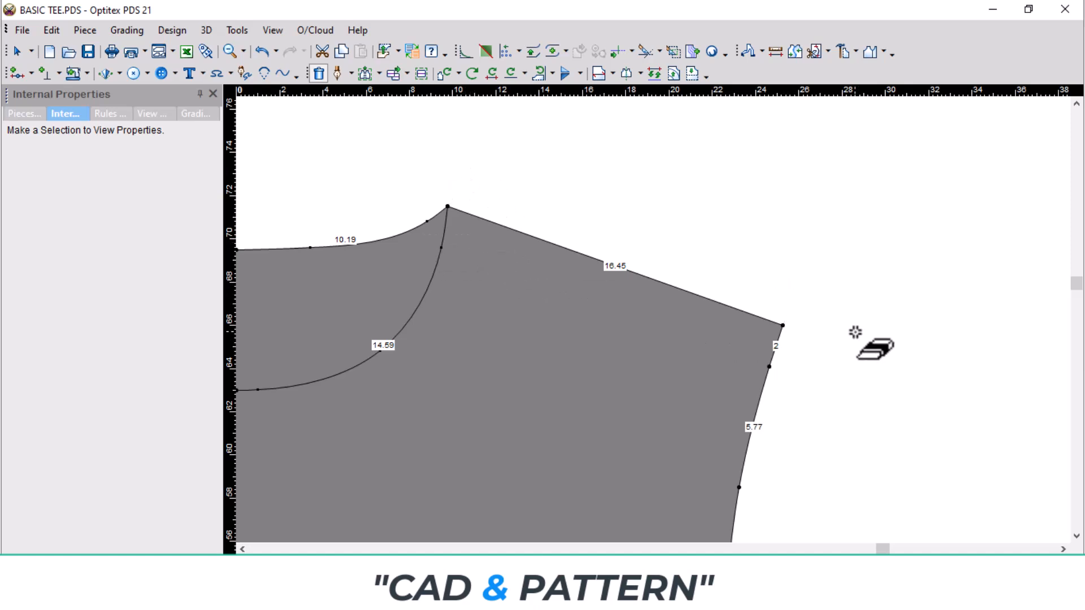
click(770, 362)
Step: Try rotating the original body piece so that its shoulder line, from neck point to shoulder tip, lies horizontally
scroll(596, 344, down, 1)
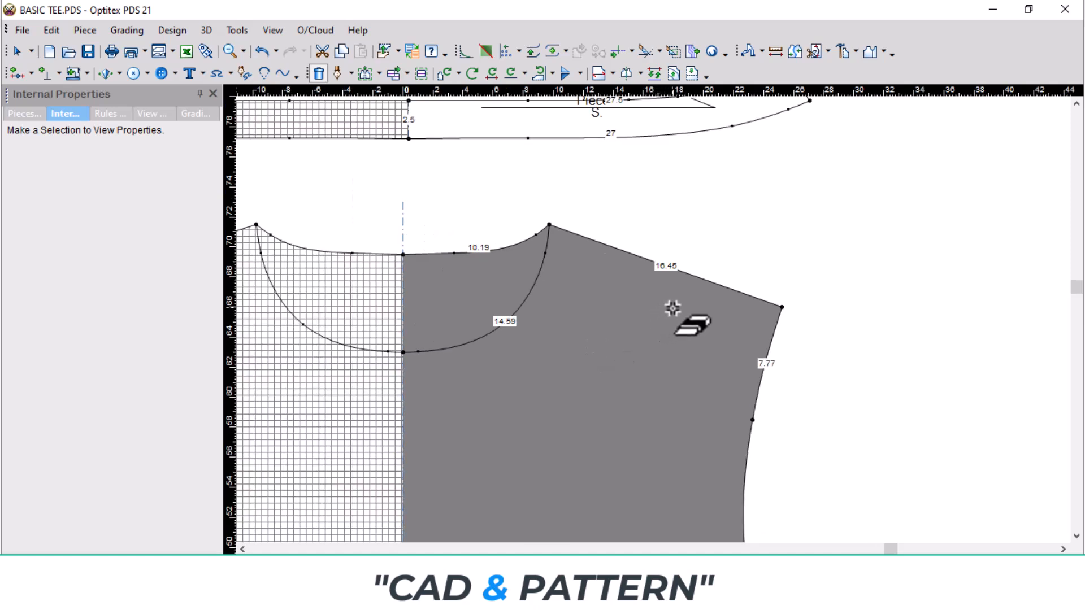
key(r)
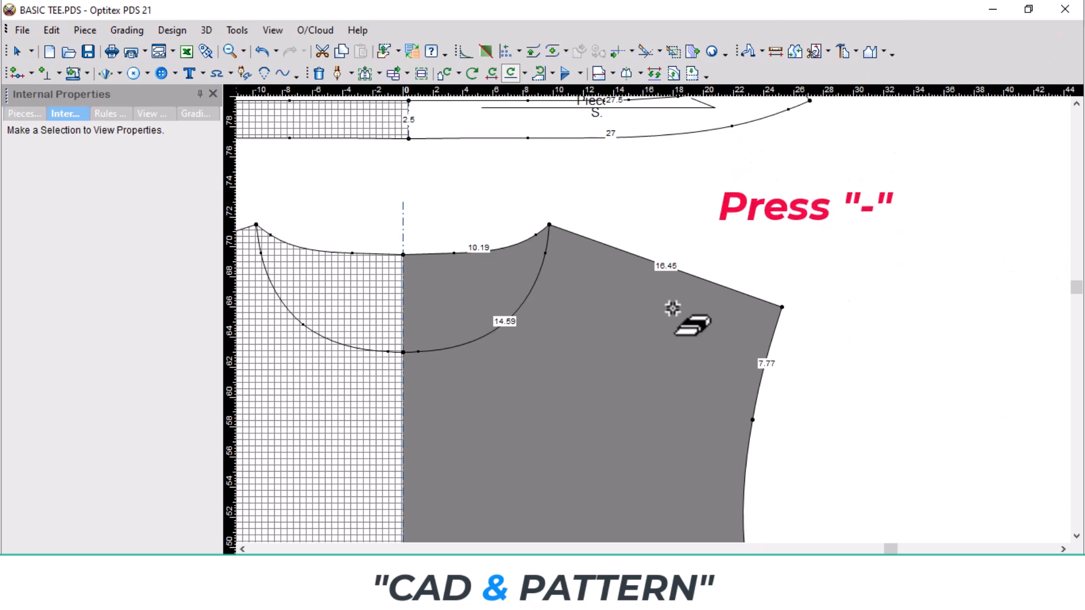
click(523, 71)
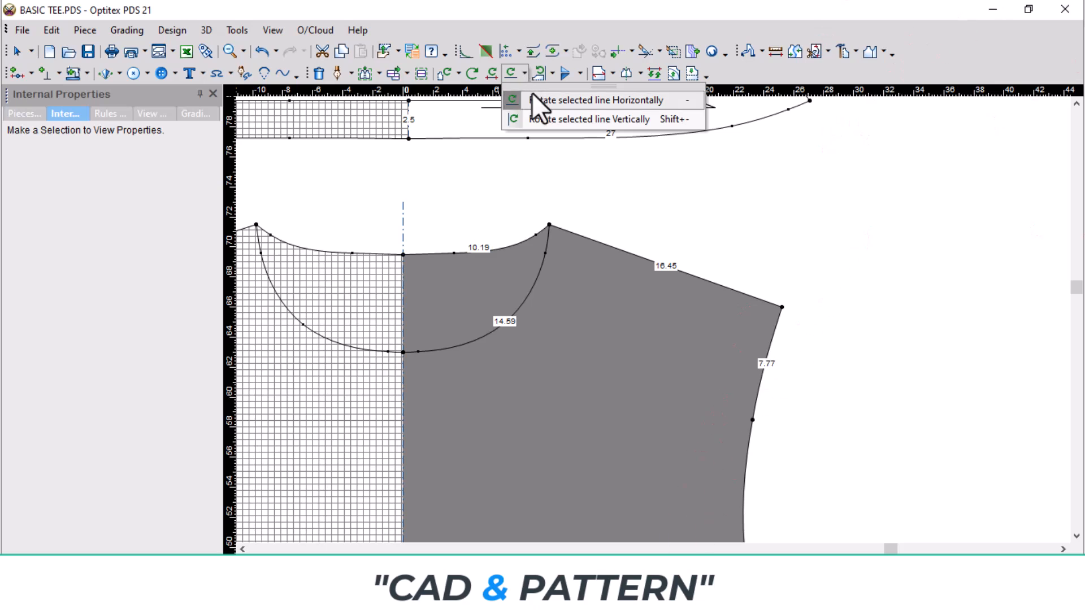
click(559, 100)
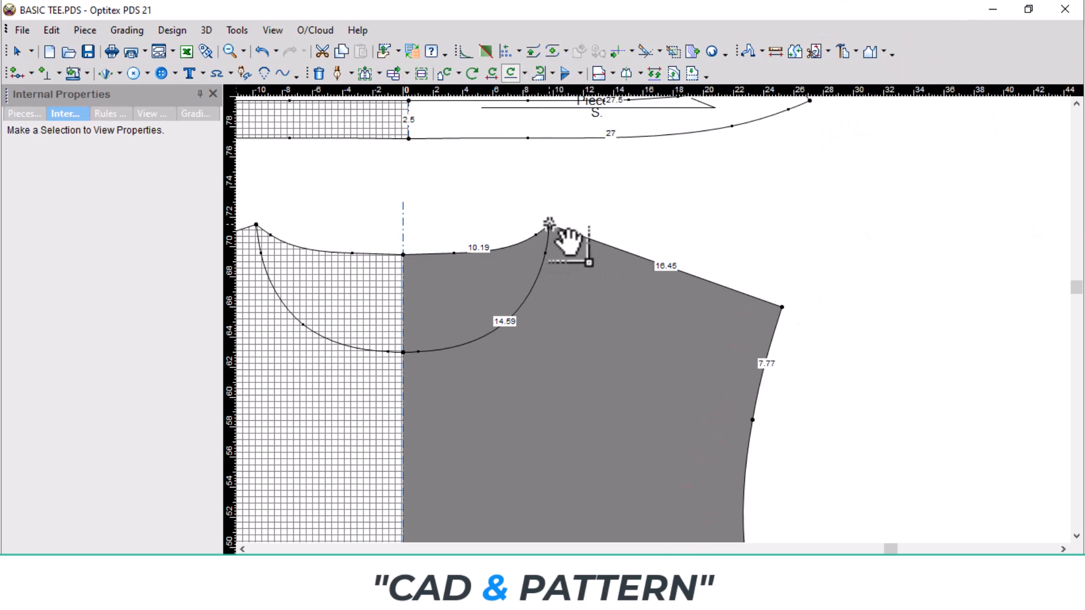
click(549, 225)
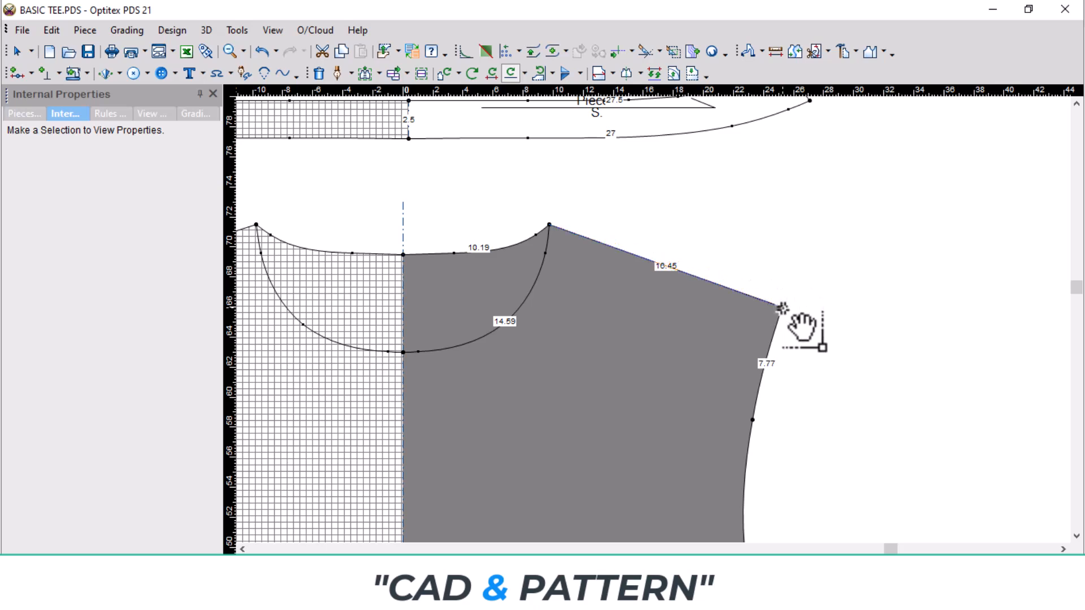
click(782, 306)
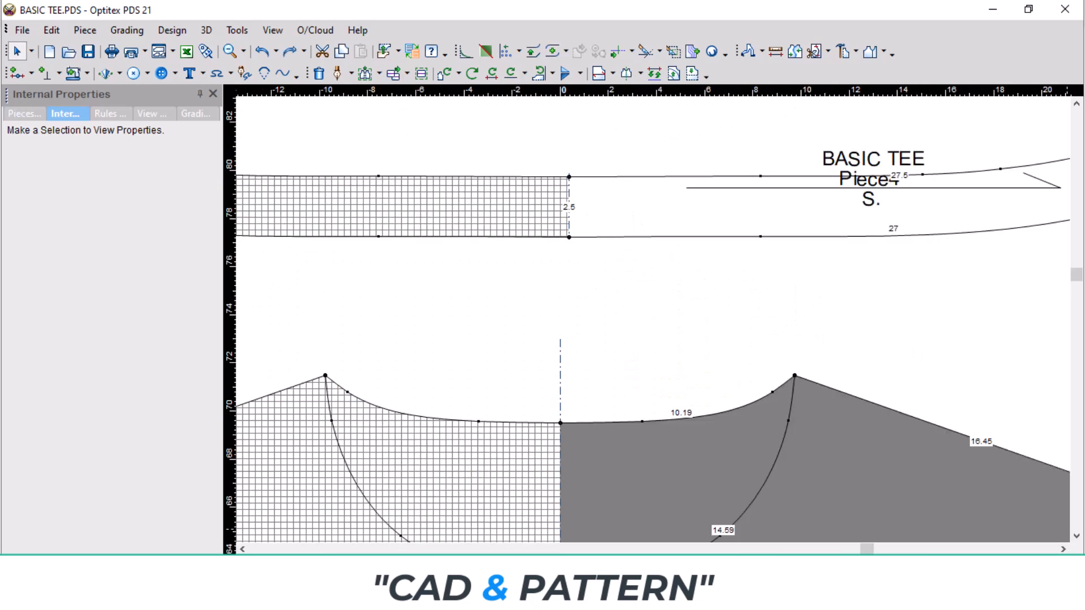
scroll(1062, 514, down, 2)
scroll(652, 320, up, 3)
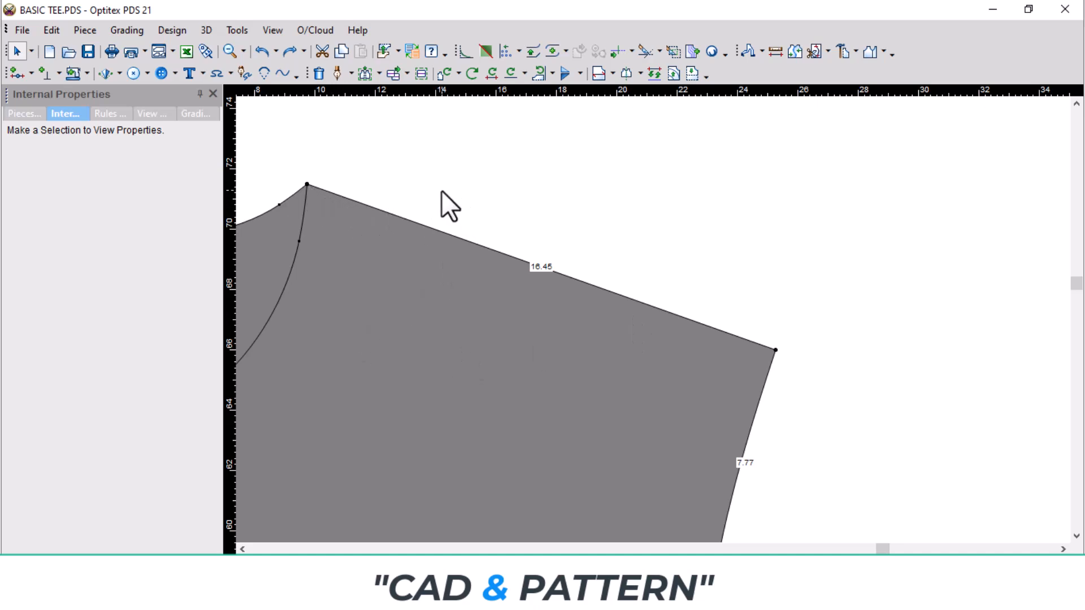
Step: Rotate the original body piece so its shoulder line from neck point to shoulder tip lies horizontally
click(523, 74)
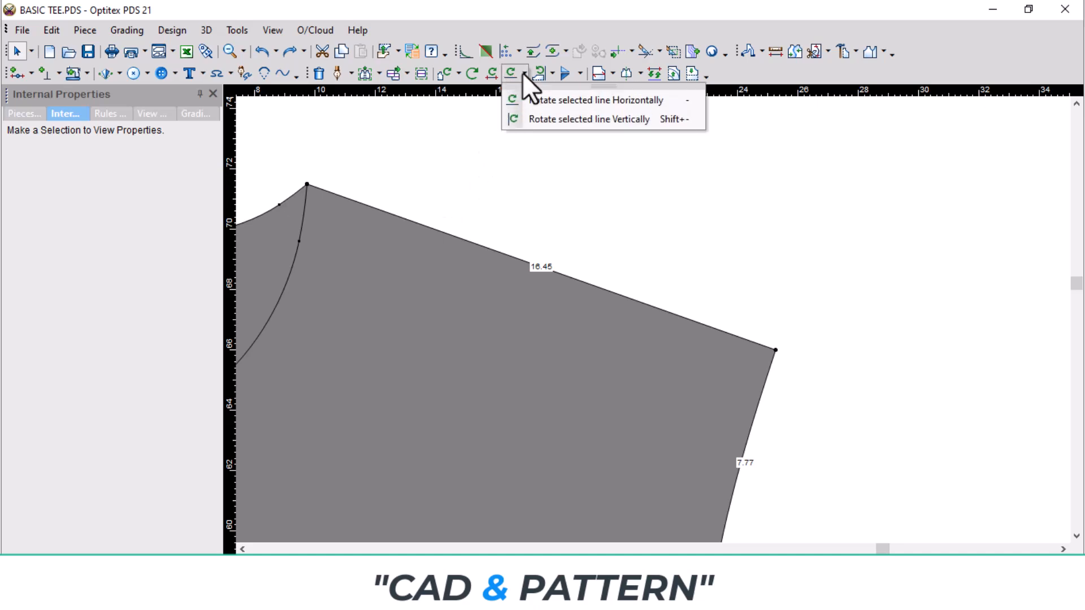
click(537, 98)
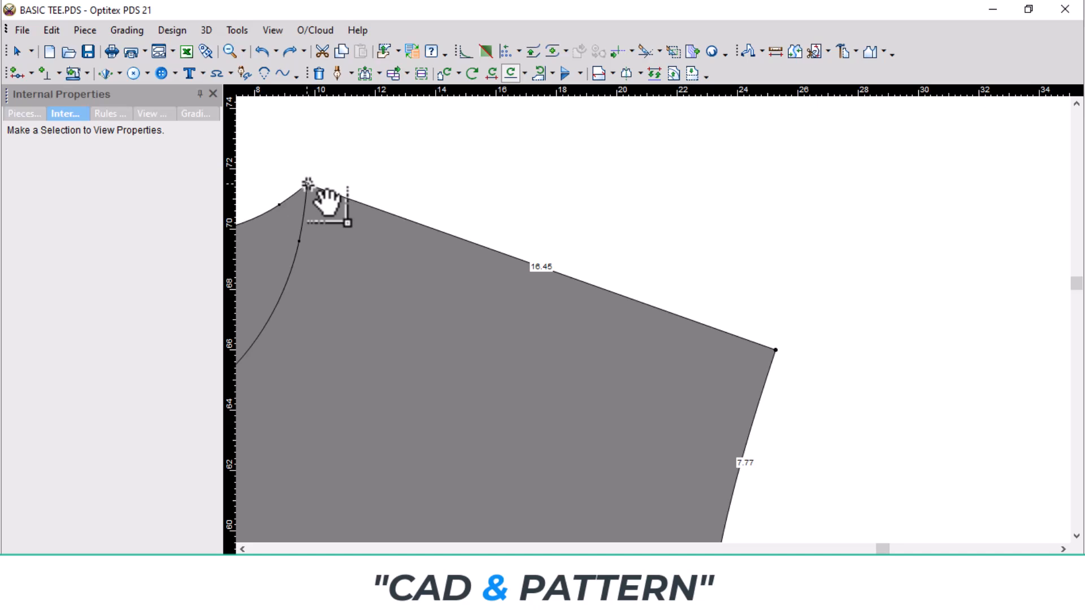
click(308, 183)
click(773, 349)
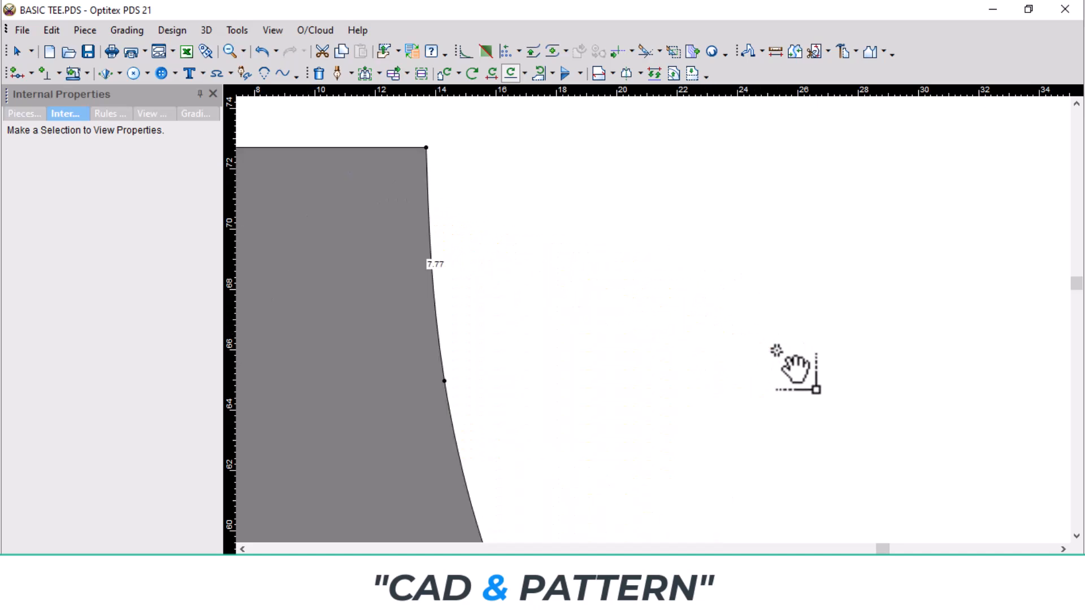
Step: Place a horizontal guide line on the levelled shoulder seam and offset it by a distance of -2
scroll(364, 243, down, 2)
drag(615, 91, 632, 280)
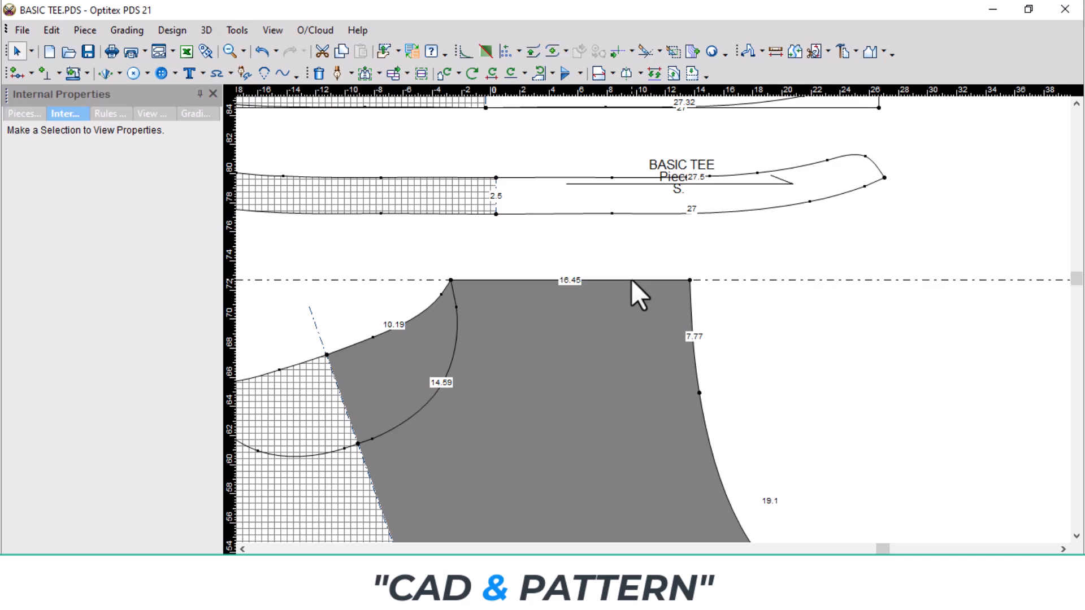
double_click(632, 280)
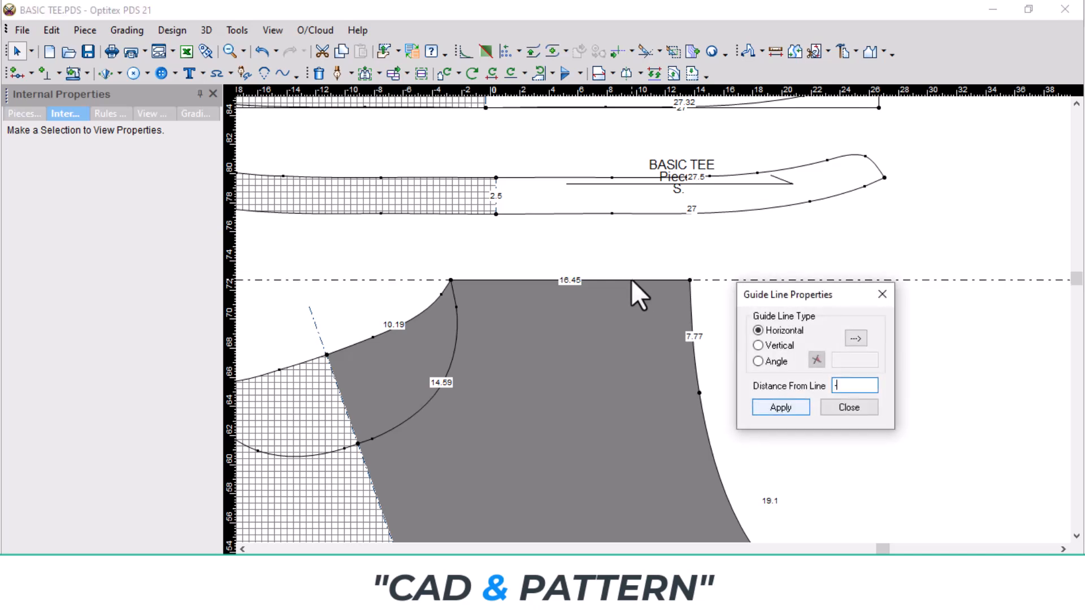
key(Return)
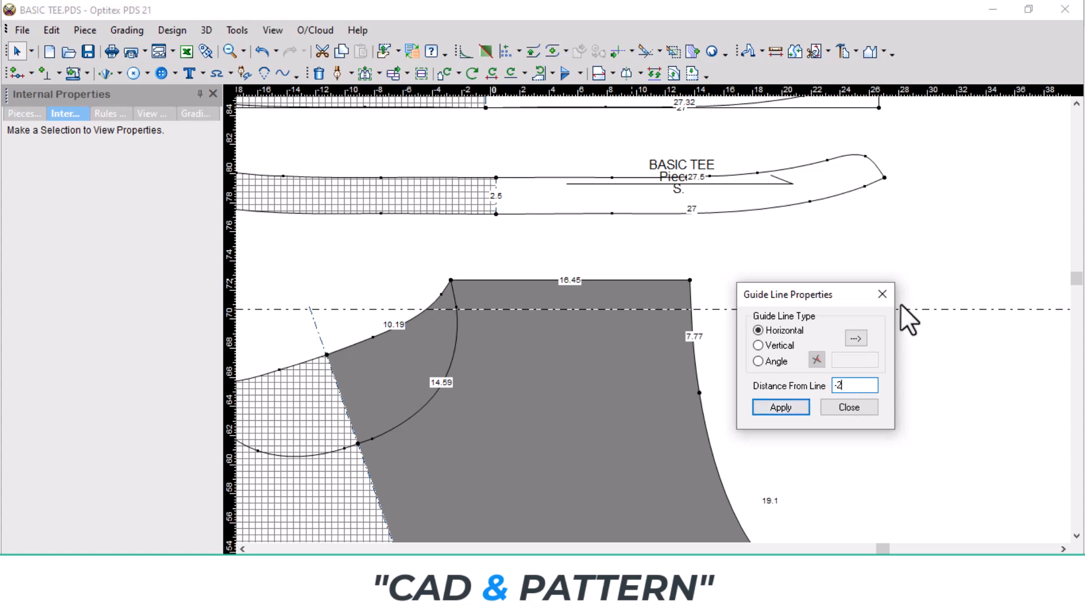
click(885, 296)
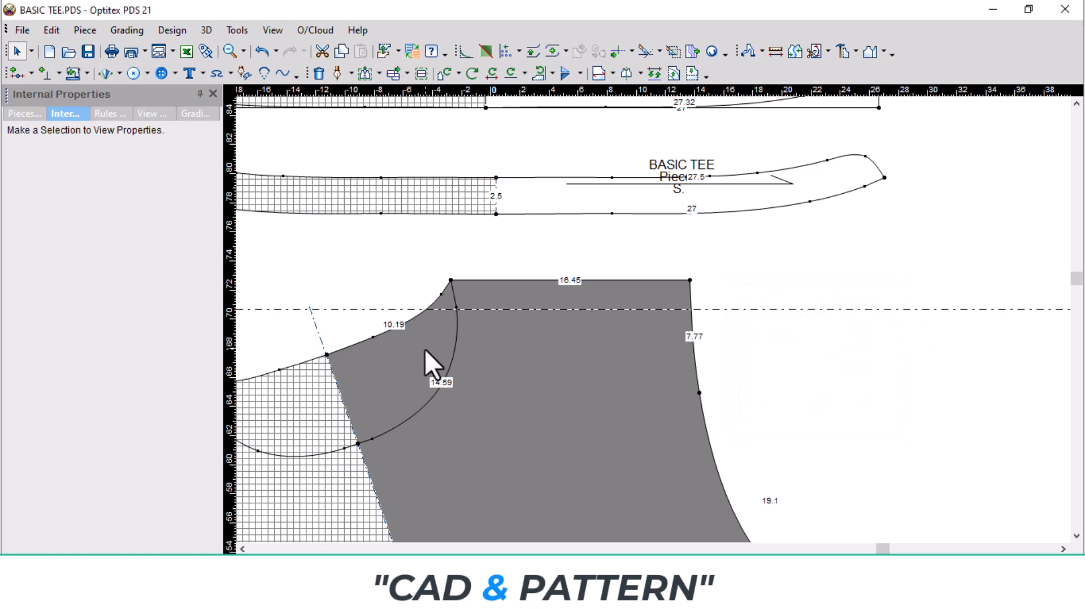
Step: Draw an internal line along the horizontal guide from the front neckline curve to the armhole
key(d)
scroll(477, 330, up, 4)
click(588, 256)
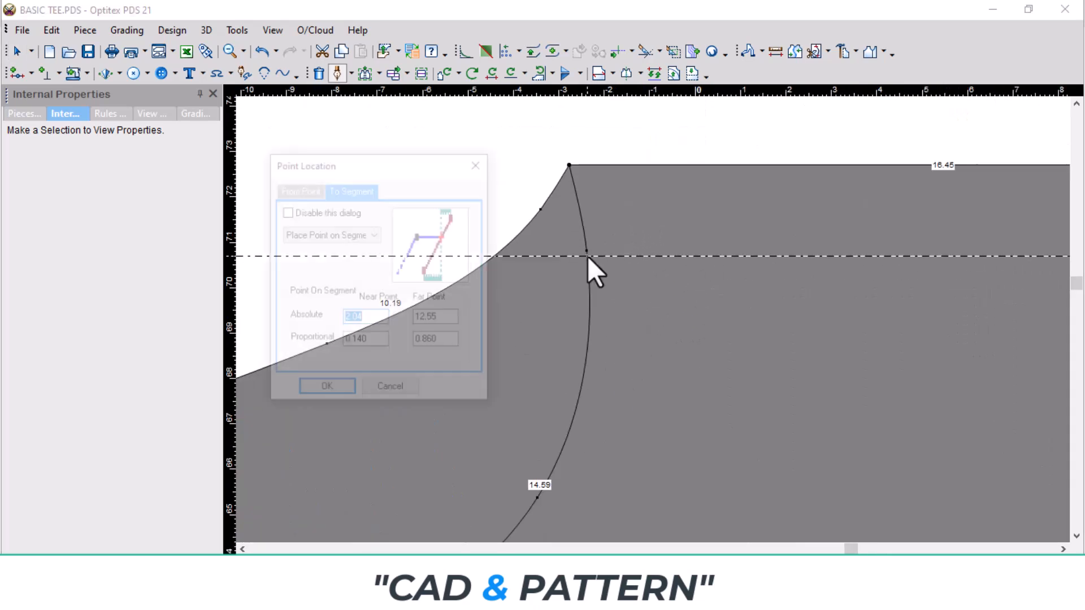
key(Return)
scroll(770, 300, down, 3)
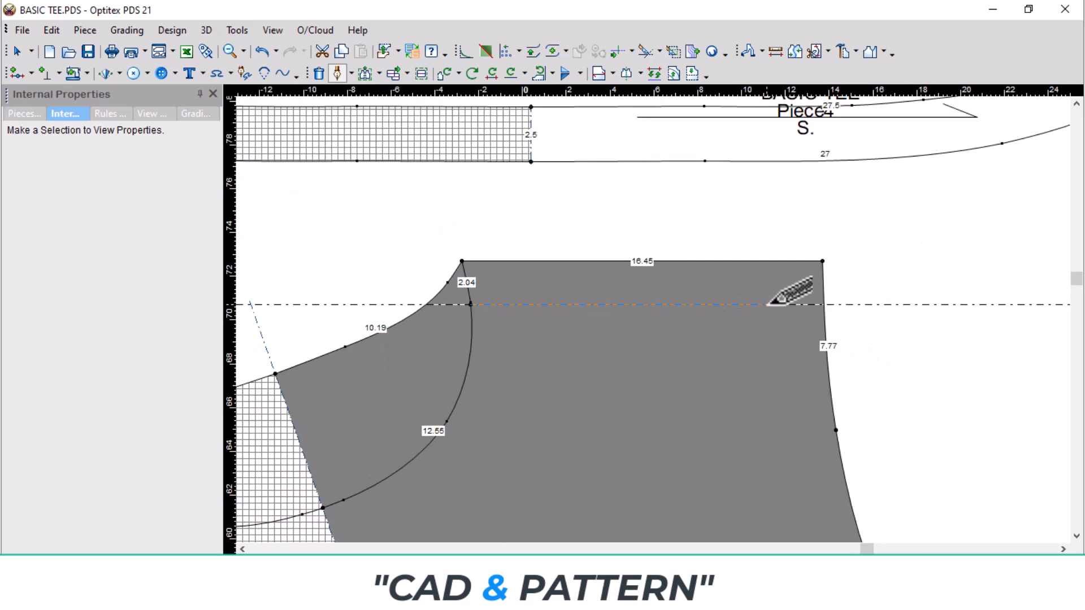
click(824, 305)
click(277, 409)
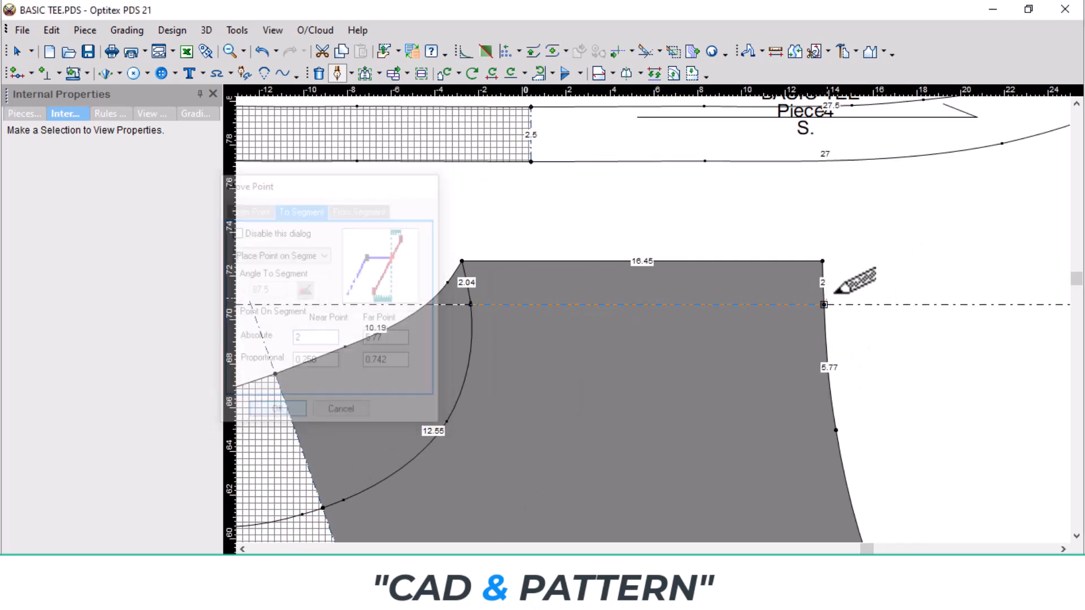
right_click(738, 225)
click(770, 238)
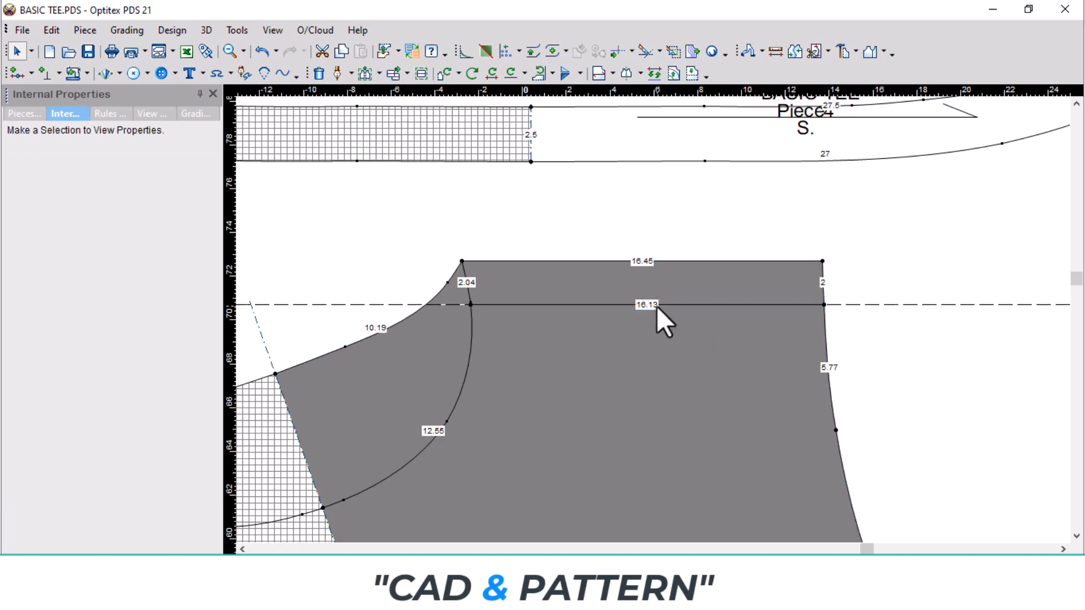
Step: Build the strip between the shoulder seam and the internal line as a separate piece and place it above the body
key(b)
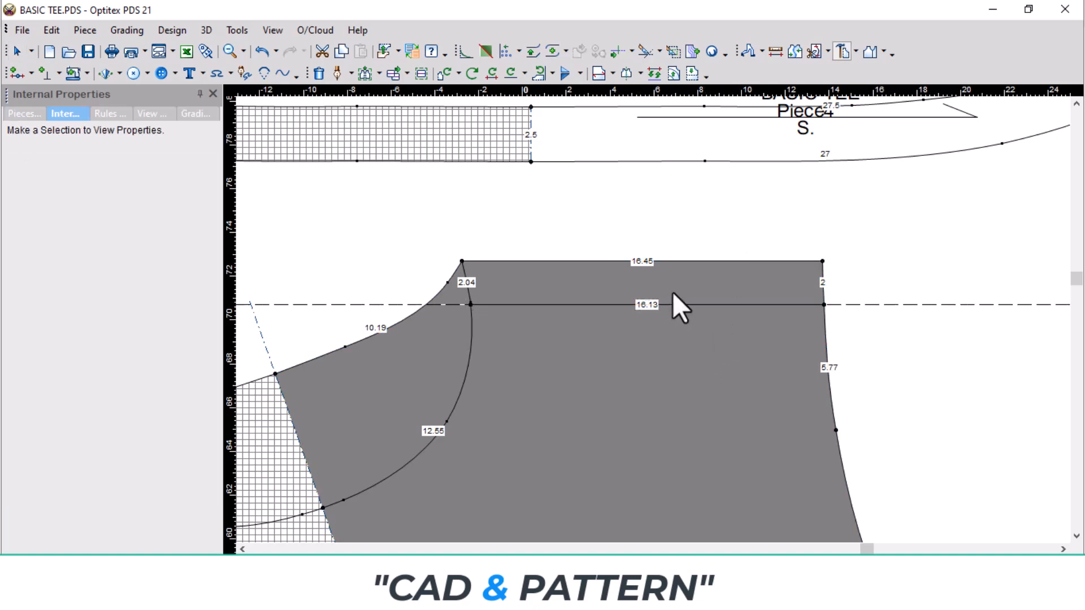
click(680, 285)
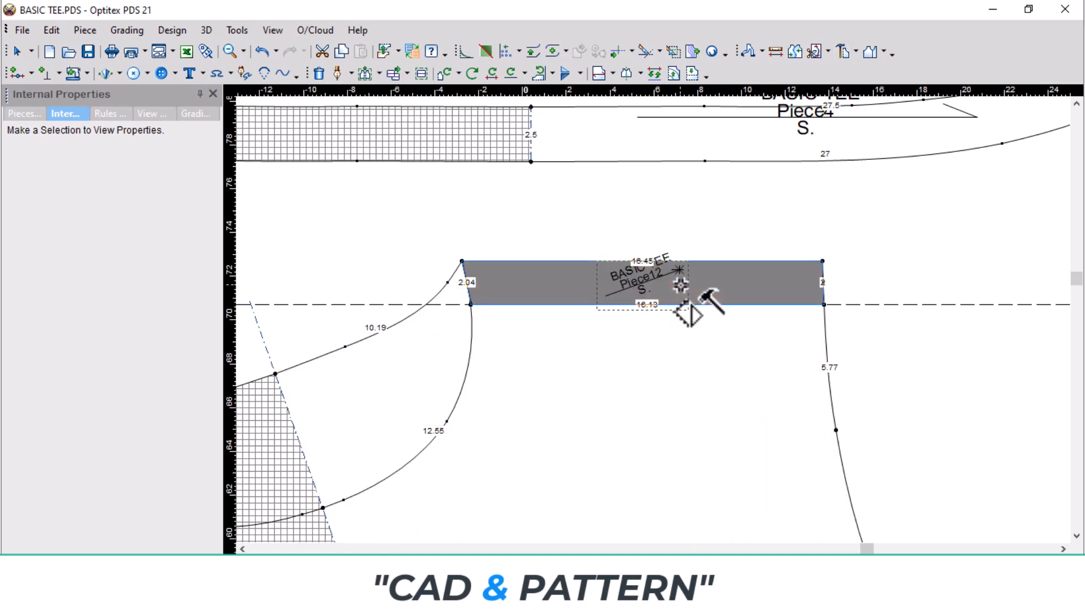
drag(681, 287, 690, 234)
scroll(690, 234, up, 2)
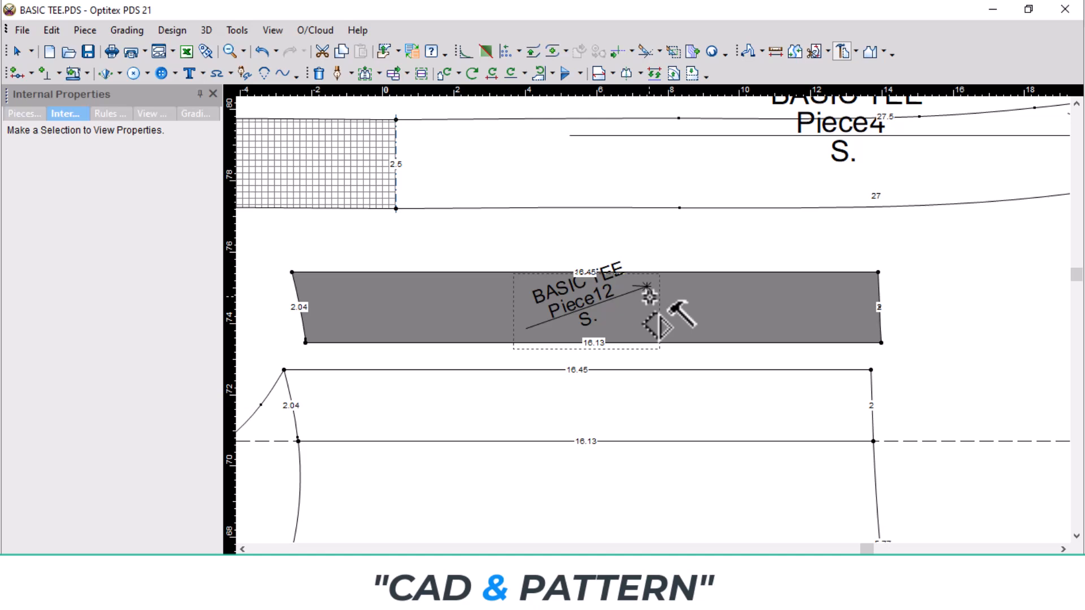
Step: Flip the new shoulder strip vertically and align its 16.45 edge with the body's shoulder seam at the shoulder tip
drag(646, 286, 648, 326)
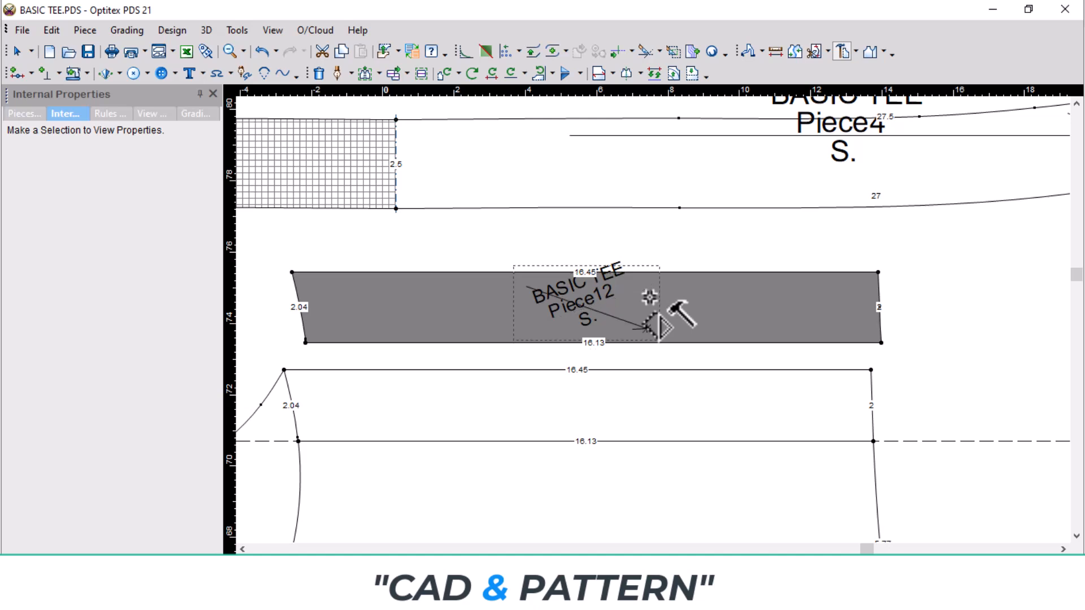
click(731, 302)
right_click(742, 232)
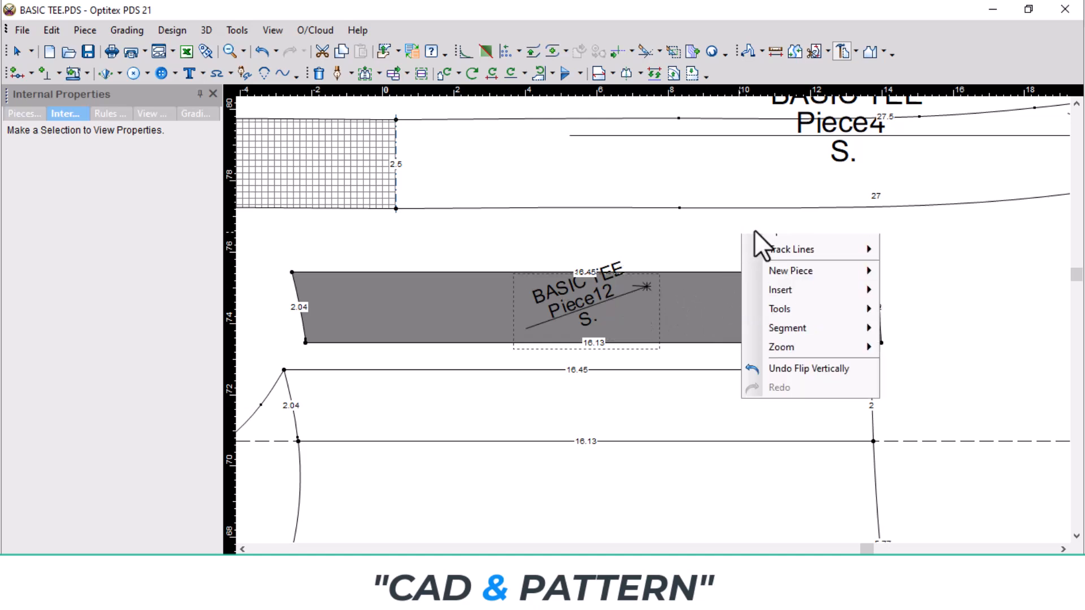
click(760, 243)
key(equal)
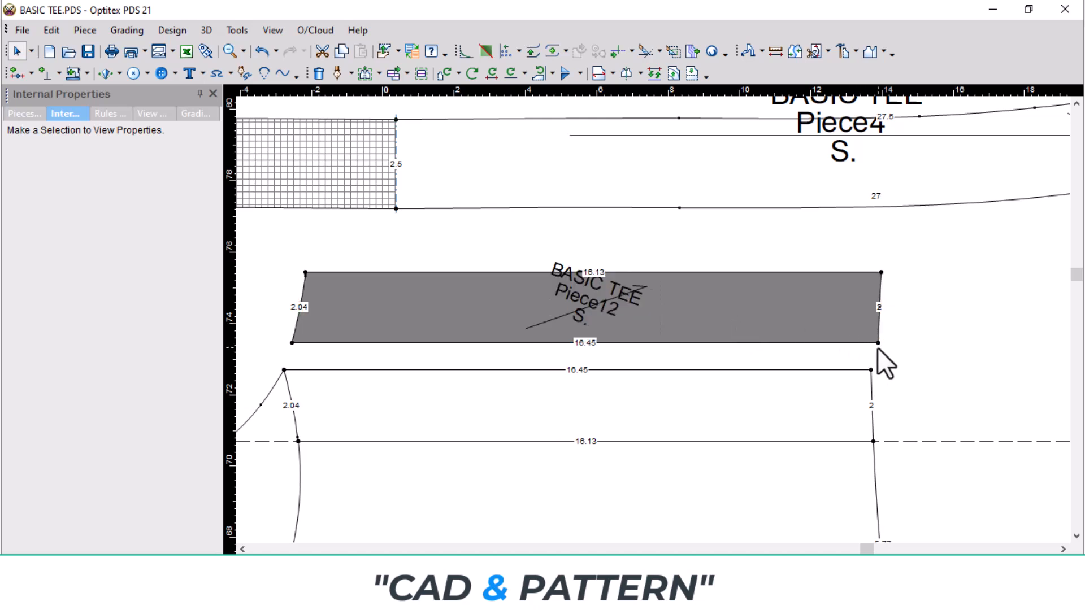
drag(879, 344, 890, 388)
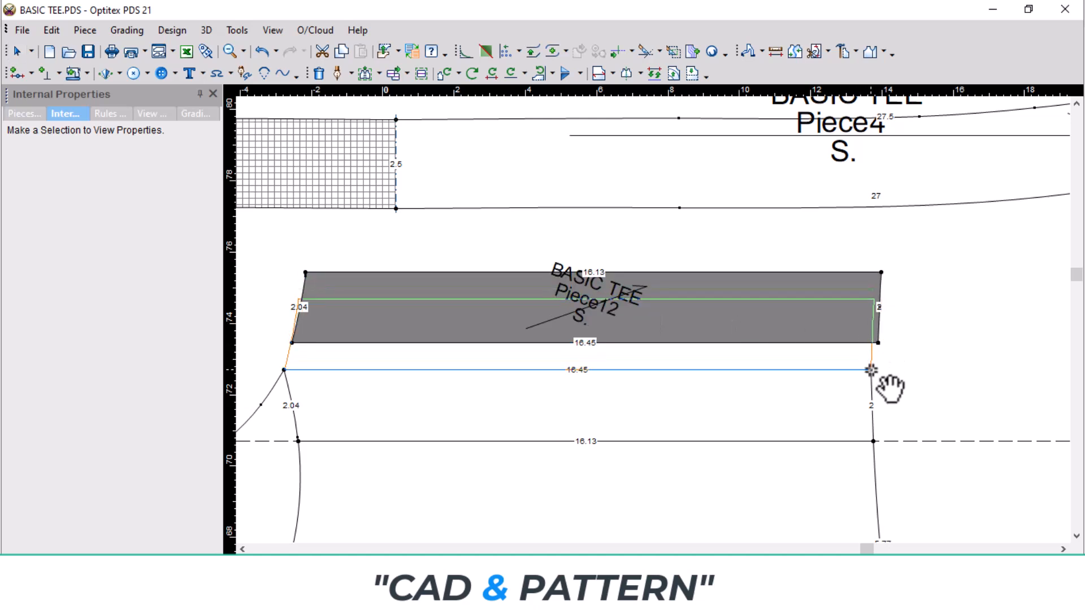
click(871, 370)
scroll(481, 383, down, 3)
scroll(481, 383, up, 2)
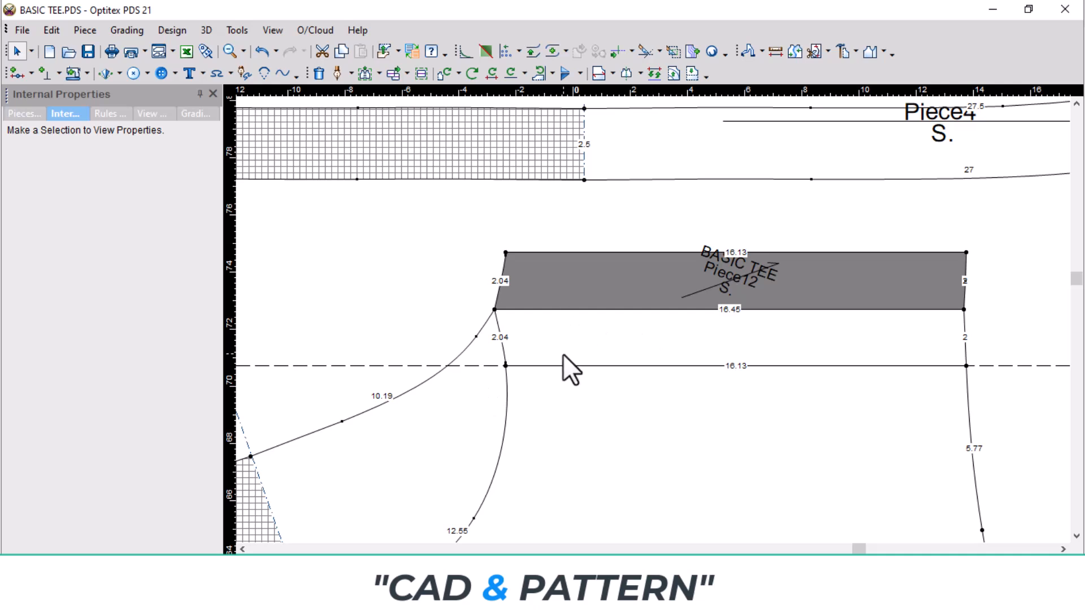
scroll(763, 282, down, 2)
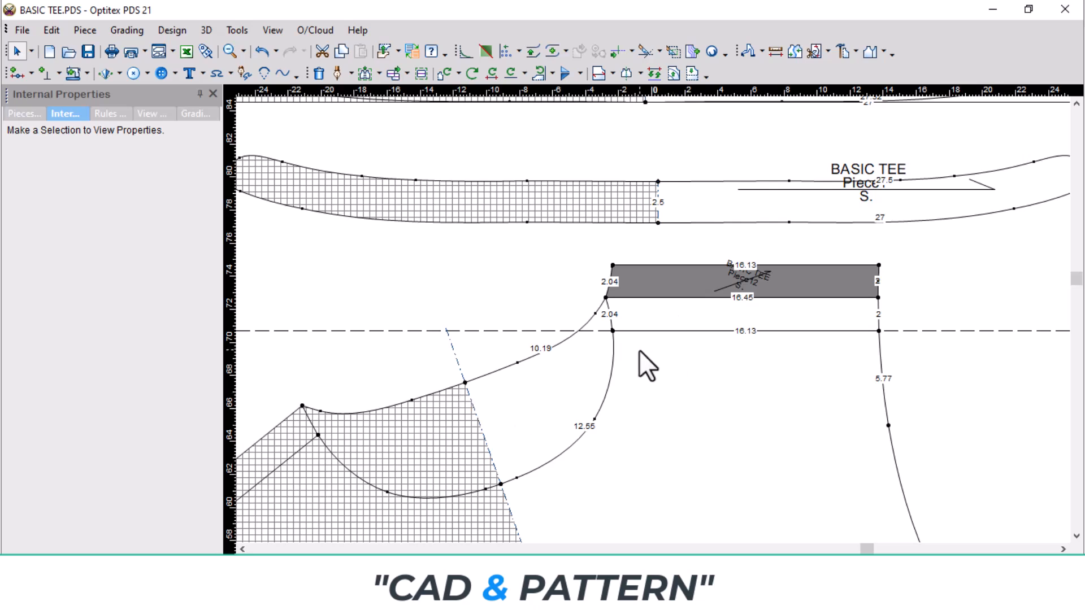
Step: Undo the shoulder strip, the internal line, the horizontal guide and the rotation of the original body piece
key(ctrl+z)
key(ctrl+z)
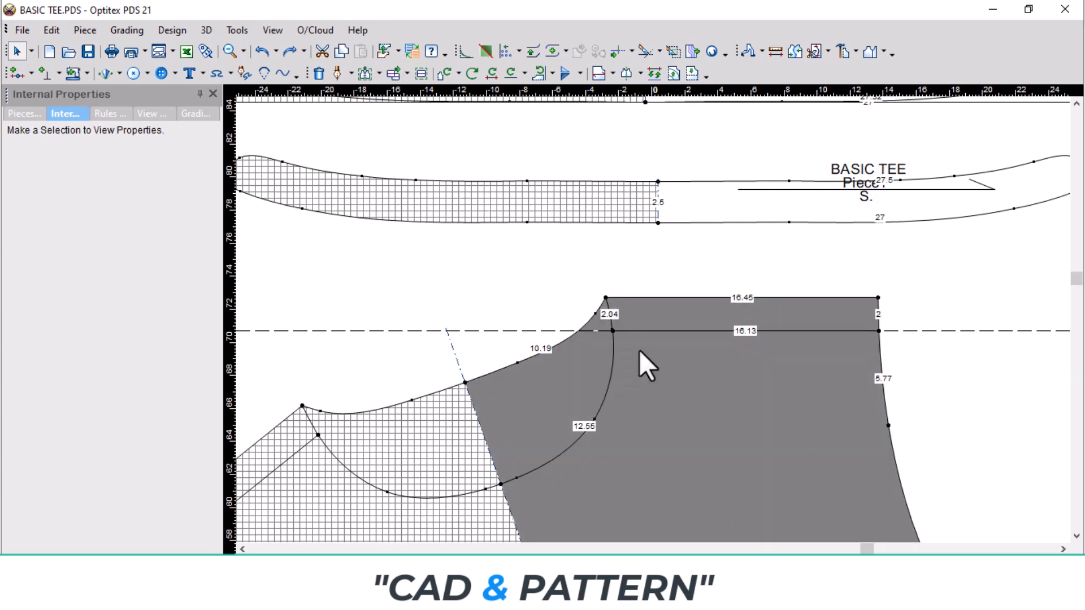
key(ctrl+z)
key(ctrl+z)
key(ctrl+z)
key(ctrl+z)
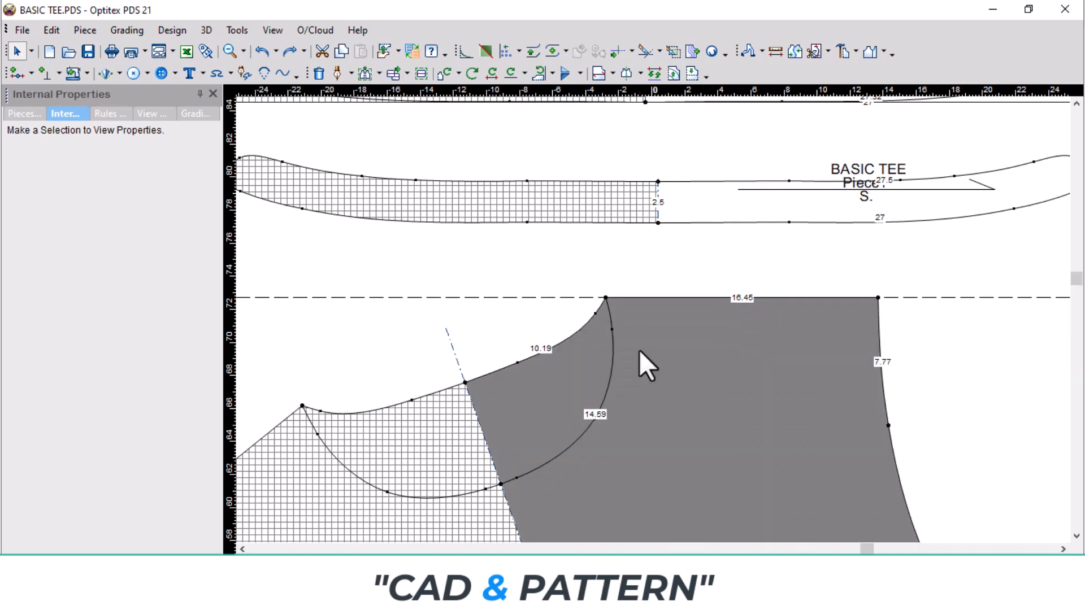
key(ctrl+z)
scroll(972, 400, down, 3)
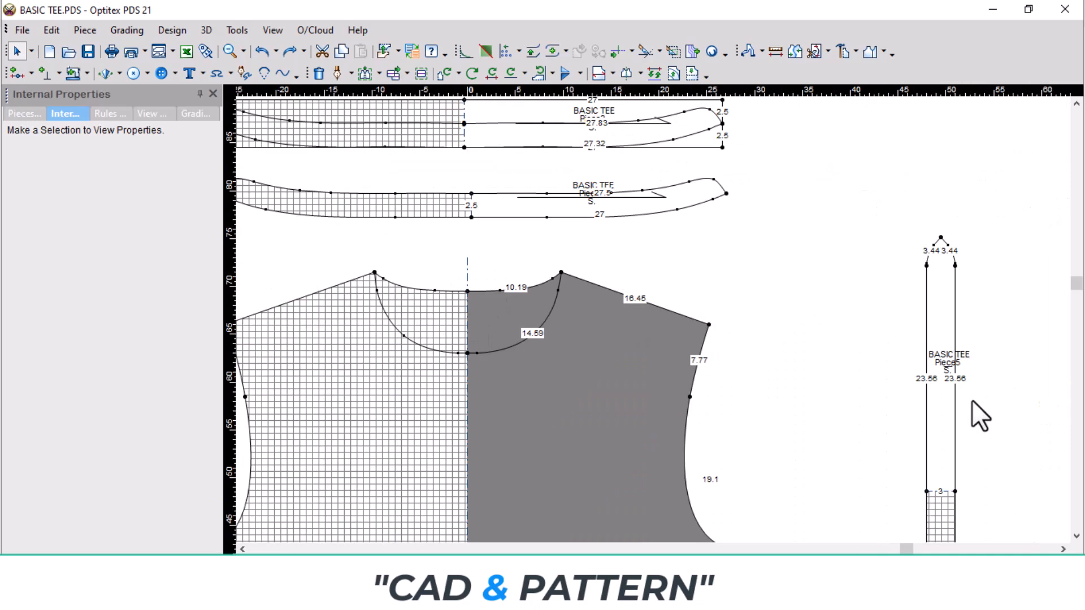
Step: Create a guide line at angle 340.5 through the two shoulder points and offset it by a distance of -2
scroll(652, 319, up, 5)
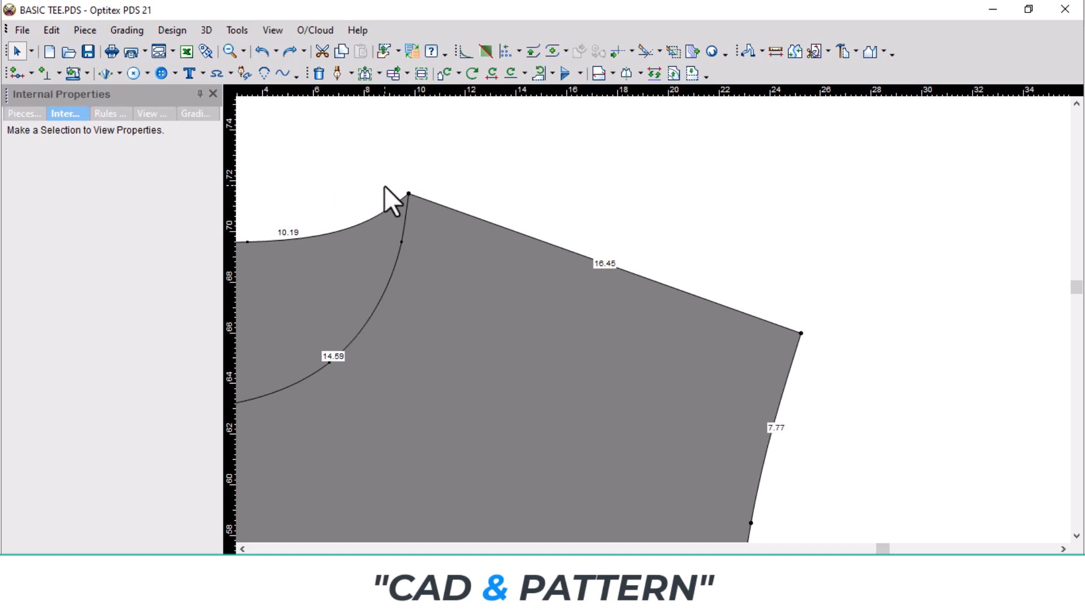
click(408, 194)
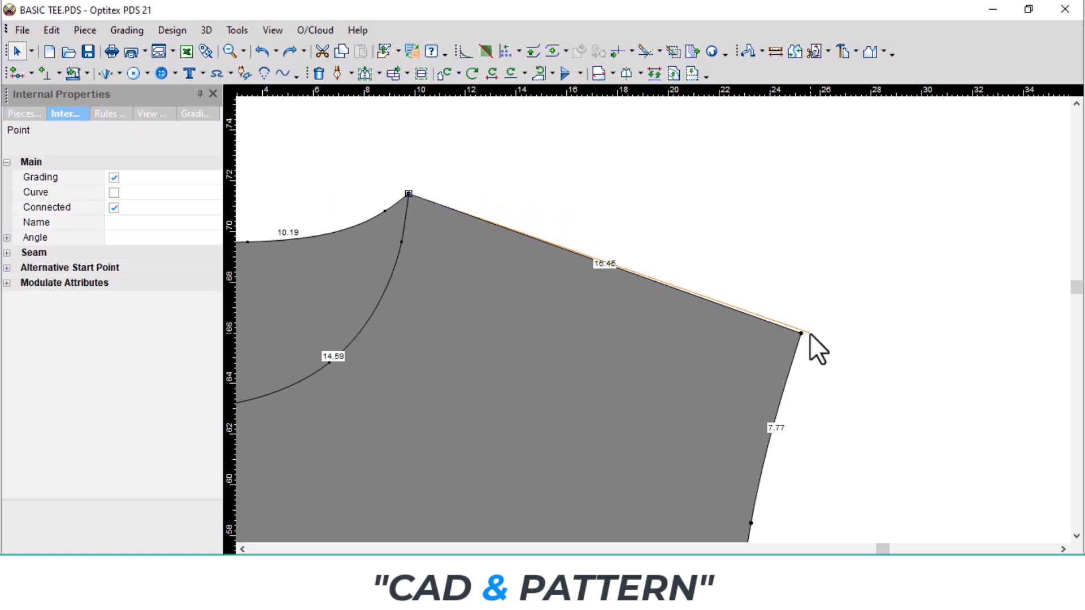
shift+click(800, 333)
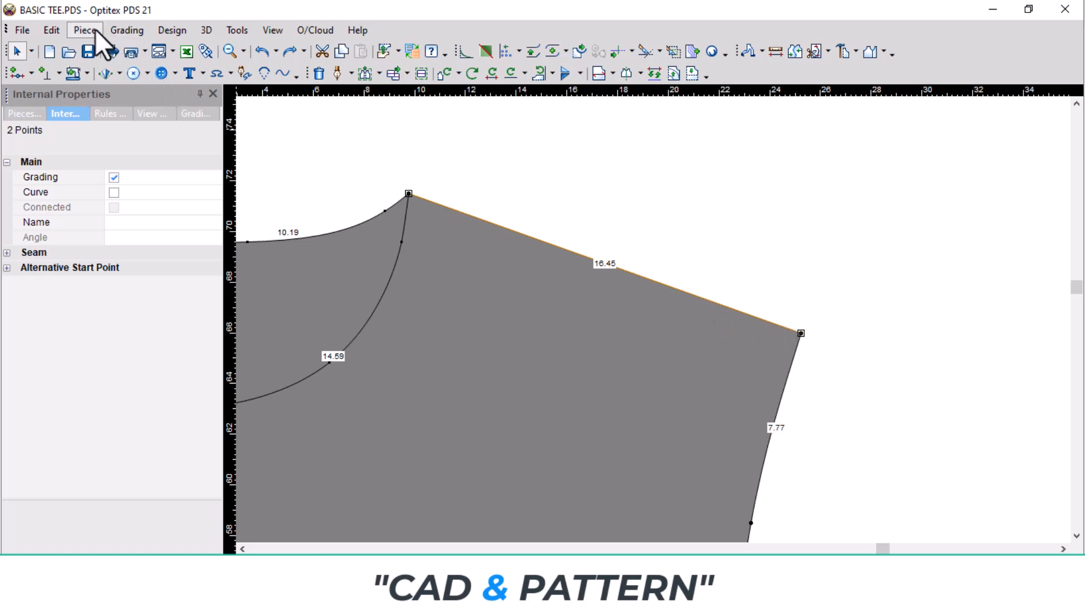
click(178, 28)
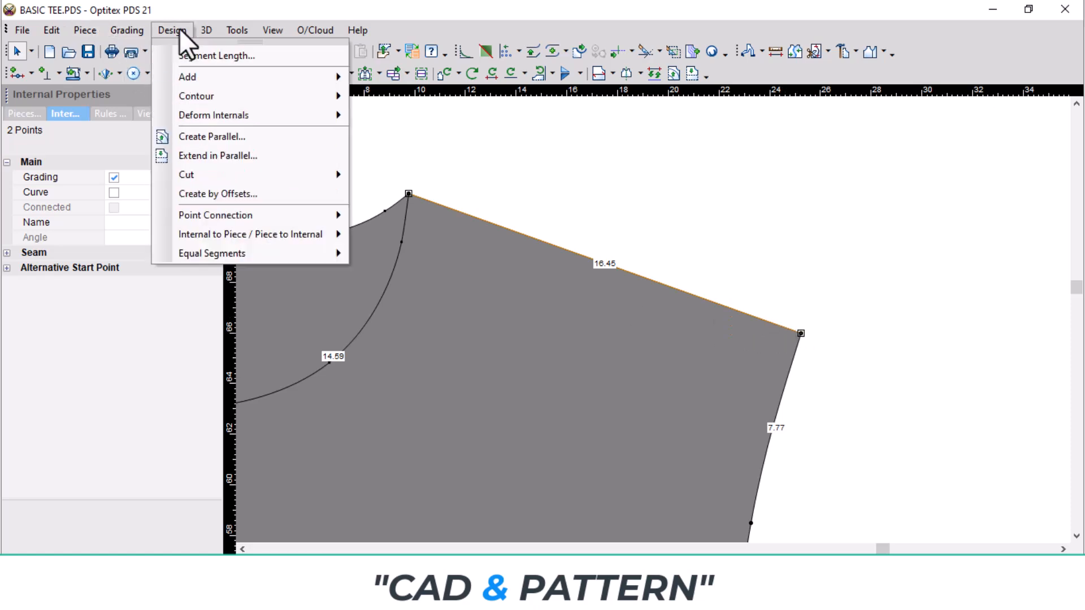
mouse_move(126, 30)
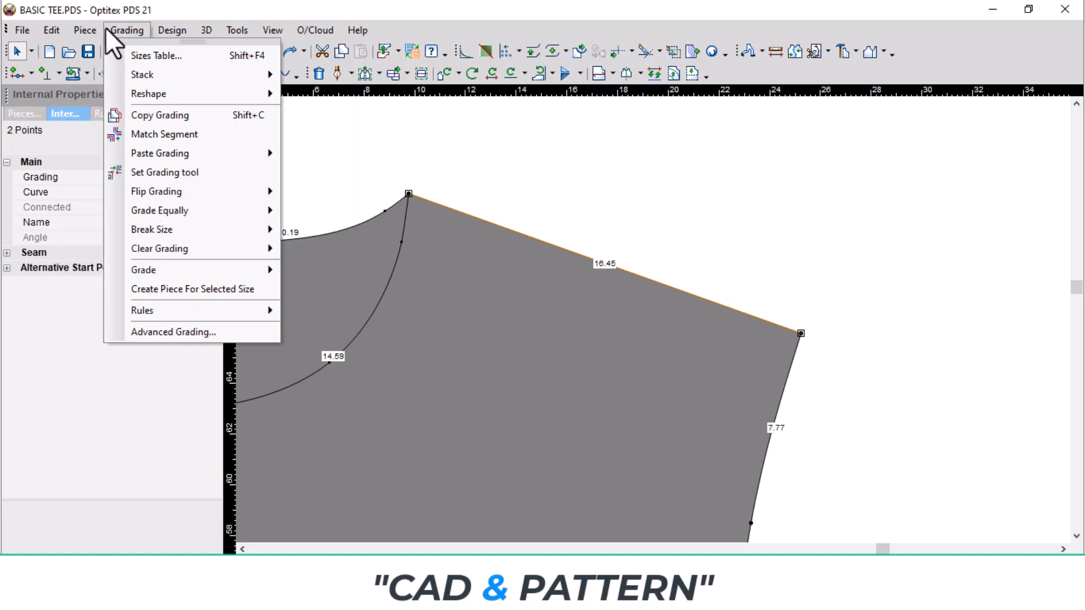
click(133, 136)
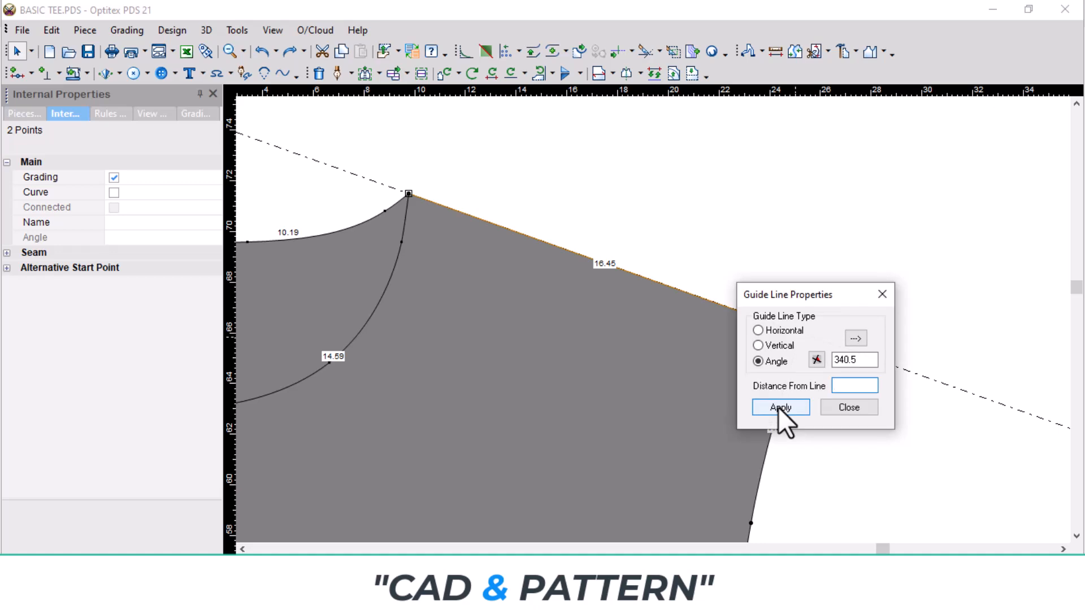
text(-2)
click(780, 407)
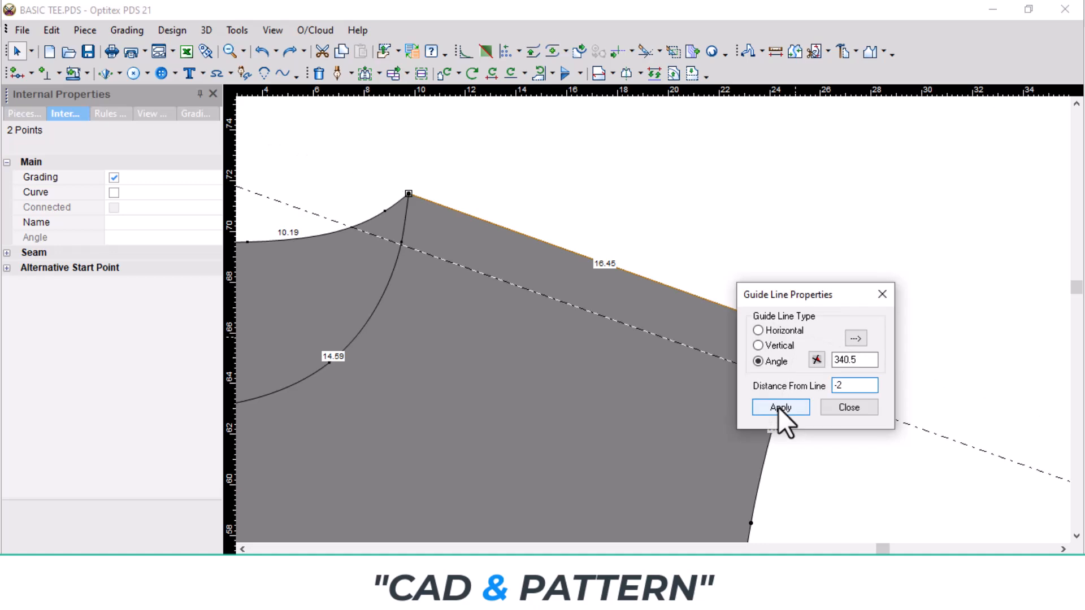
click(882, 294)
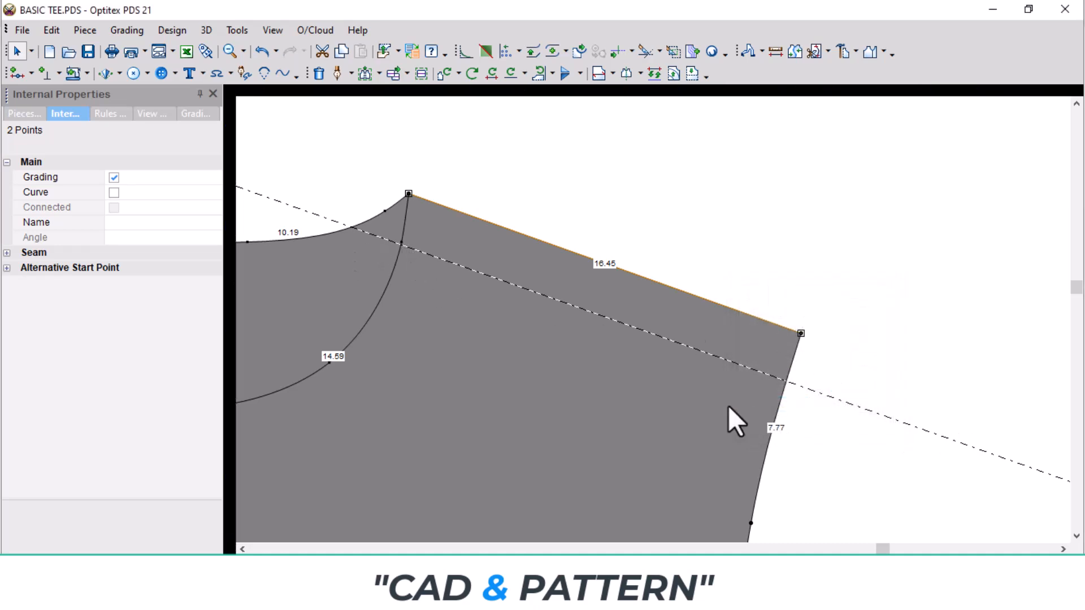
Step: Draft an internal line along the offset guide from the front neckline to the armhole, 1.99 below the shoulder tip
key(d)
scroll(605, 360, up, 2)
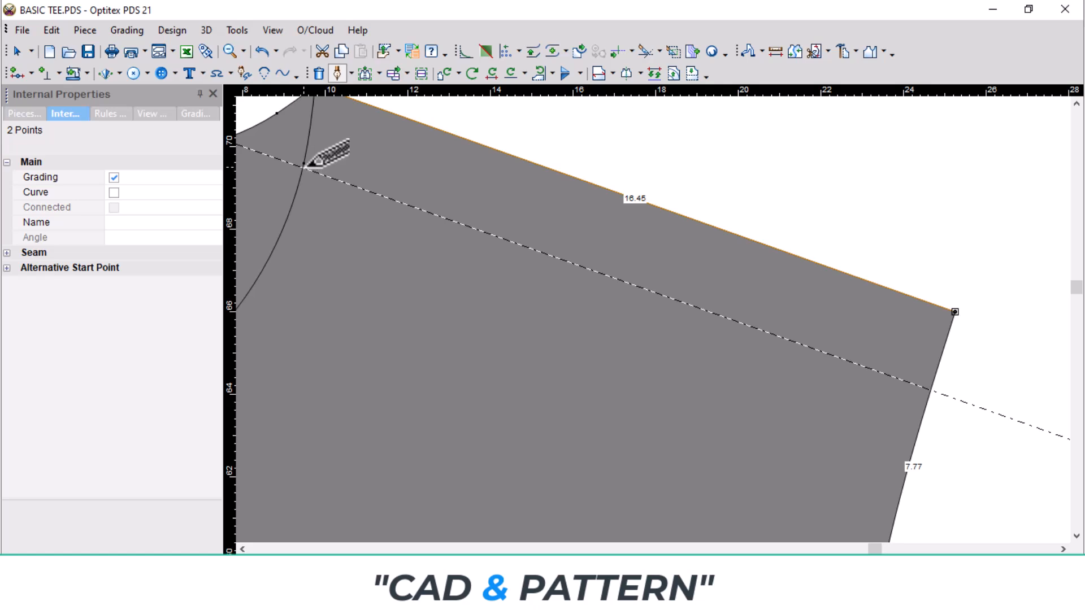
click(305, 168)
click(331, 392)
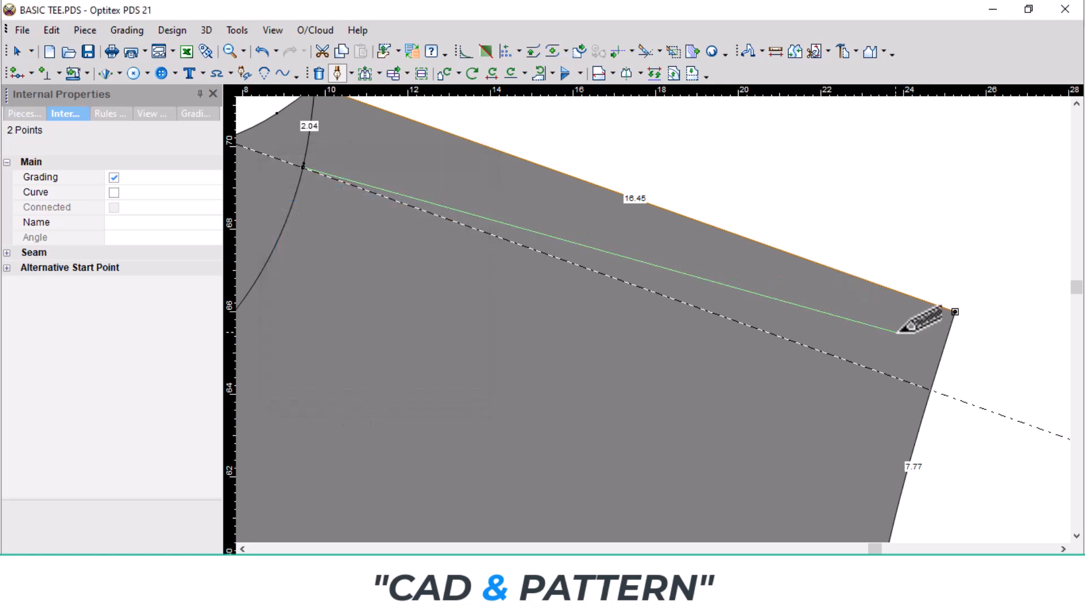
click(932, 390)
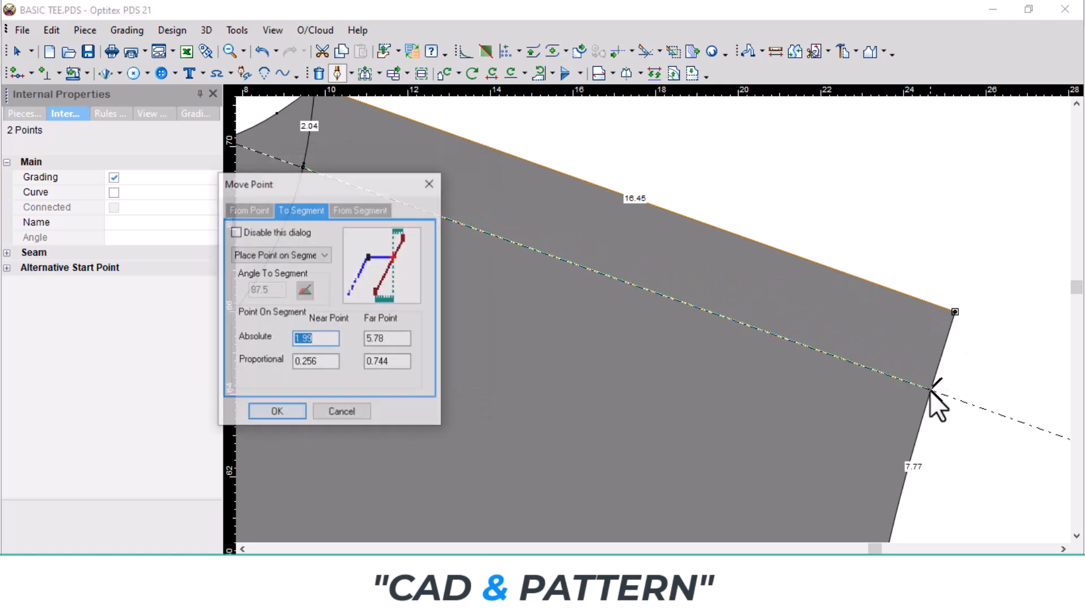
click(275, 413)
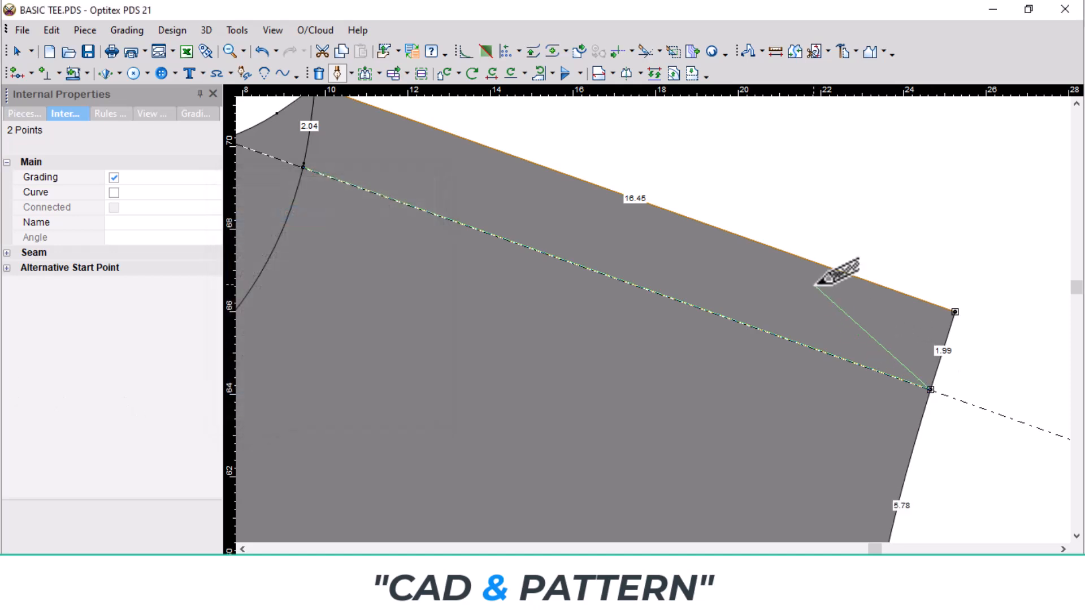
right_click(843, 212)
click(894, 219)
scroll(592, 319, down, 3)
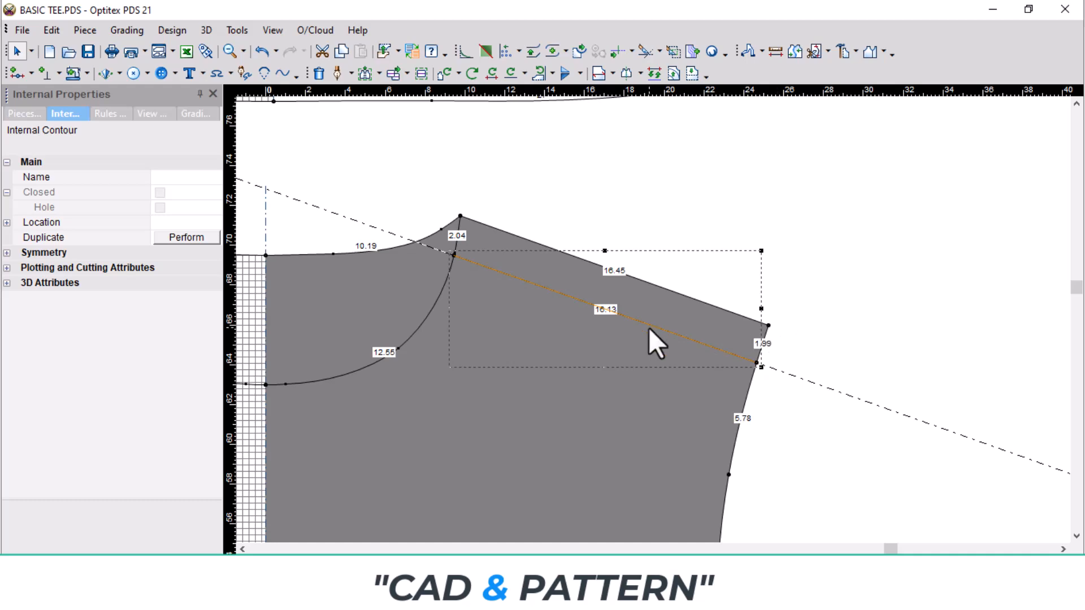
scroll(649, 328, down, 6)
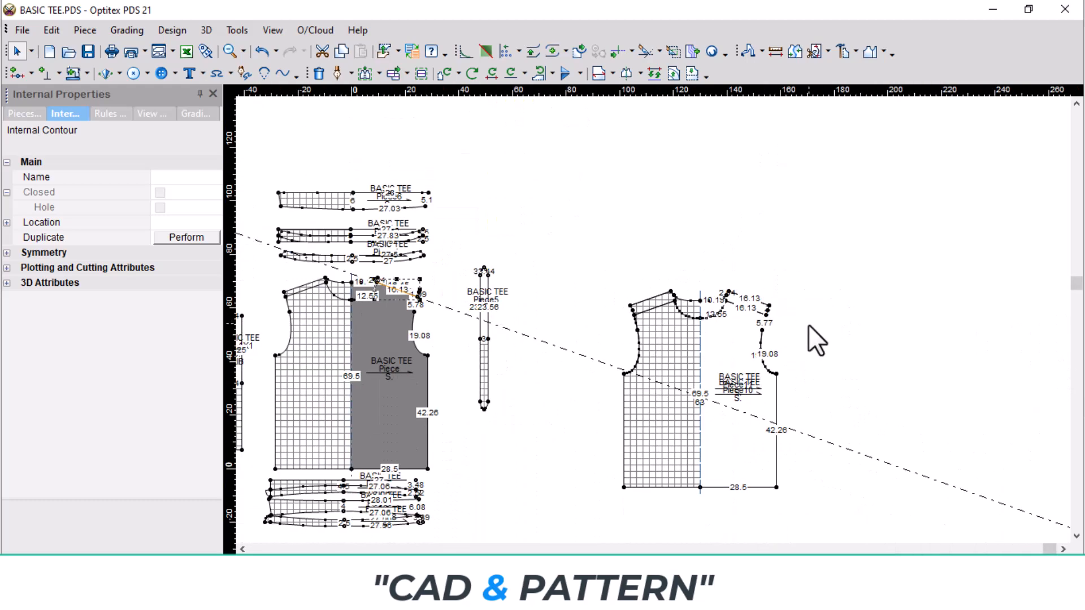
scroll(808, 325, up, 6)
scroll(484, 287, down, 6)
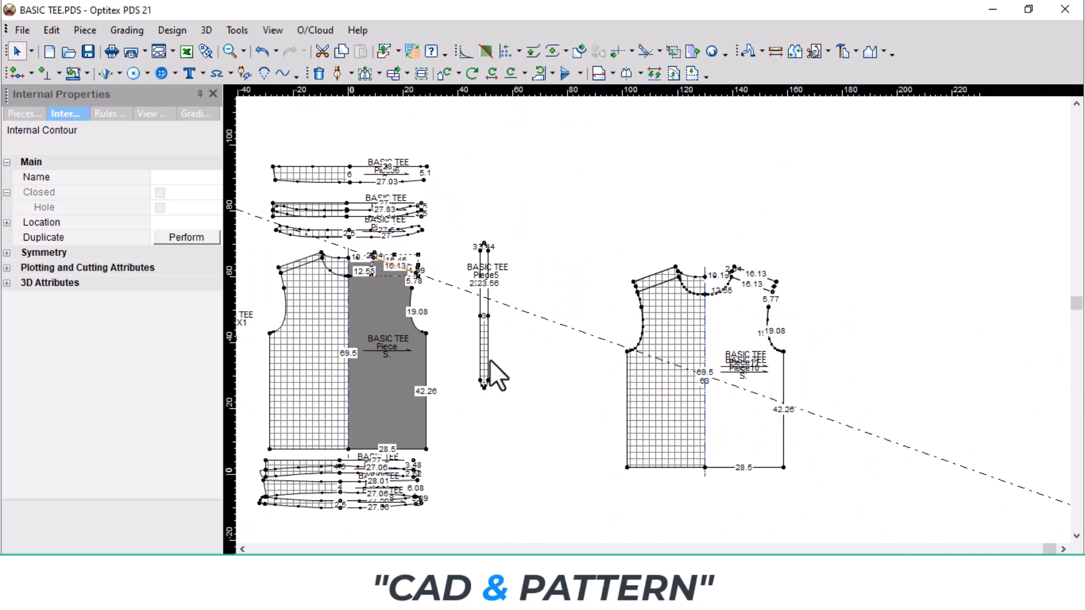
scroll(387, 270, up, 6)
scroll(666, 326, up, 2)
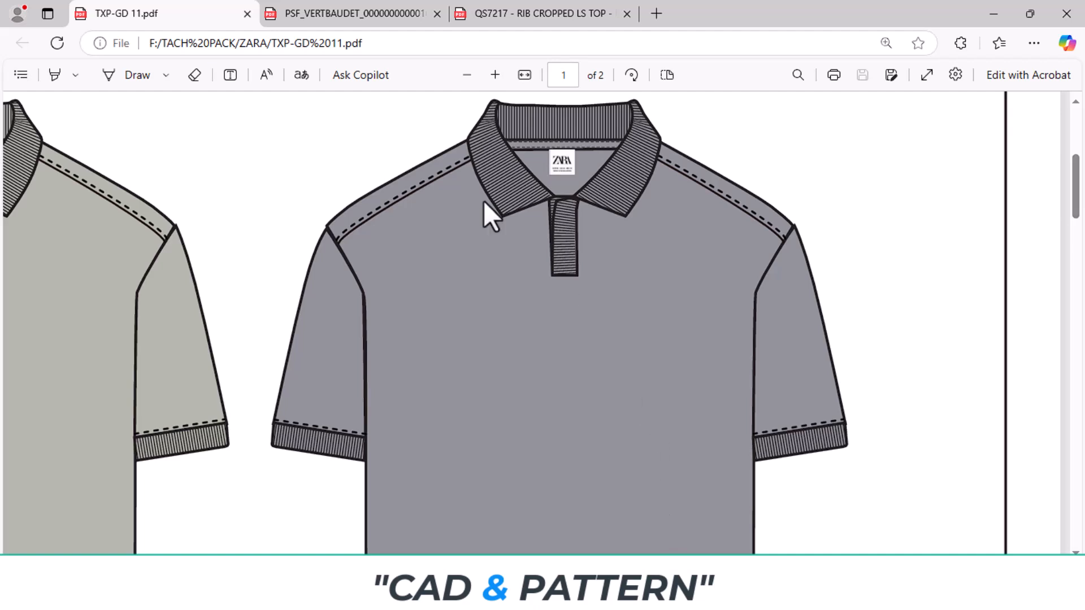
Step: Review the shoulder slant specification in the Vertbaudet tech pack and move on to the rib cropped top's tech pack
click(382, 12)
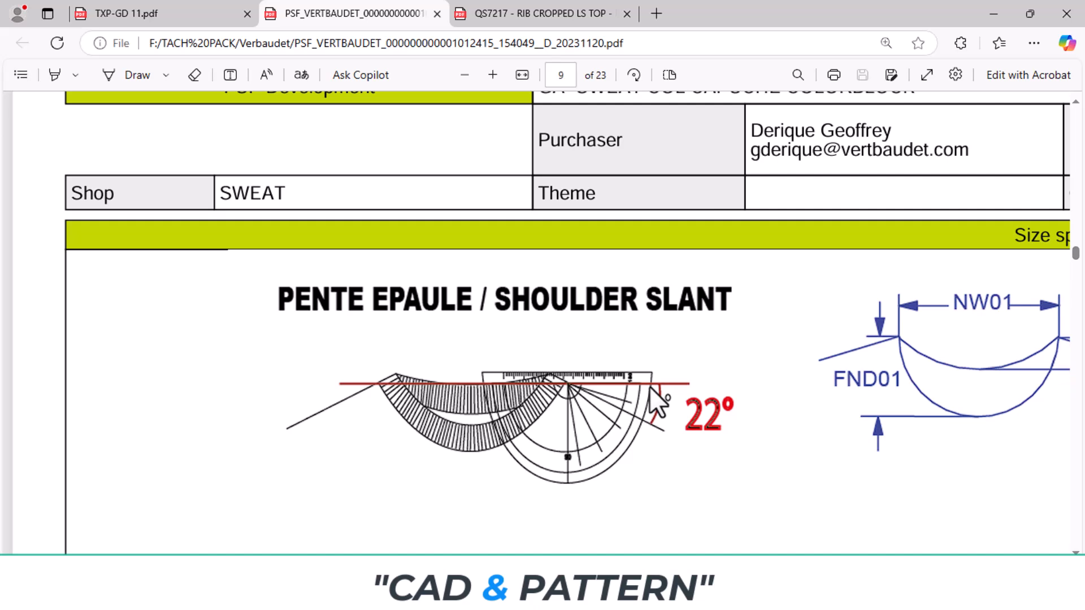
click(547, 7)
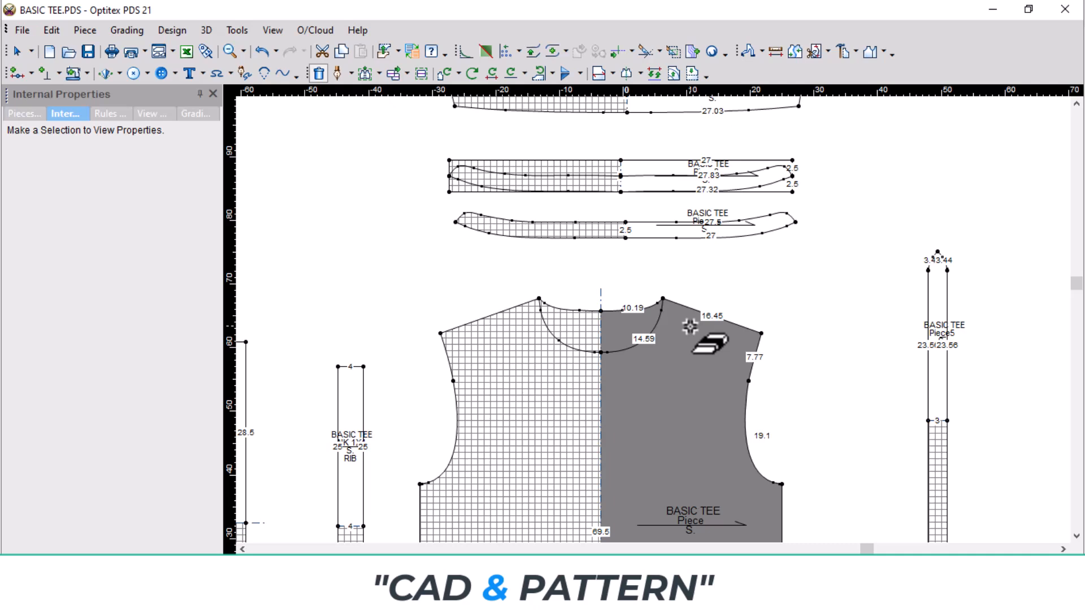
Step: Add a grading curve point on the front neckline at a distance of 2 from the shoulder neck point
scroll(666, 302, up, 3)
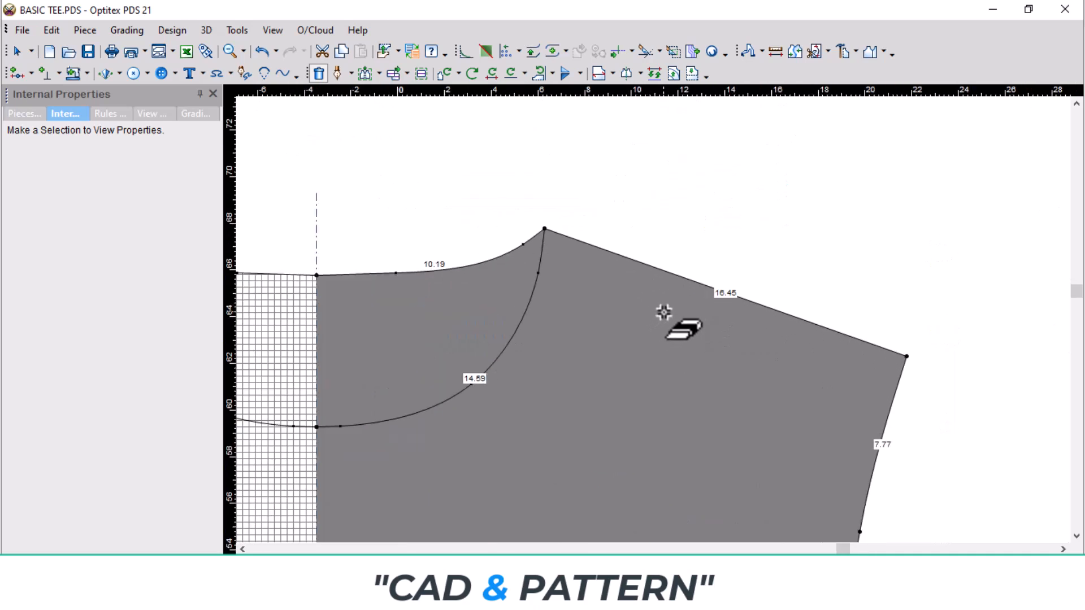
scroll(664, 312, up, 2)
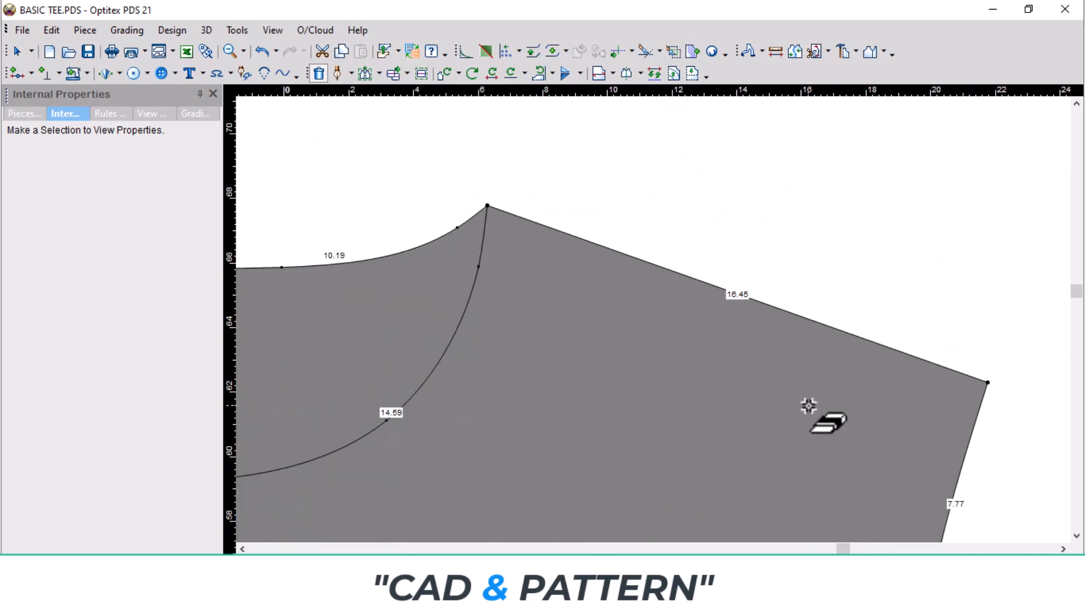
key(o)
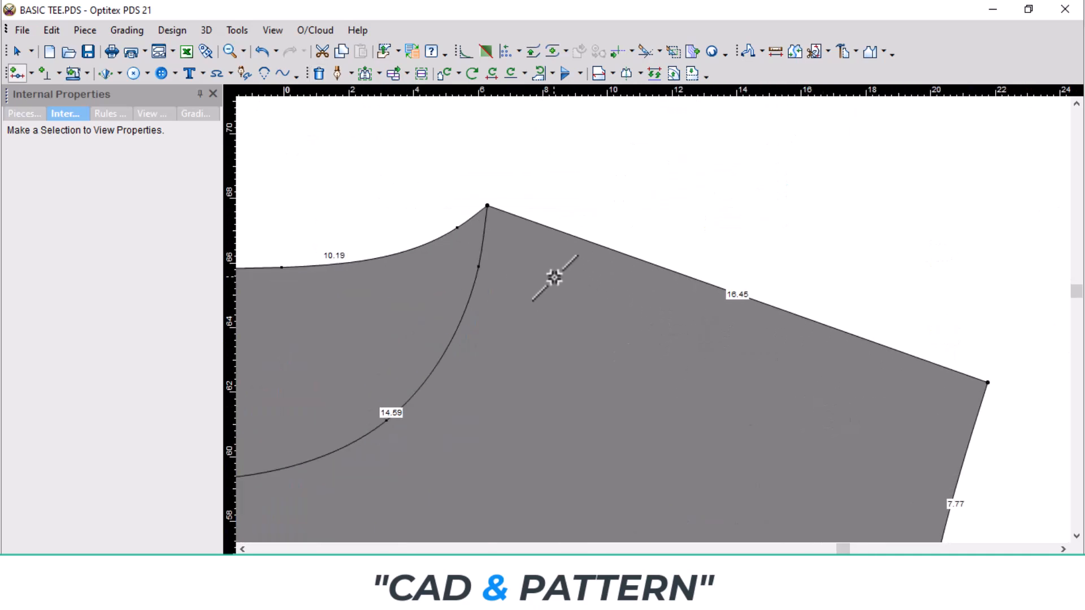
click(485, 233)
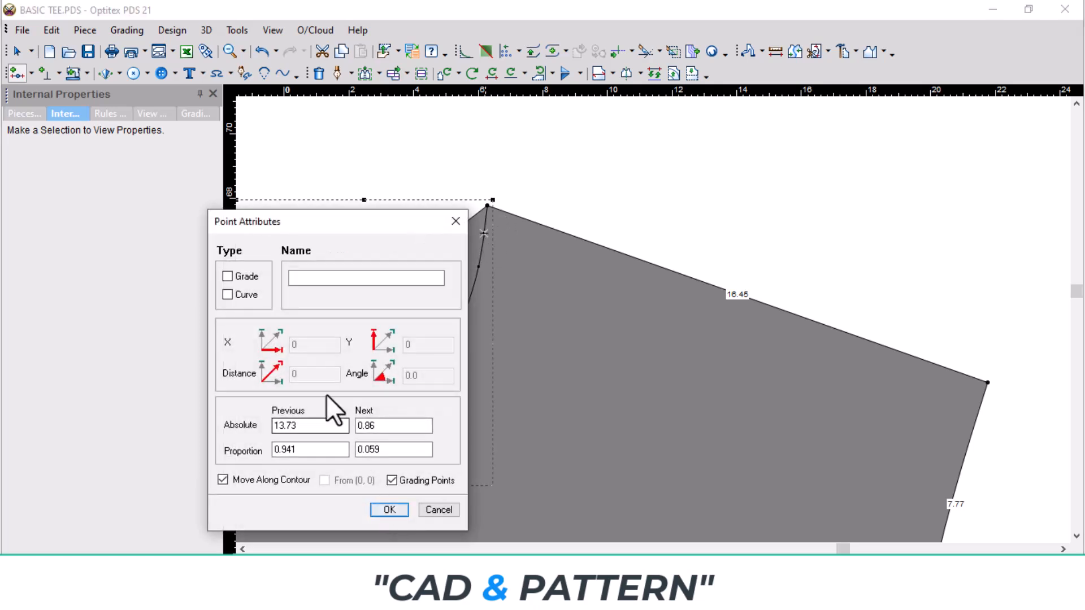
click(228, 295)
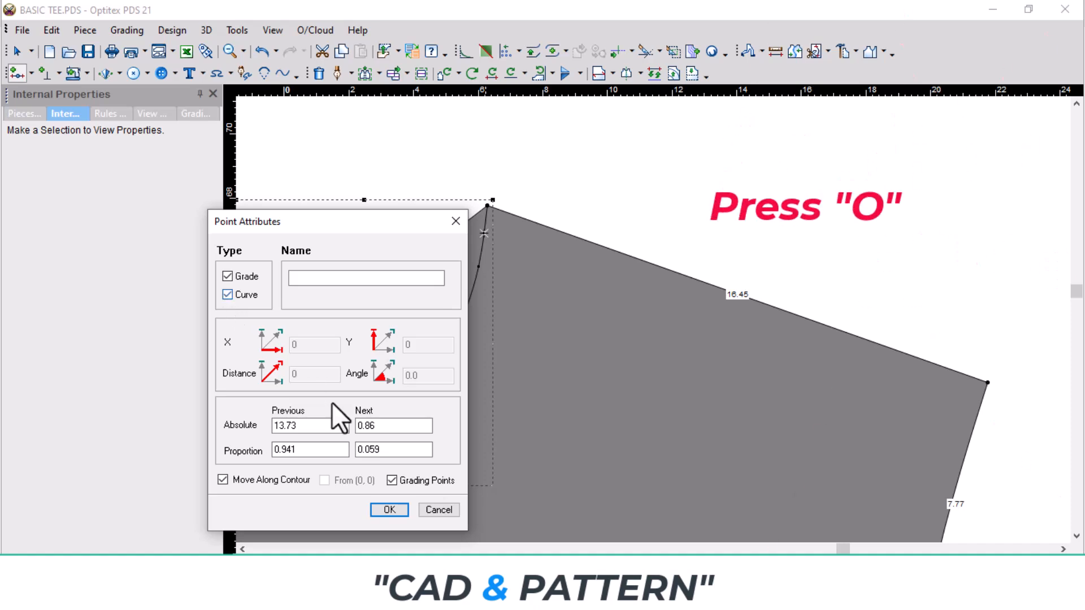
drag(396, 427, 356, 427)
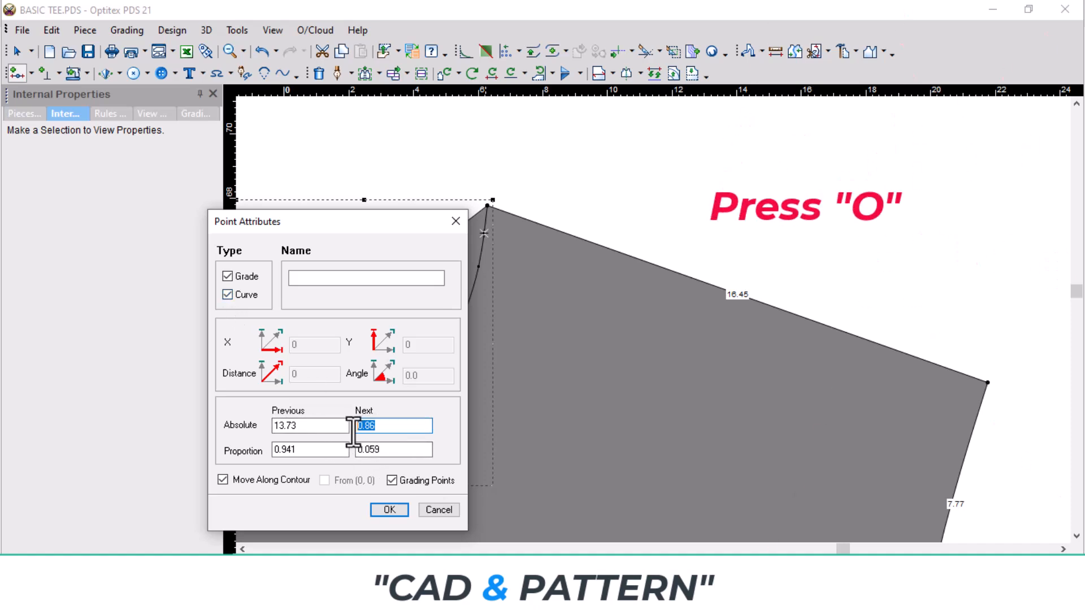
text(2)
key(Return)
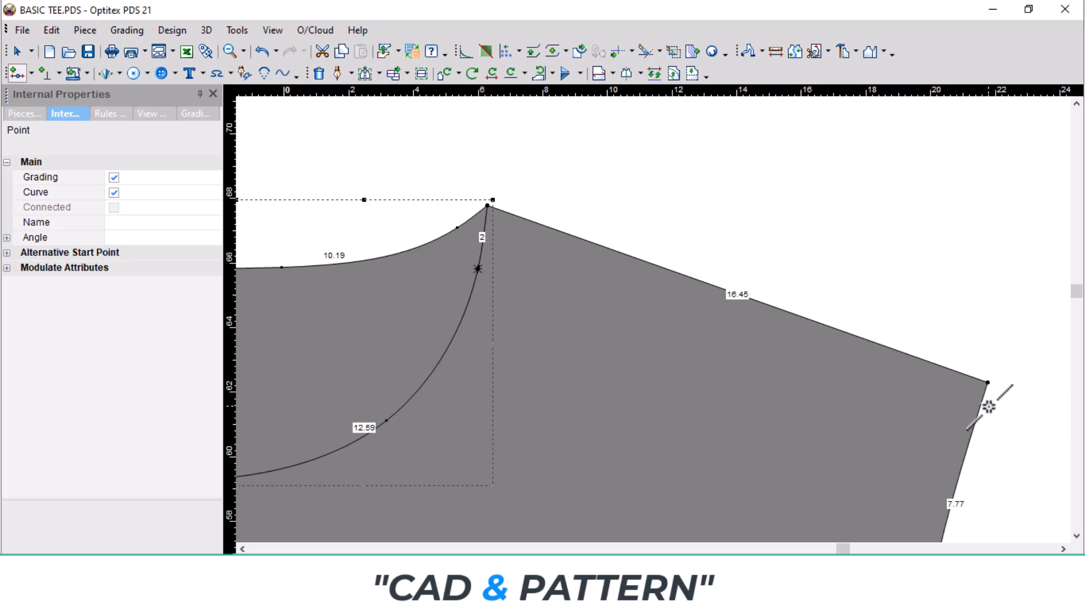
Step: Add a grading curve point on the armhole at a distance of 2 from the shoulder tip
scroll(978, 423, up, 2)
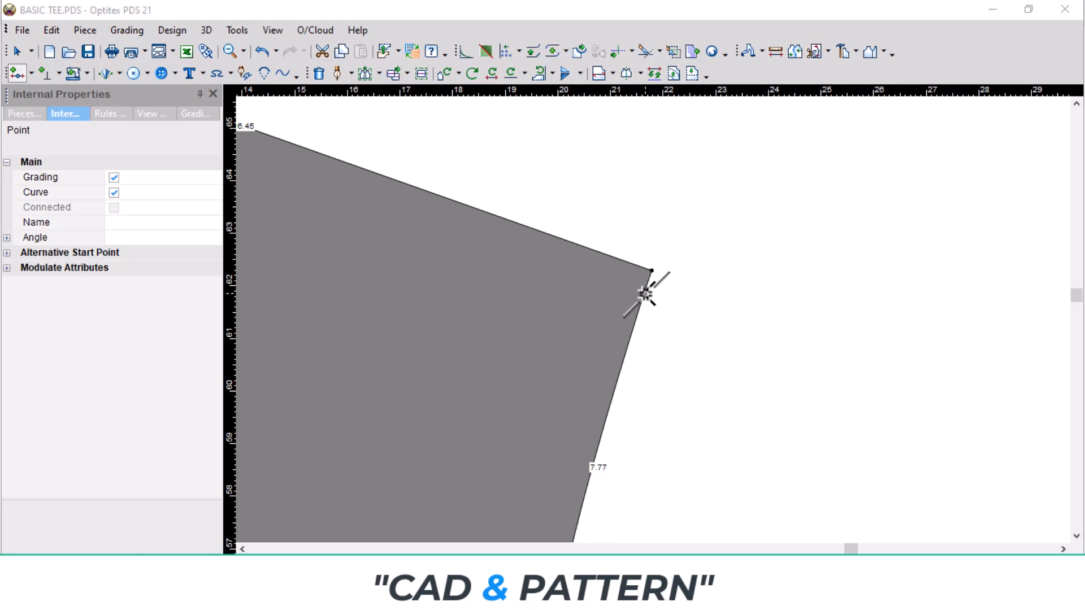
click(644, 294)
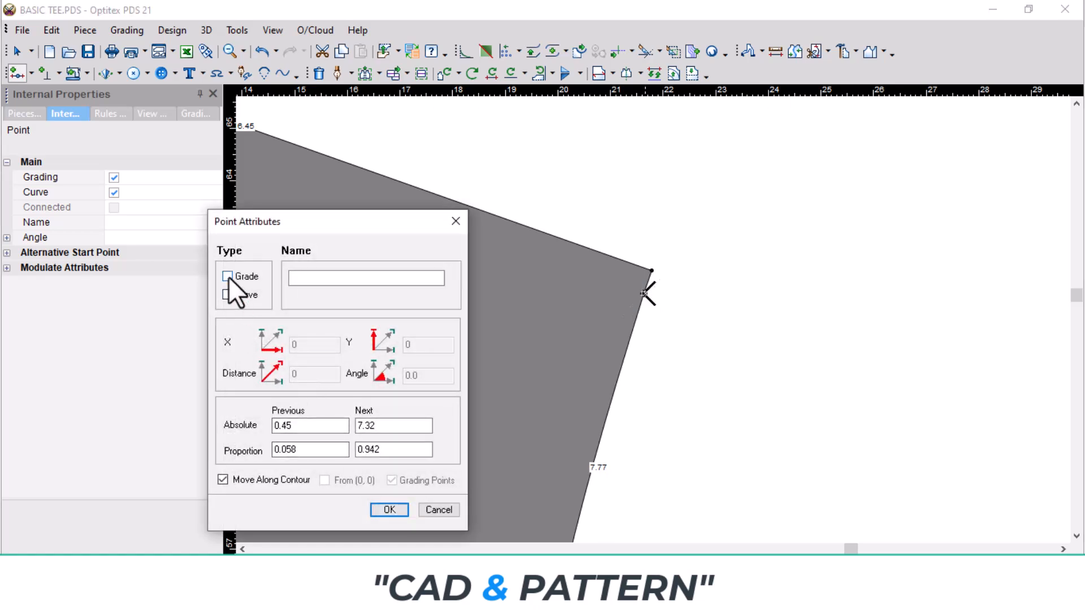
click(226, 292)
drag(334, 426, 243, 431)
text(2)
key(Return)
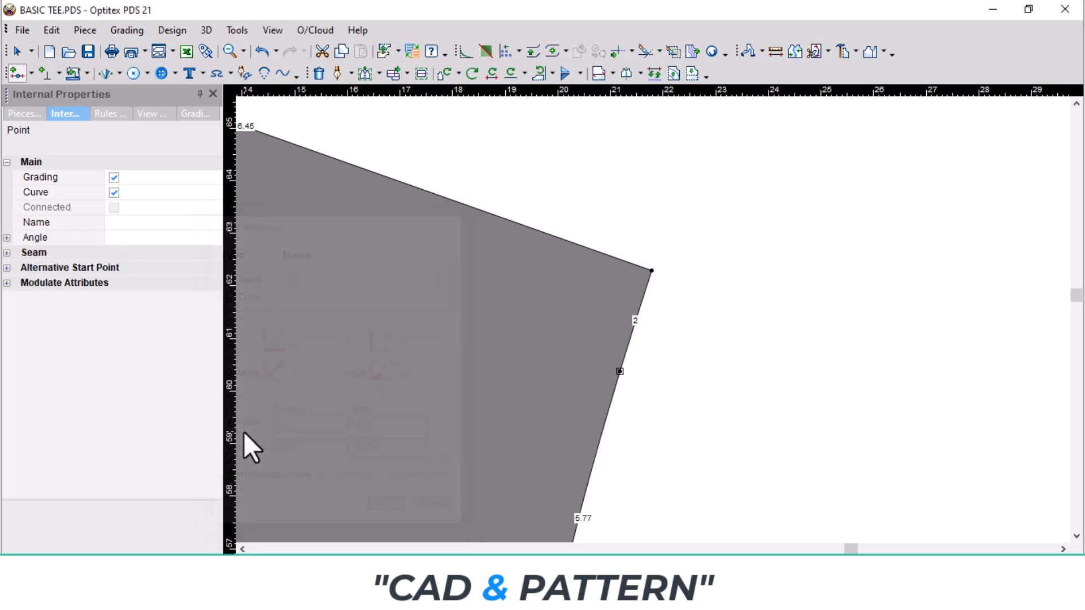
scroll(656, 298, down, 2)
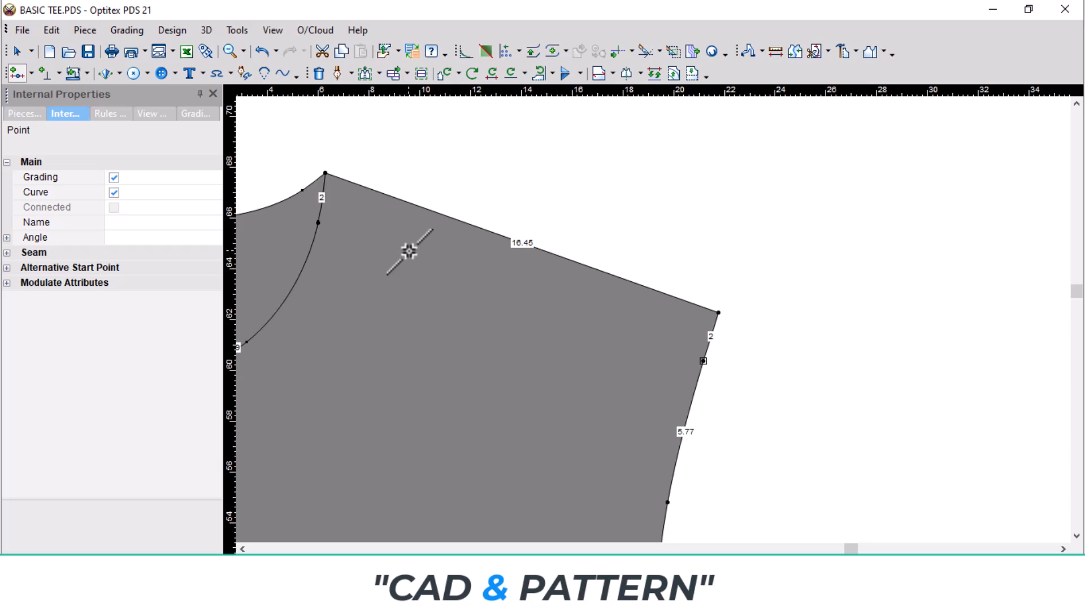
Step: Mirror the body piece across the shoulder seam, using the neck point and shoulder tip as the symmetry line
scroll(649, 315, down, 1)
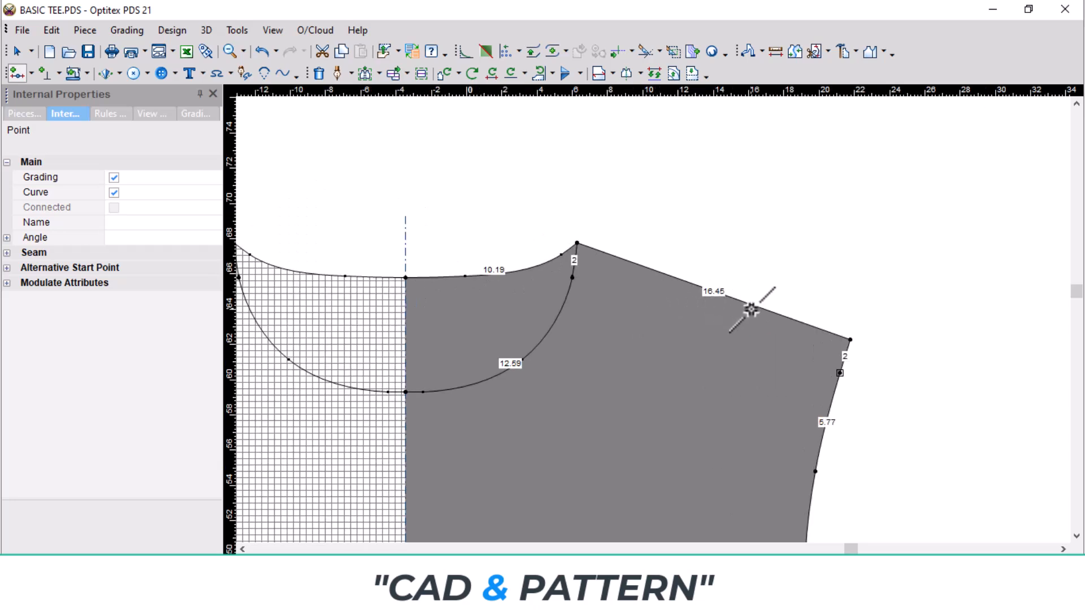
click(578, 243)
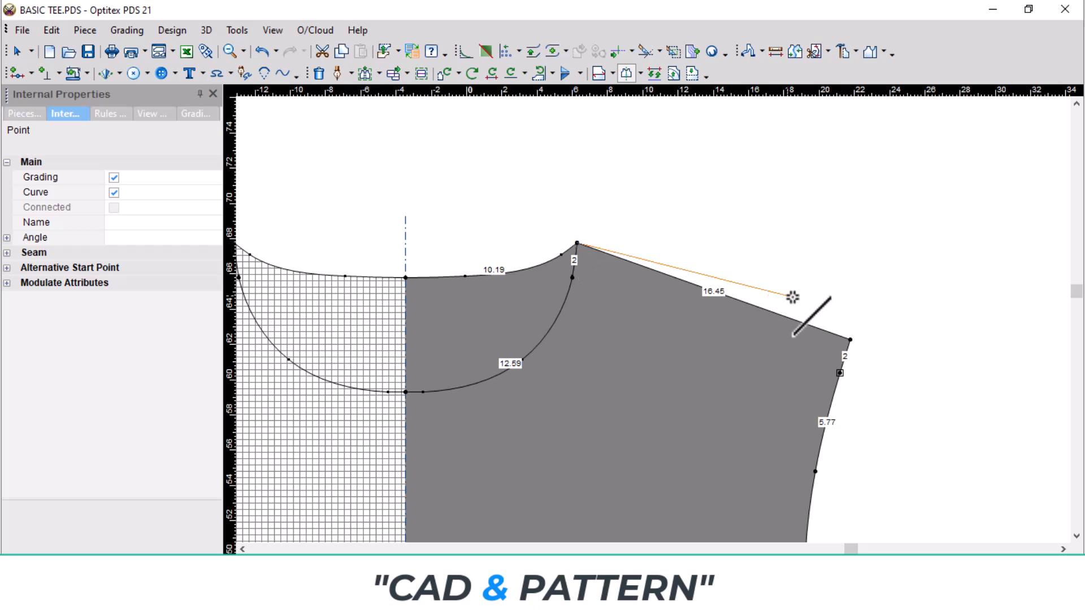
click(849, 340)
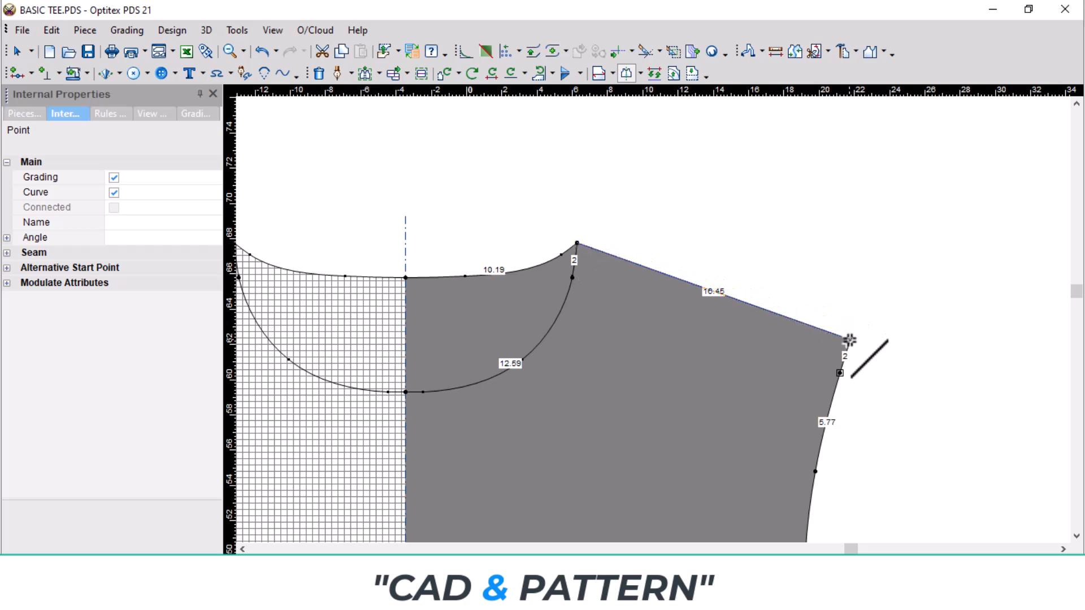
click(585, 331)
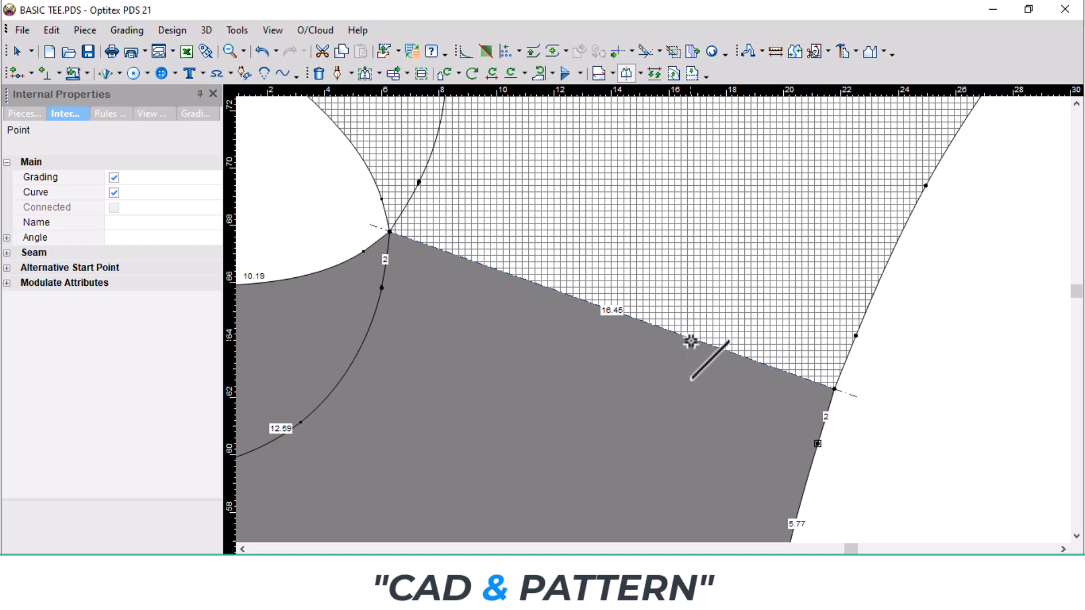
click(379, 288)
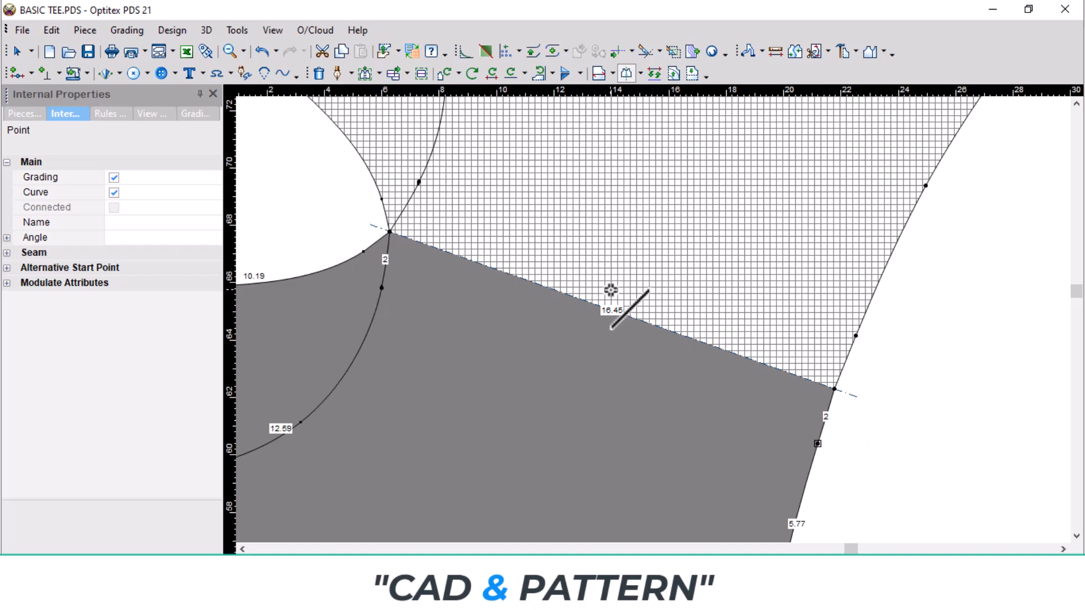
click(337, 73)
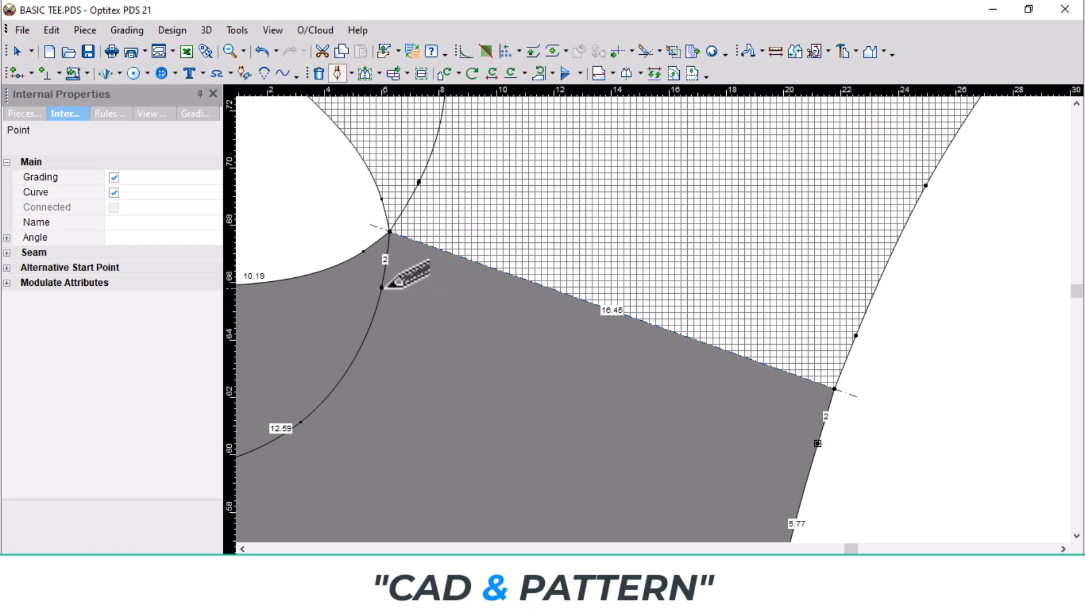
click(382, 287)
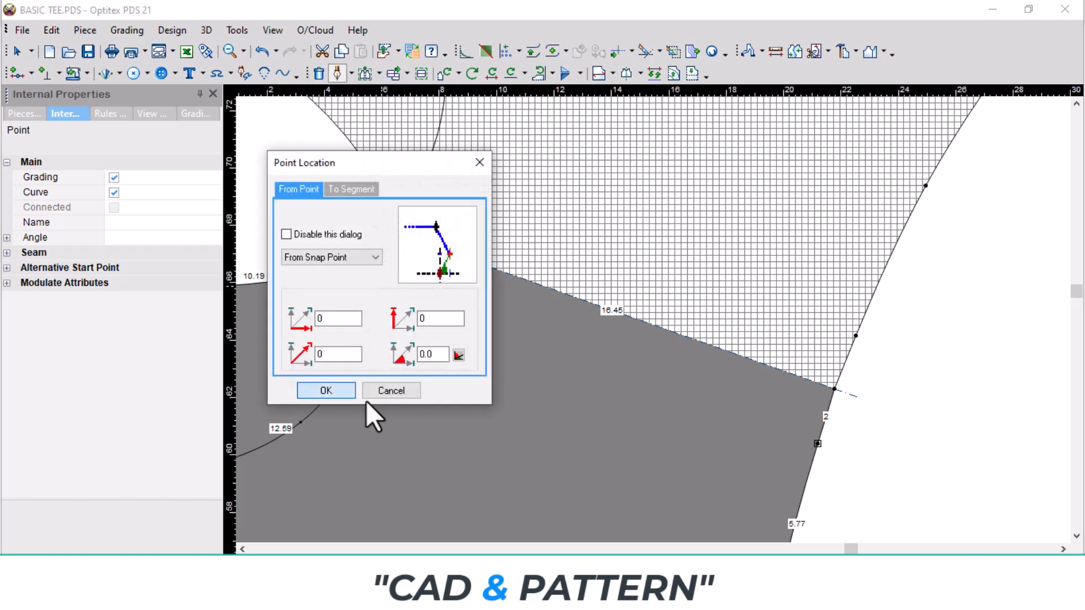
click(314, 390)
scroll(563, 276, up, 5)
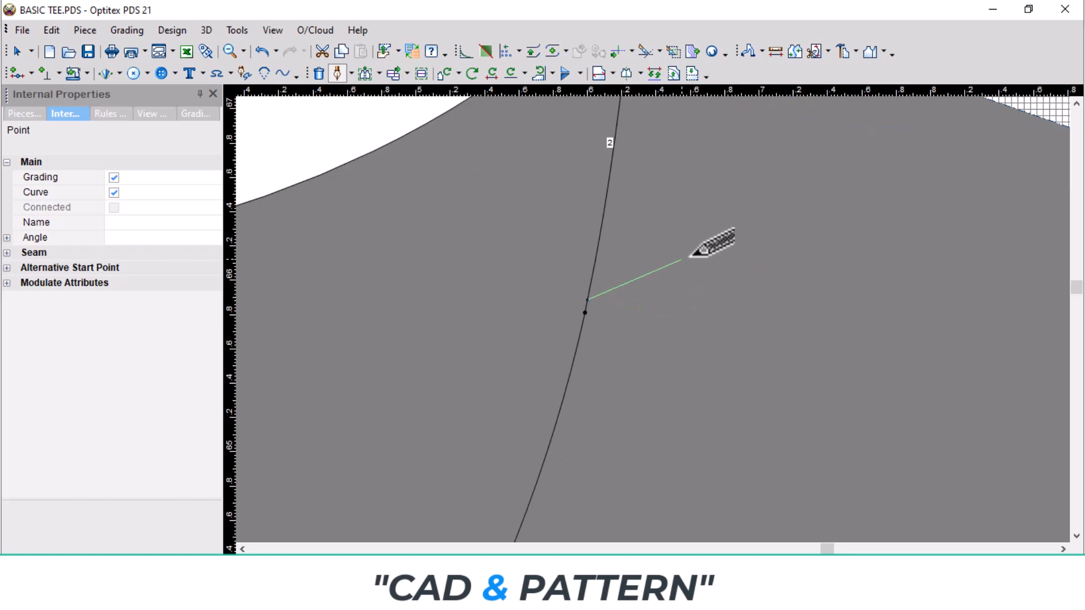
right_click(741, 287)
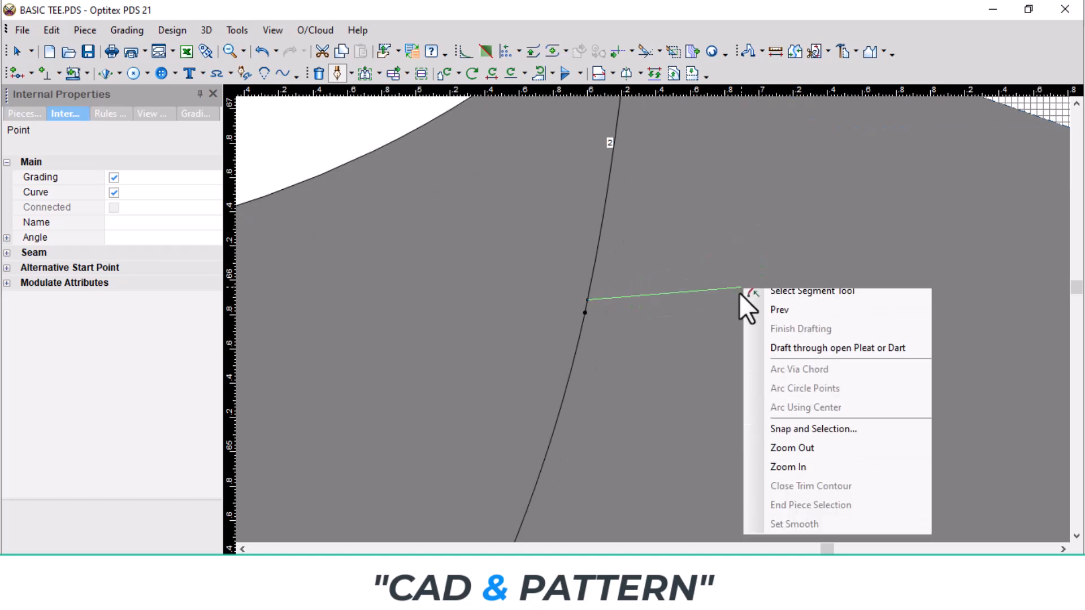
click(742, 293)
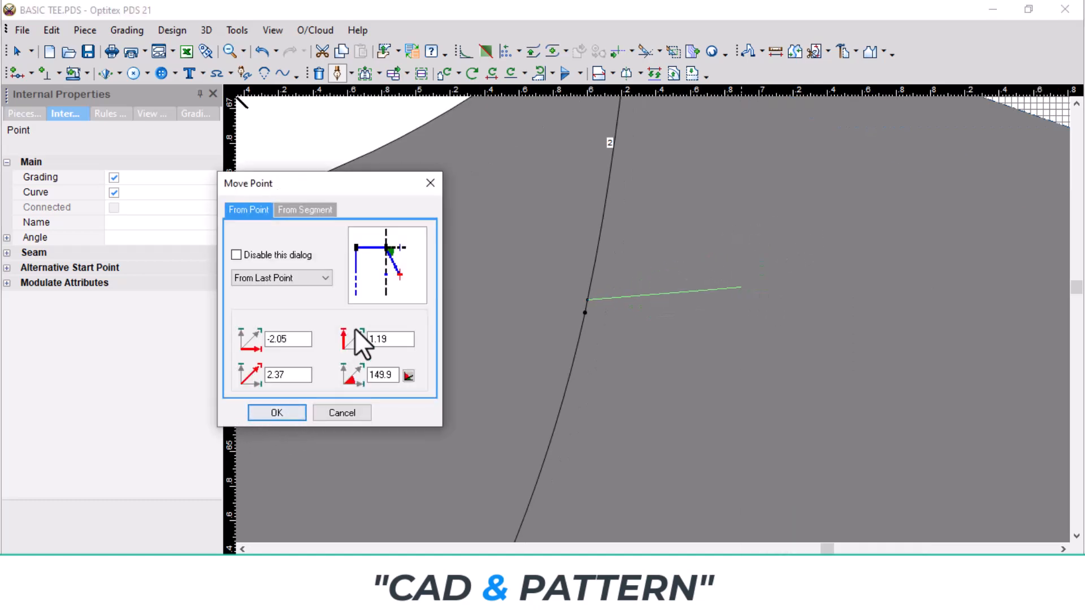
click(285, 412)
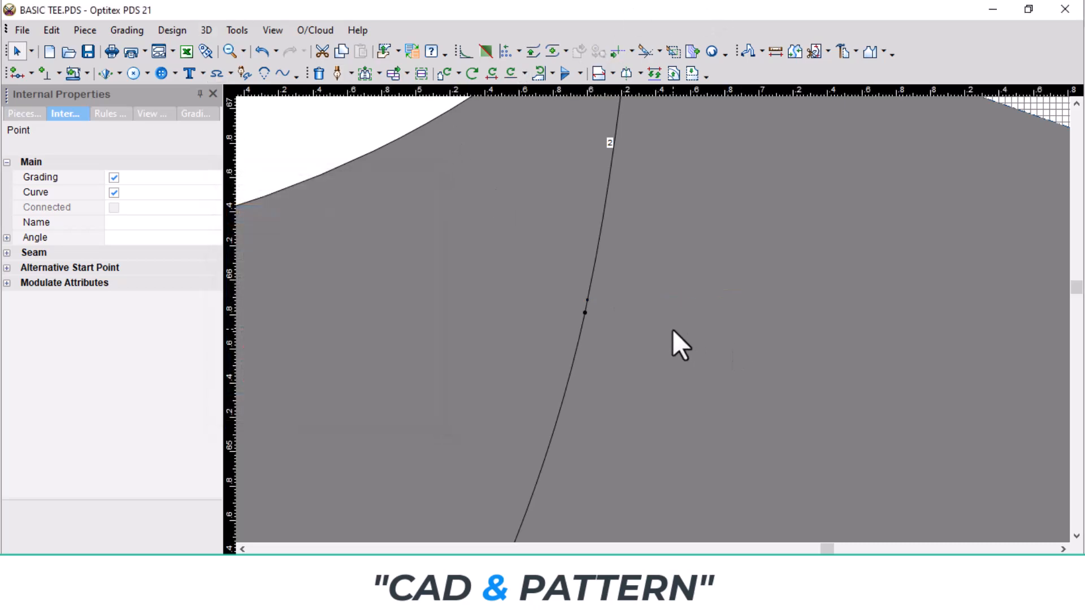
Step: Draw an internal line from the 2 cm point on the front neckline to the mirrored armhole point above the shoulder tip
key(d)
click(586, 312)
key(Return)
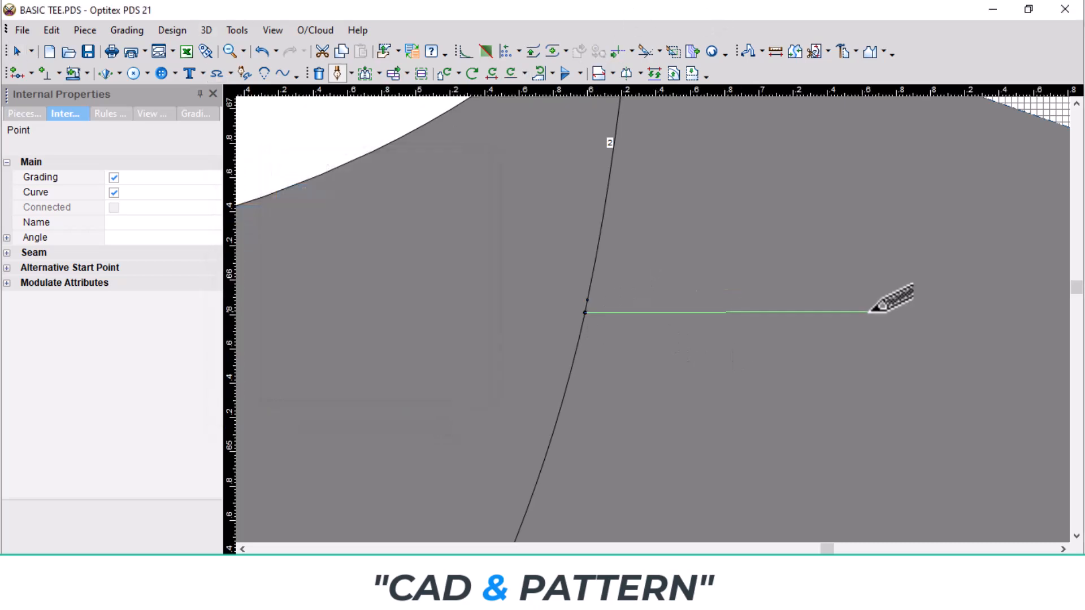
scroll(868, 312, down, 4)
scroll(1005, 403, down, 1)
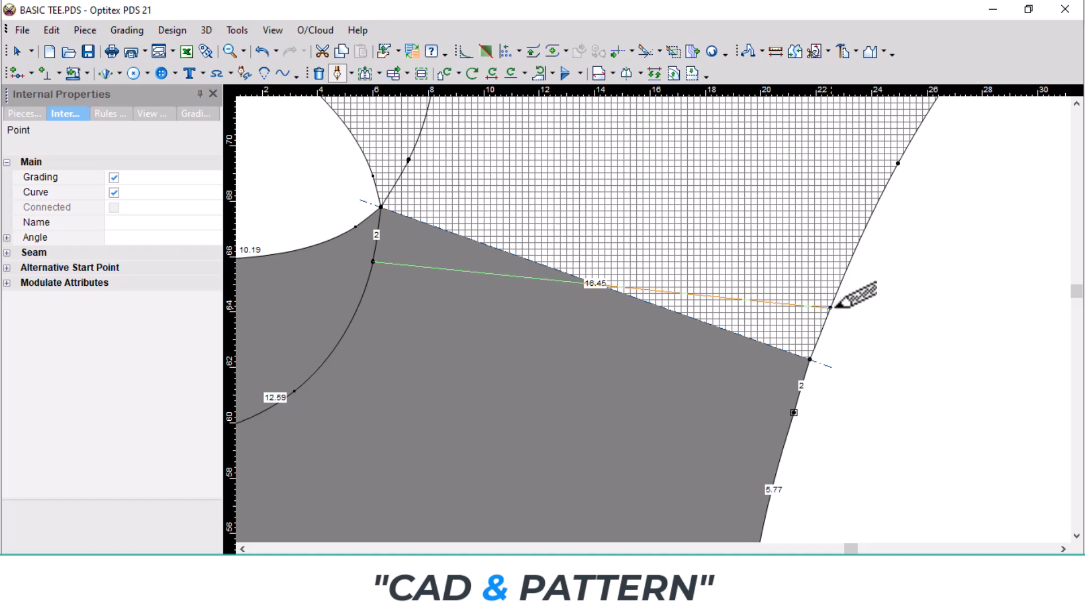
click(830, 307)
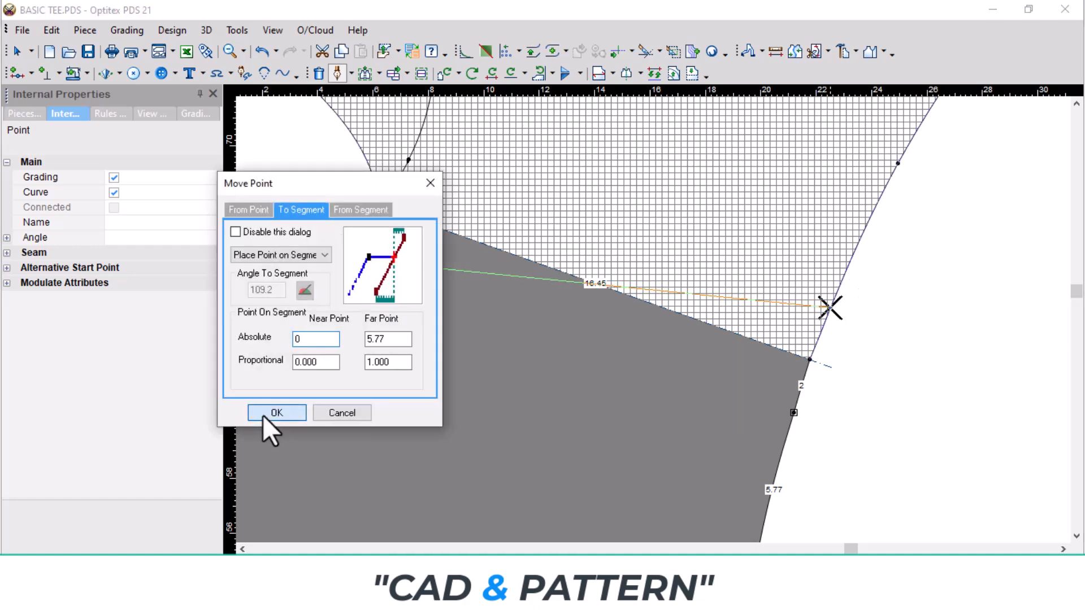
click(262, 415)
right_click(1008, 348)
click(964, 303)
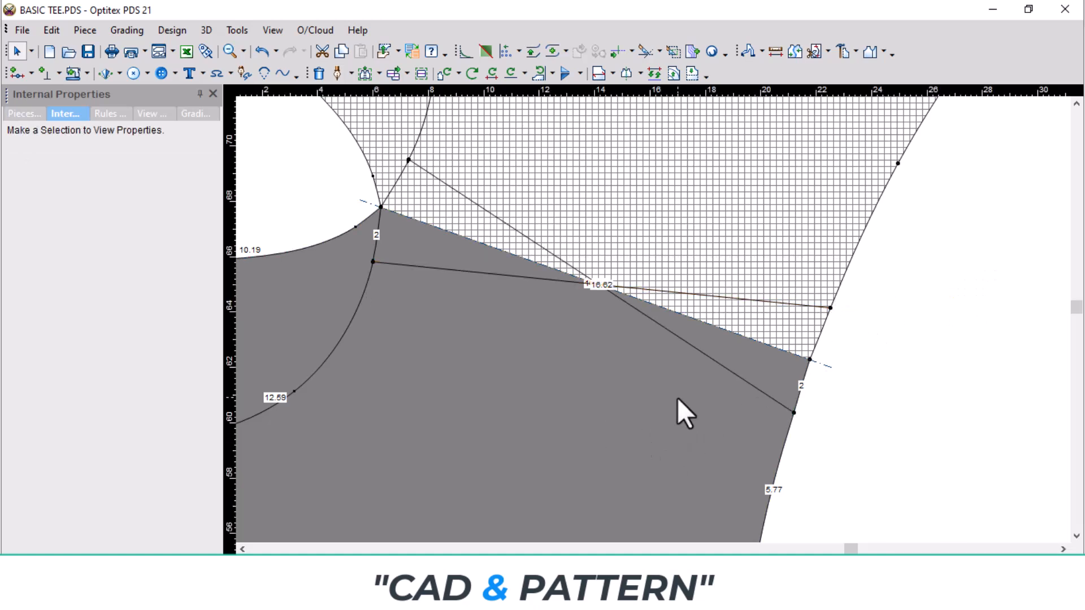
Step: Build a new front piece from the centre front, front neckline, shifted shoulder line, armhole, side seam and hem contours
scroll(677, 397, down, 3)
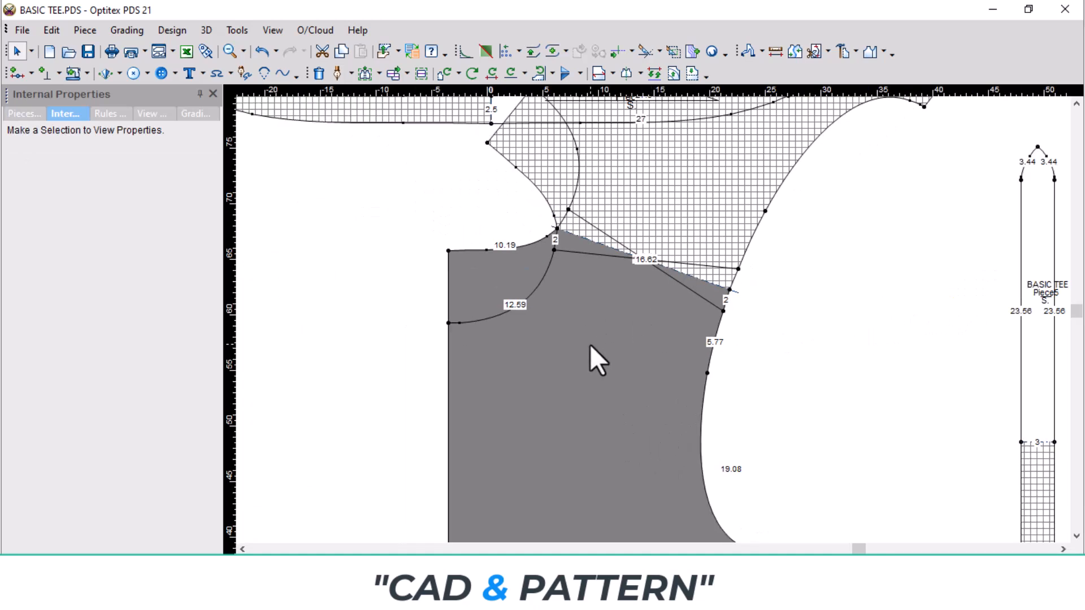
scroll(650, 312, up, 3)
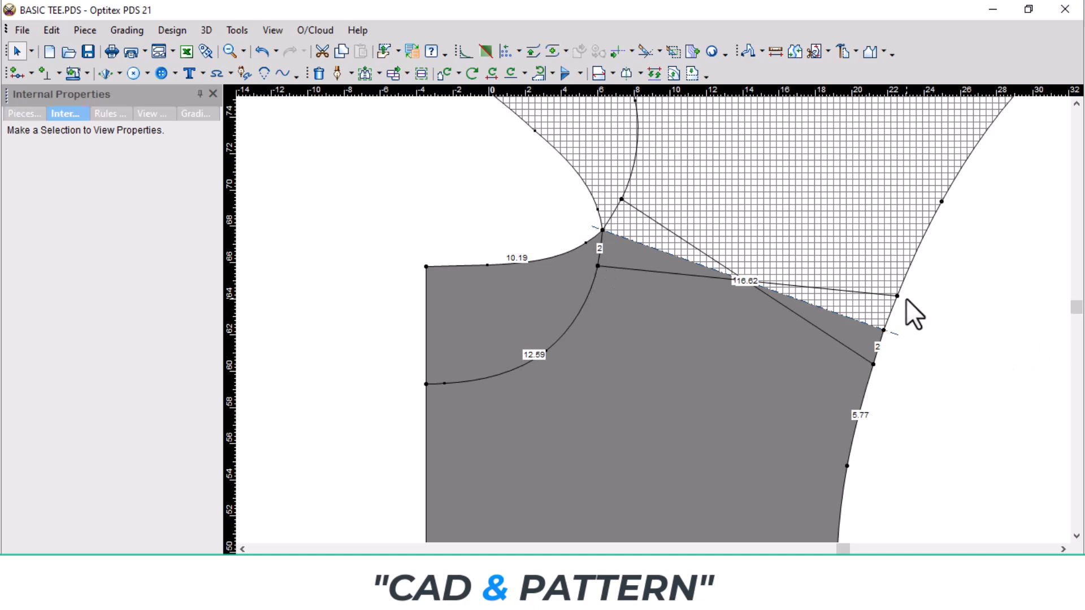
key(b)
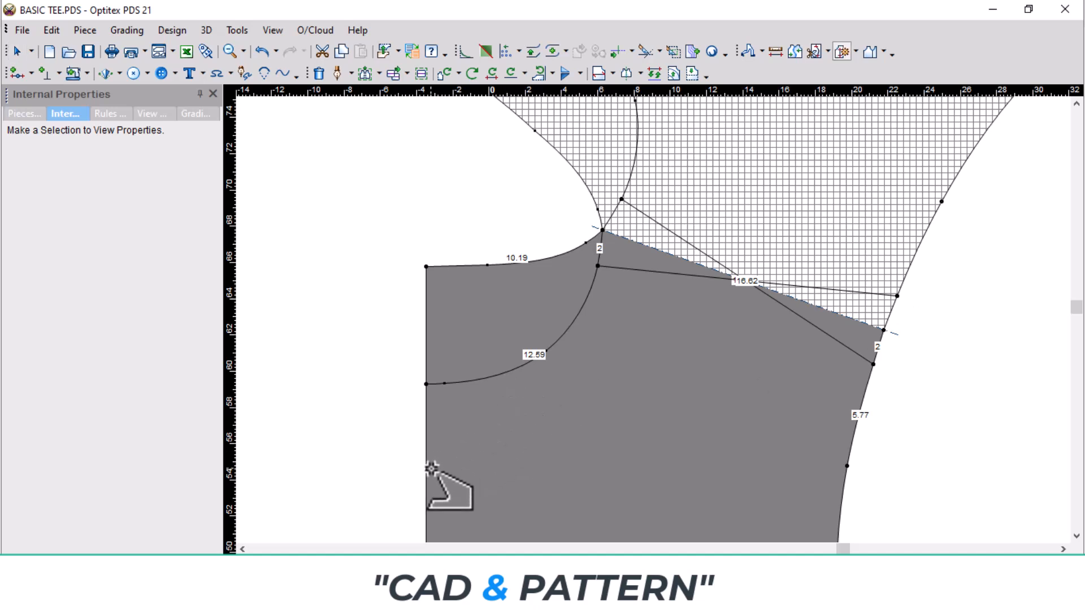
click(428, 482)
click(495, 376)
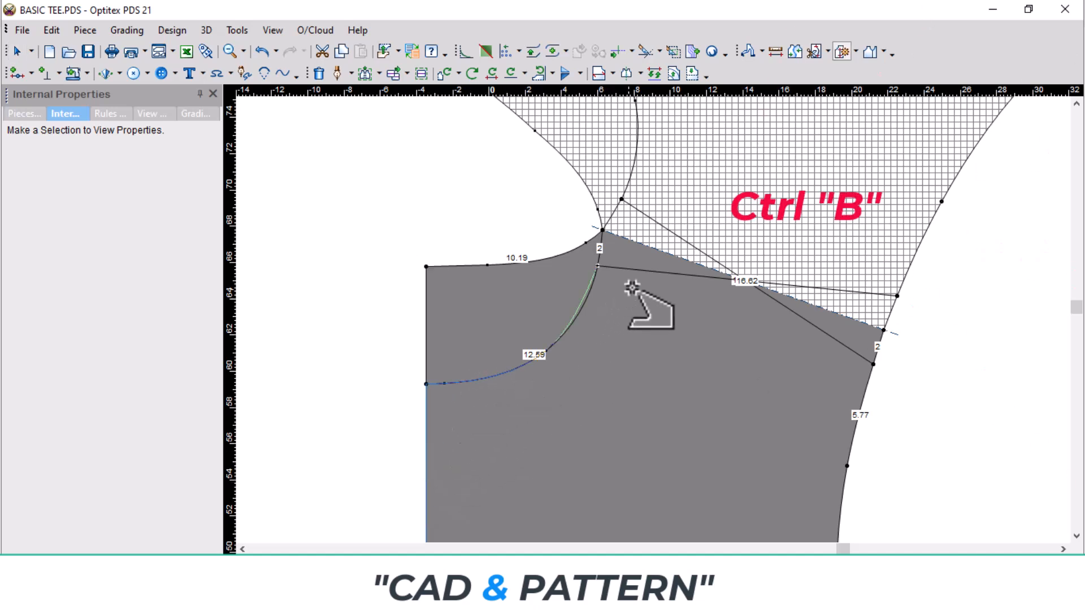
click(656, 273)
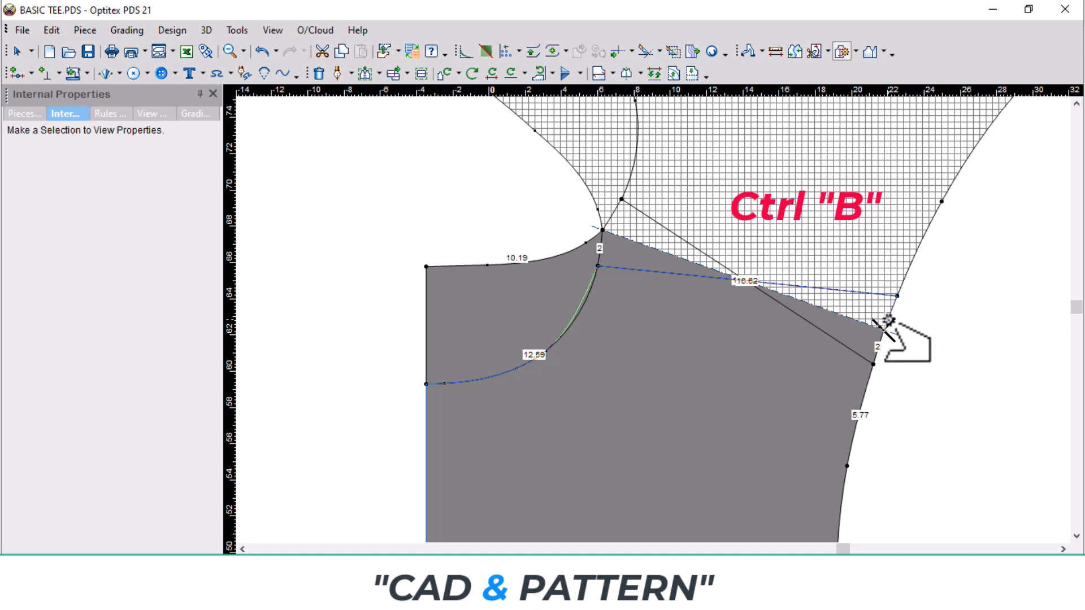
click(879, 346)
scroll(859, 424, down, 2)
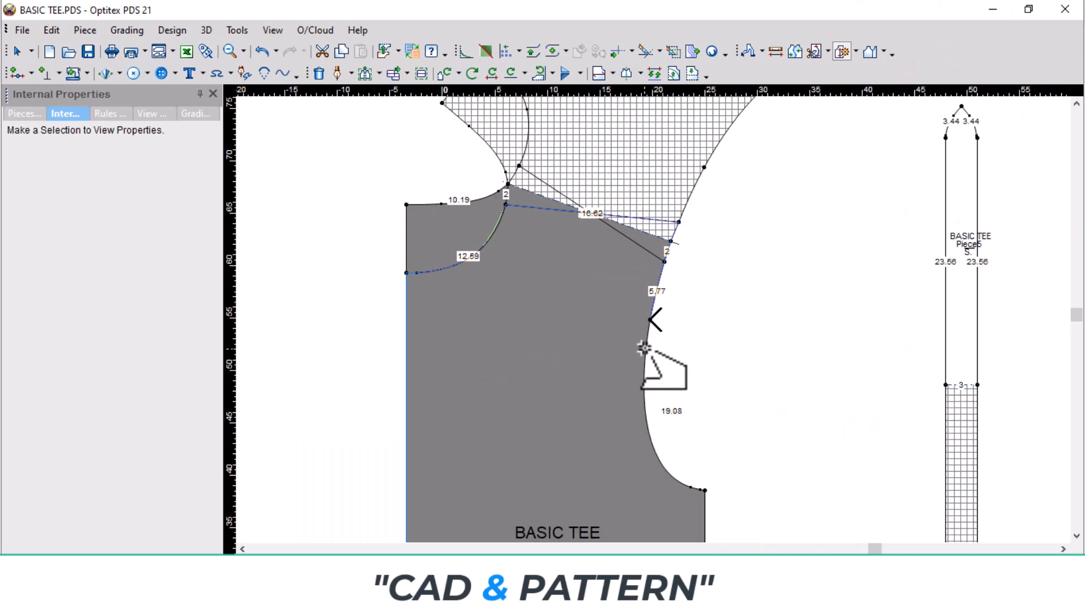
click(644, 359)
scroll(743, 530, down, 3)
click(632, 340)
scroll(631, 340, down, 2)
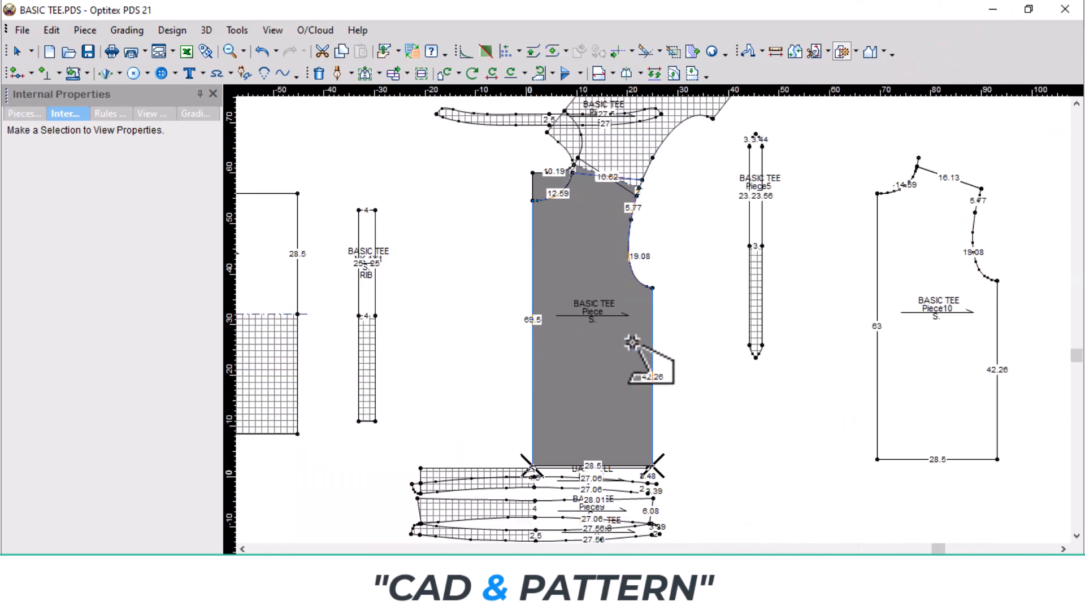
click(637, 462)
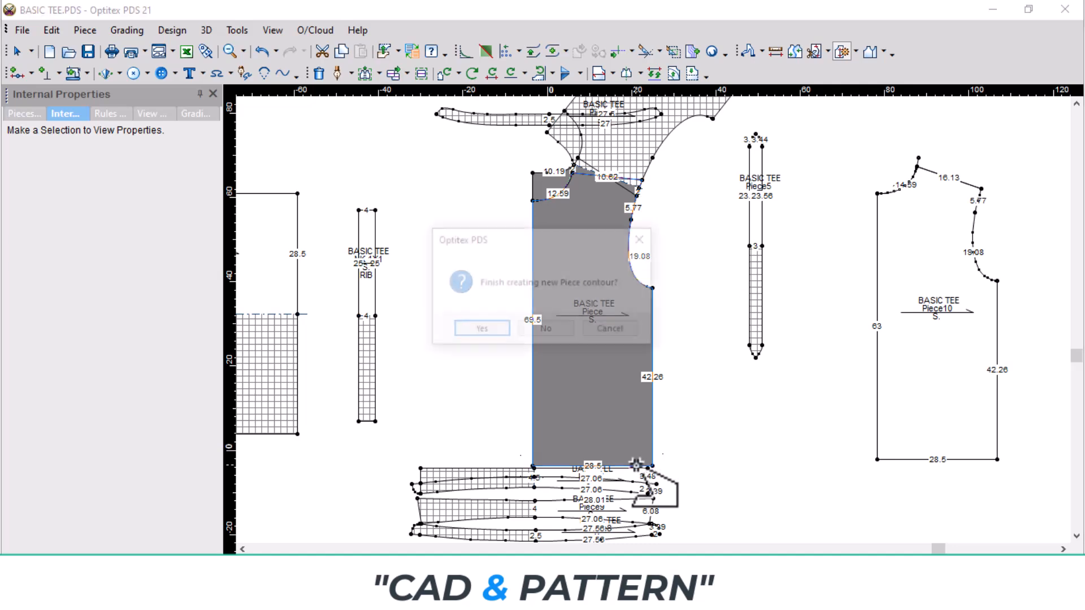
click(479, 329)
Step: Move the new front piece's neckline curve point so the curve matches the original front neckline
scroll(656, 294, up, 5)
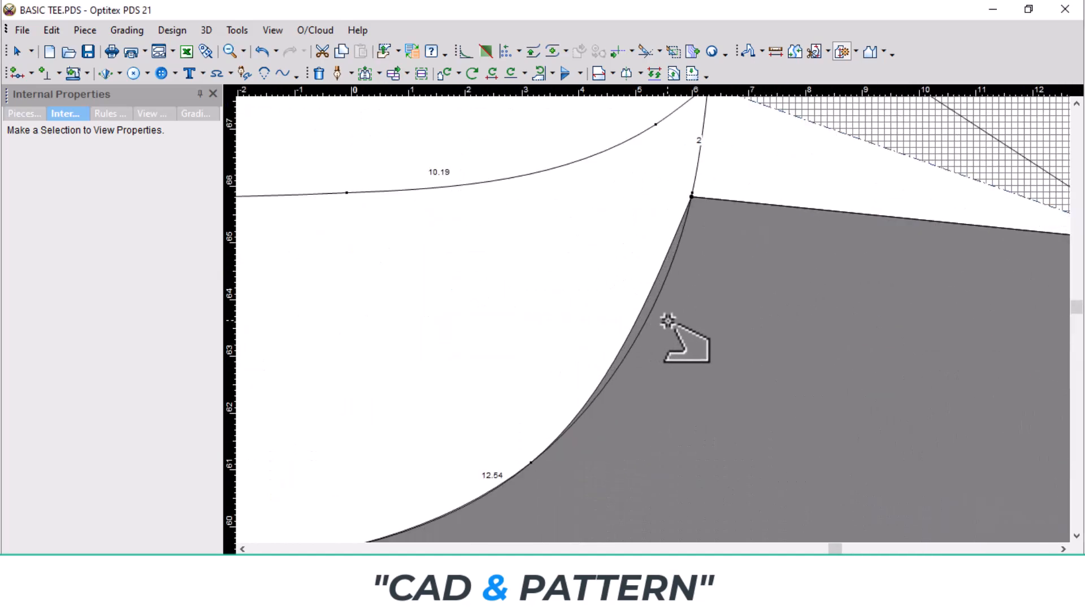
key(c)
scroll(667, 318, up, 2)
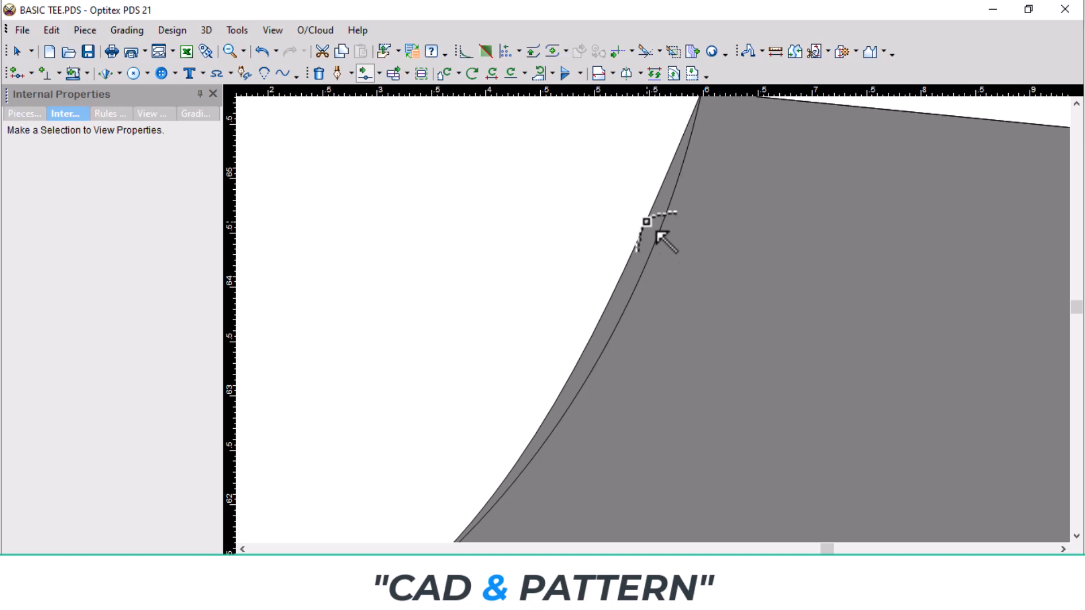
click(646, 221)
click(684, 204)
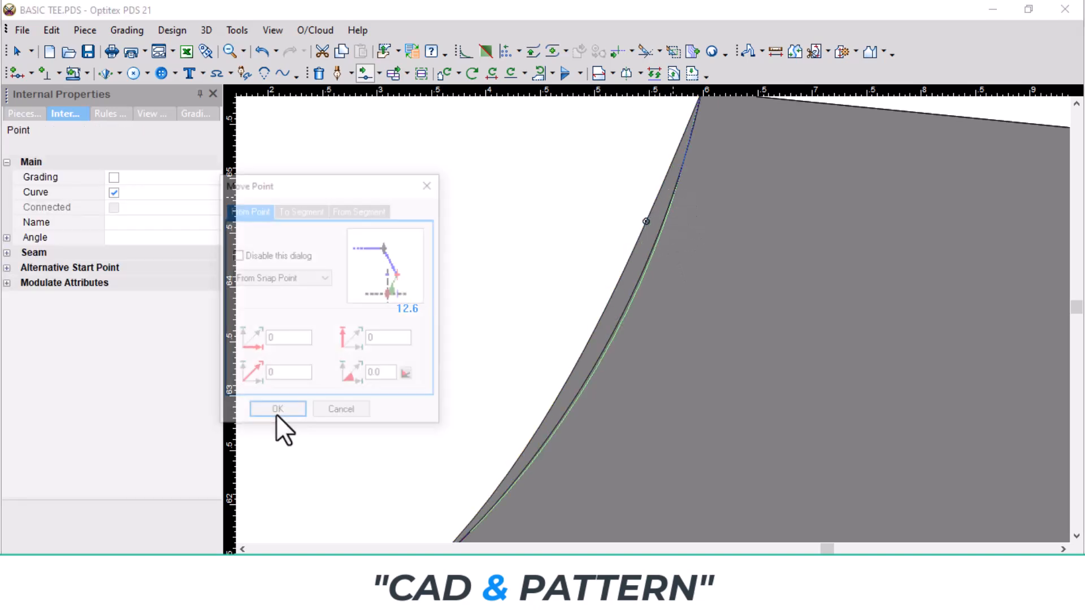
click(284, 416)
Step: Move the new front piece off the base pattern to an empty part of the work area
scroll(648, 358, down, 4)
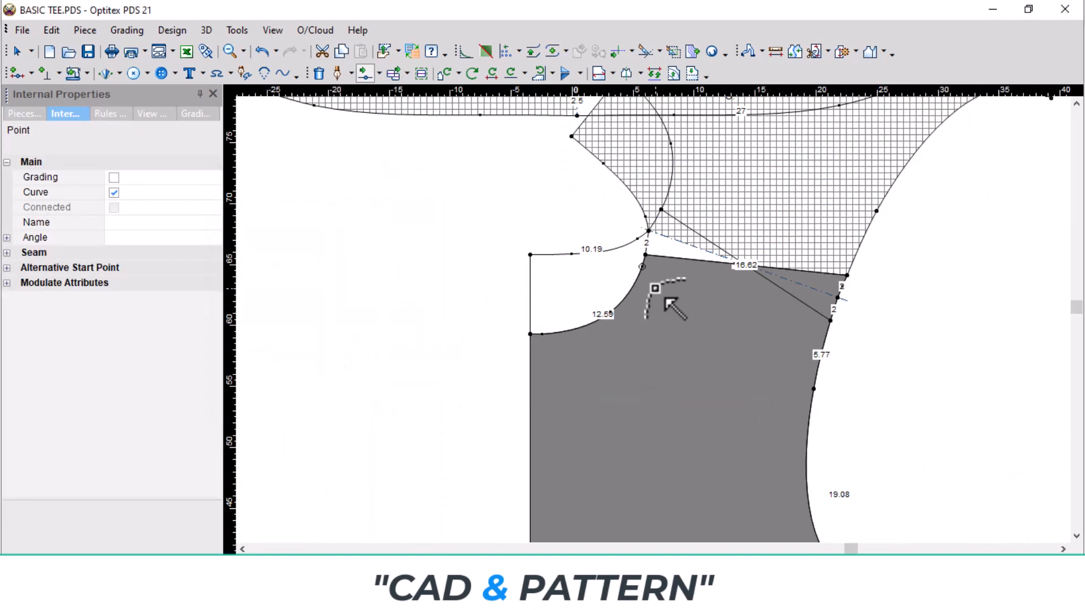
scroll(714, 396, down, 1)
scroll(678, 311, down, 2)
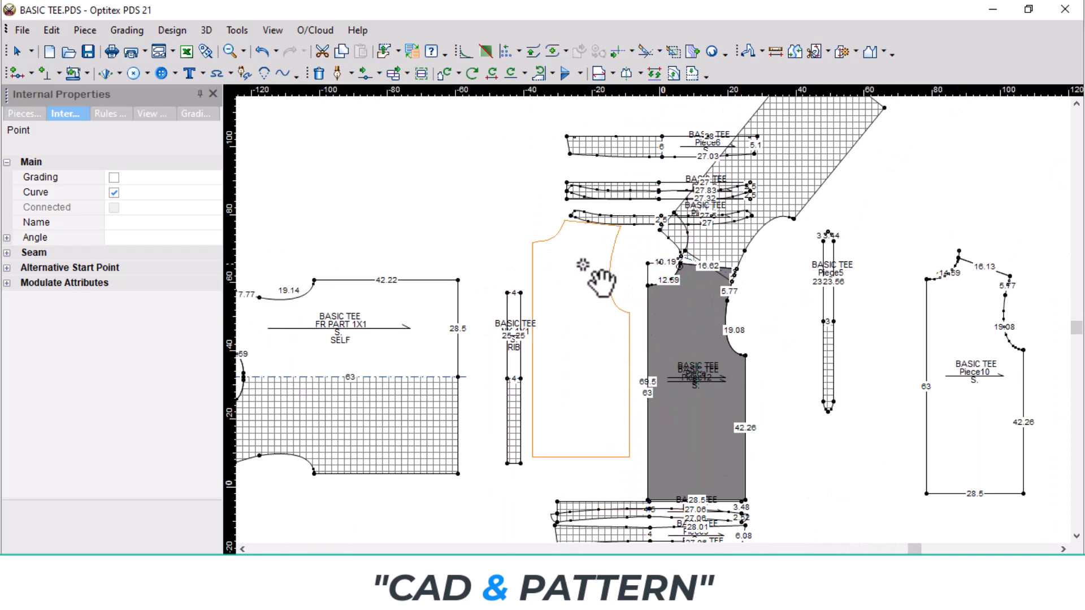
scroll(463, 249, down, 2)
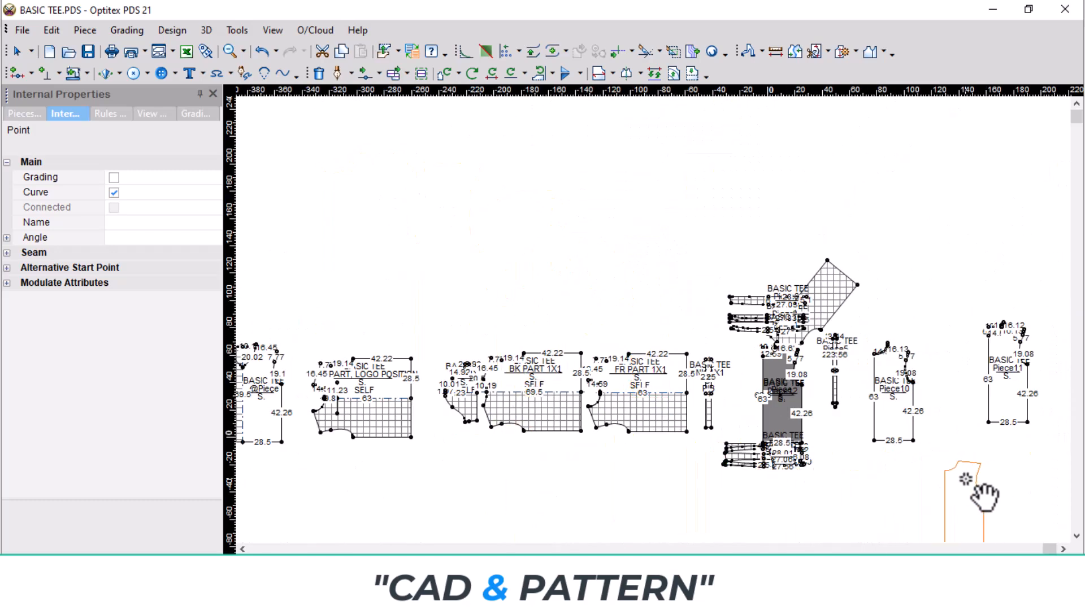
click(984, 489)
Step: Build a new back piece from the centre back, back neckline, mirrored shoulder line, armhole, side seam and hem contours
scroll(655, 316, up, 5)
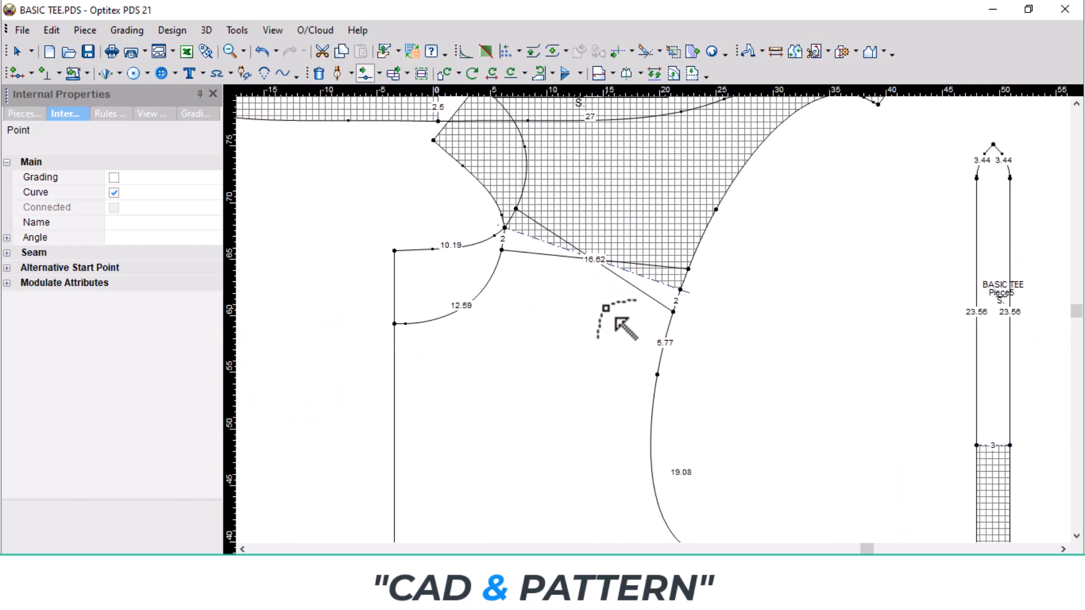
scroll(618, 351, down, 1)
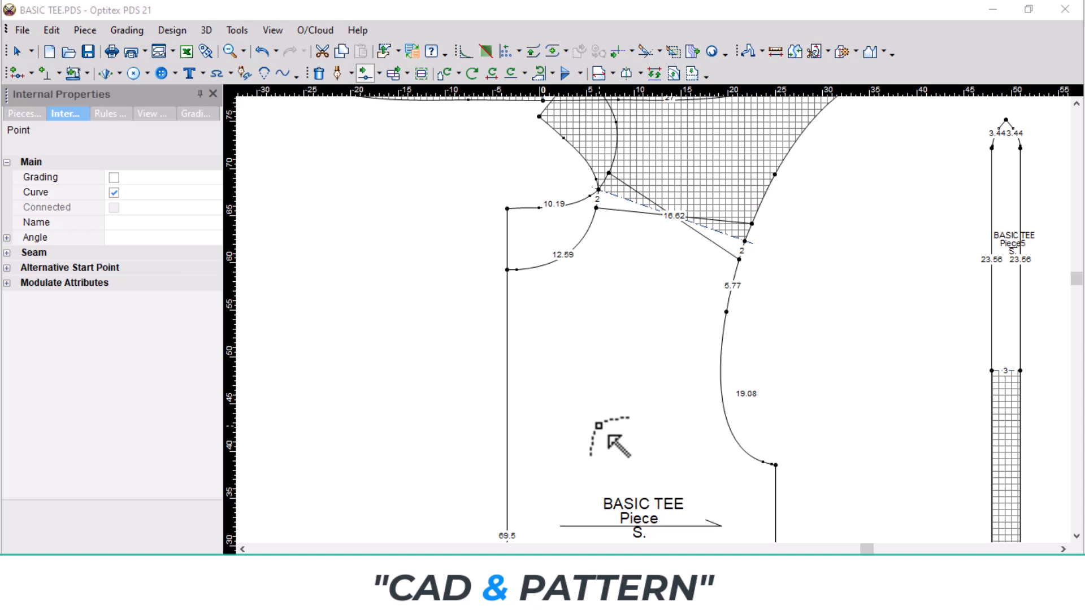
click(575, 407)
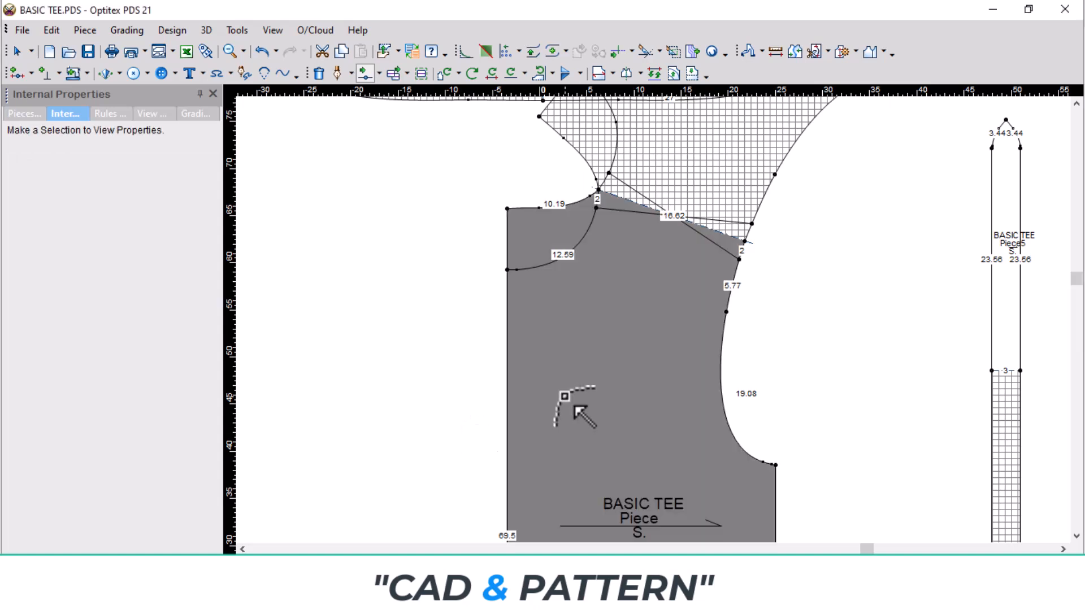
key(b)
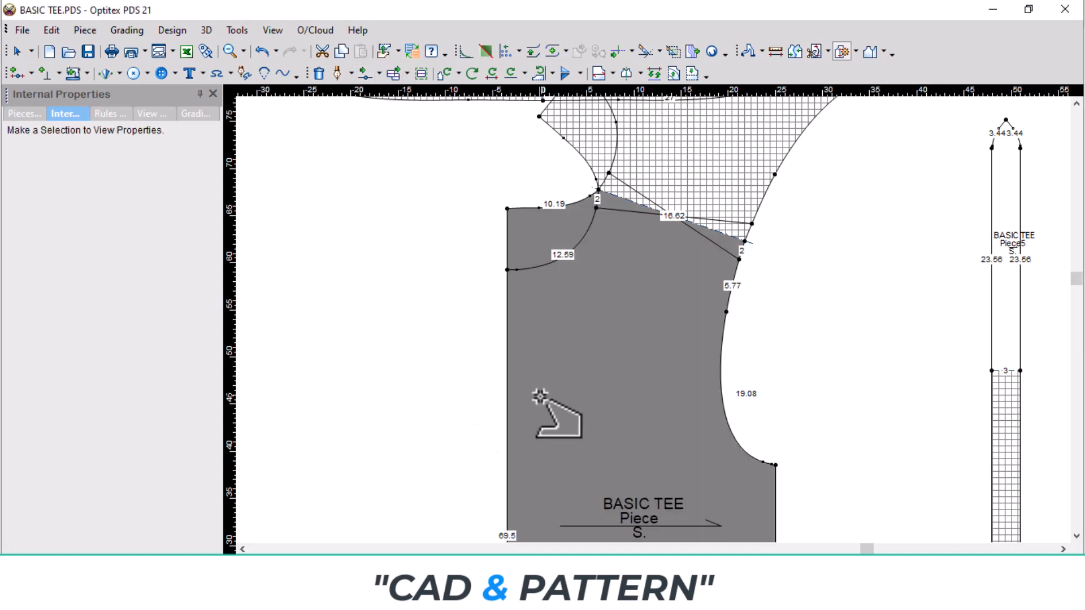
click(508, 440)
scroll(588, 204, up, 4)
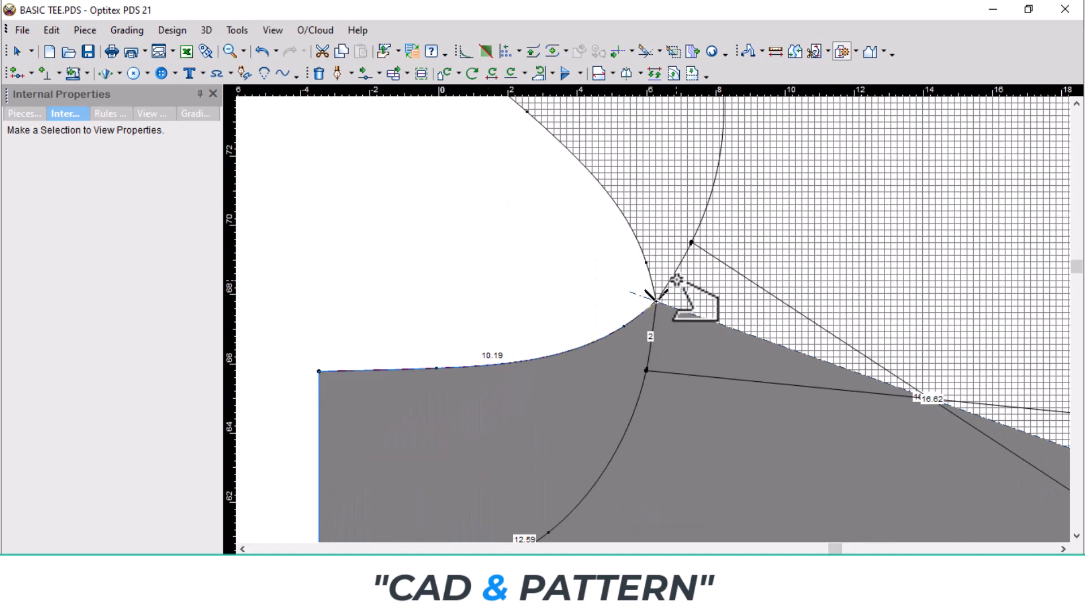
click(732, 269)
scroll(725, 340, down, 4)
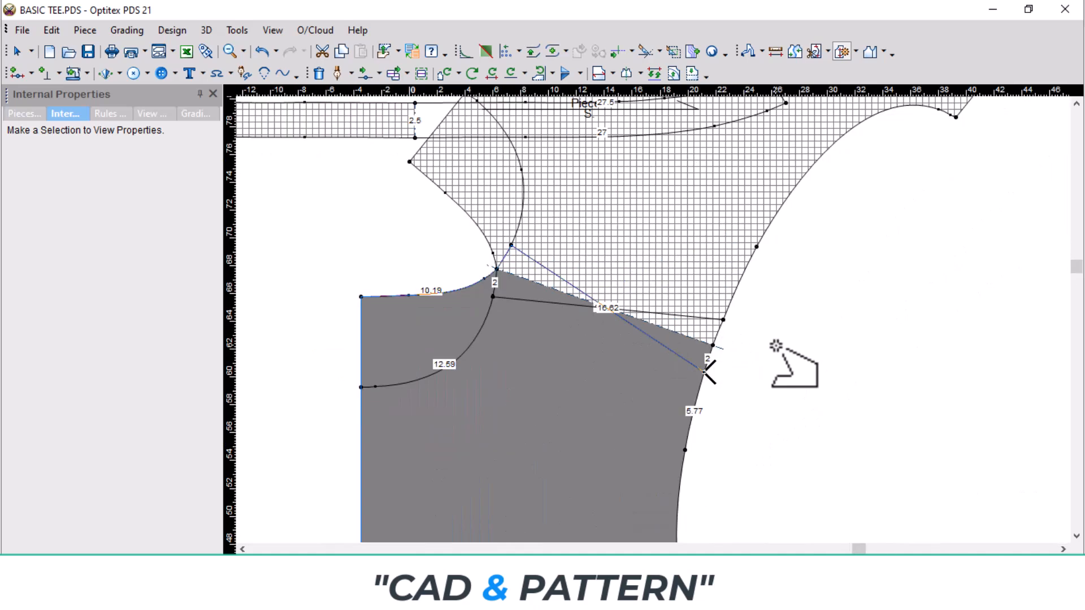
click(694, 406)
click(680, 475)
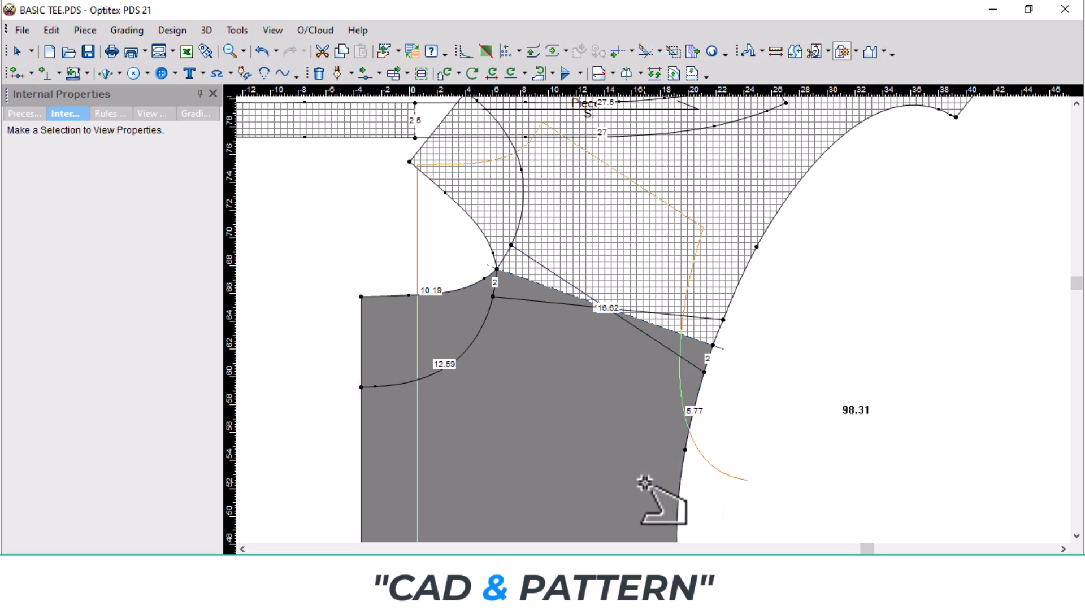
scroll(656, 288, down, 5)
scroll(673, 491, up, 3)
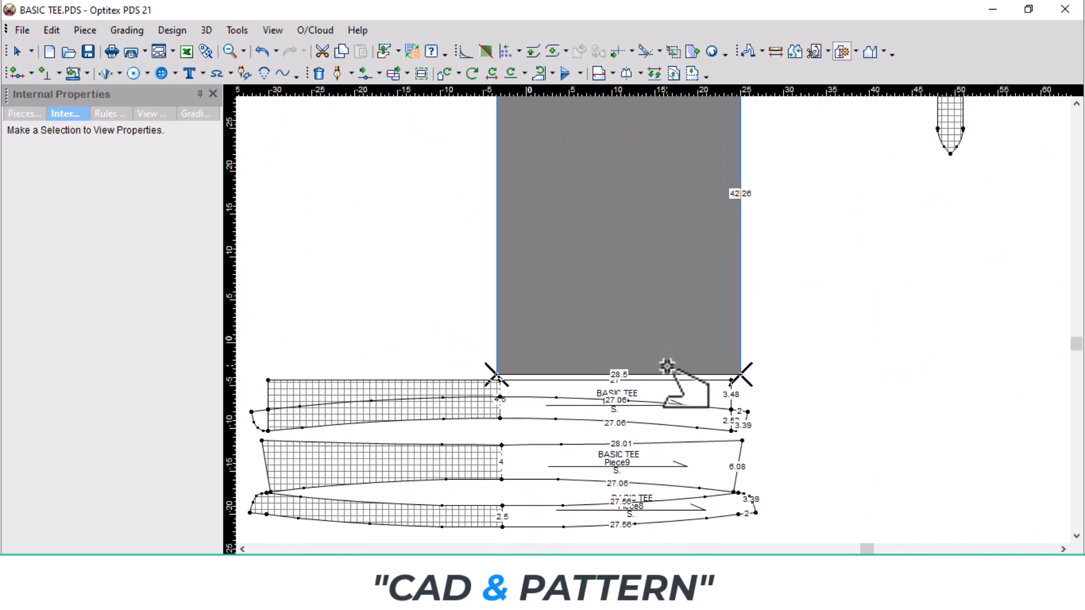
click(678, 378)
click(478, 330)
Step: Move the new back piece off the base pattern and place it beside the new front piece
scroll(661, 315, down, 4)
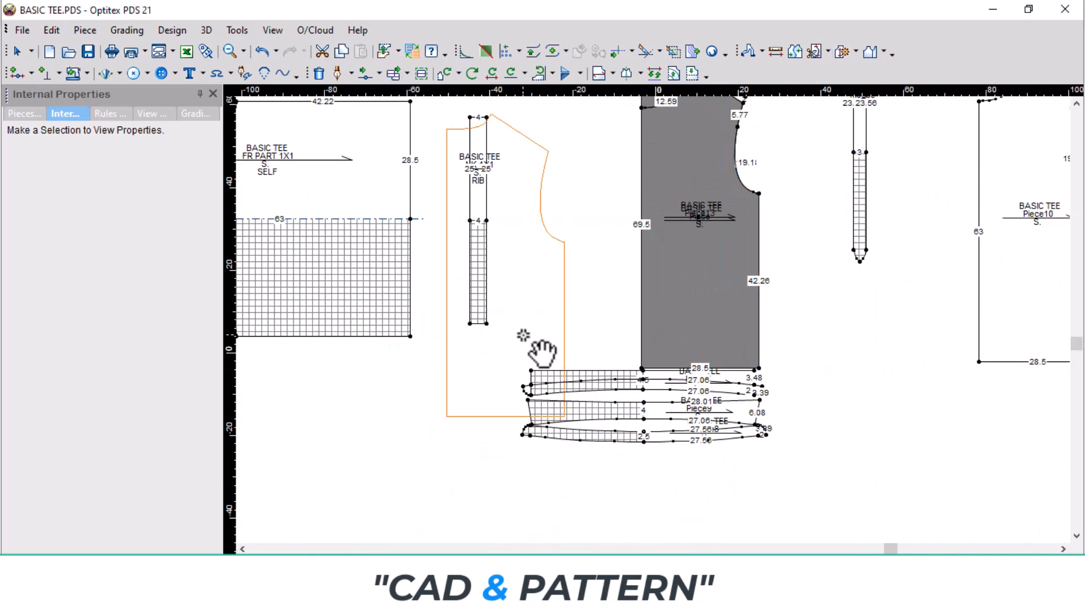
scroll(692, 303, down, 3)
click(910, 442)
Step: Mirror the new back piece across its centre back line, from the hem corner to the neckline corner
scroll(892, 435, up, 3)
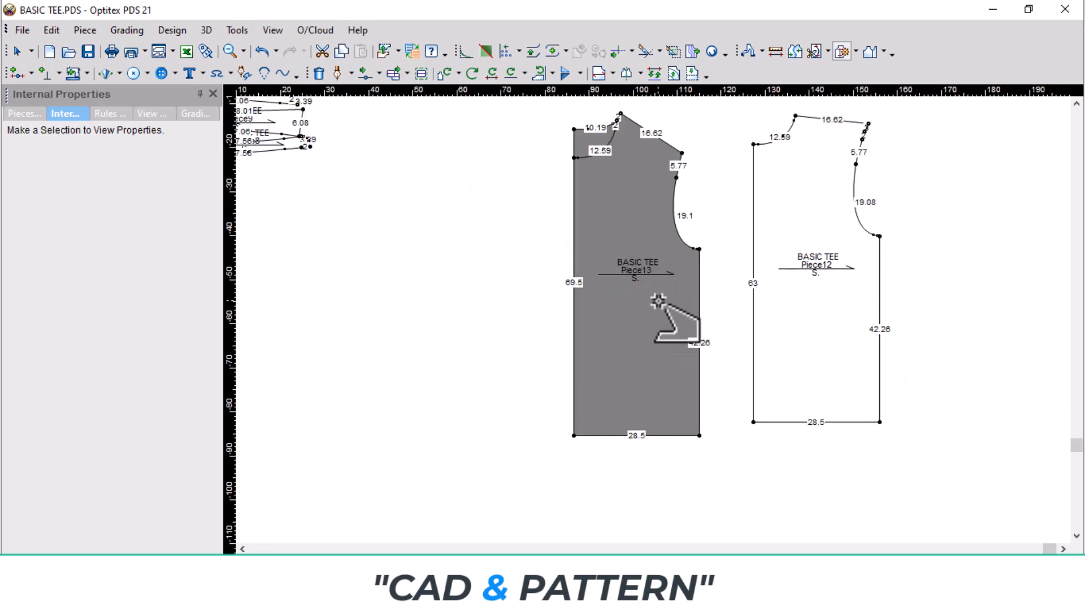
click(574, 436)
scroll(649, 320, up, 2)
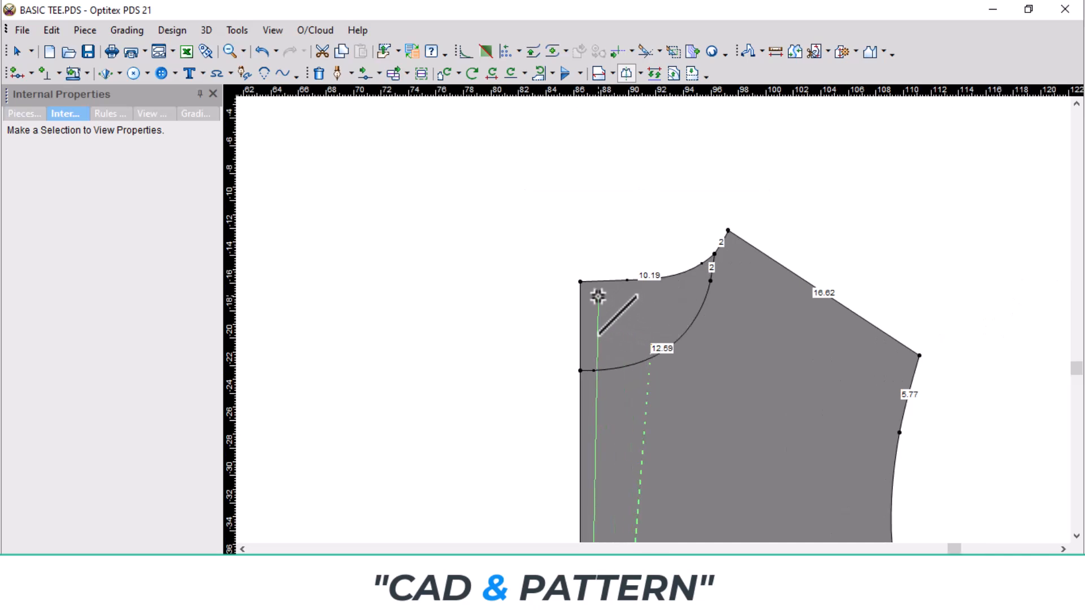
click(580, 288)
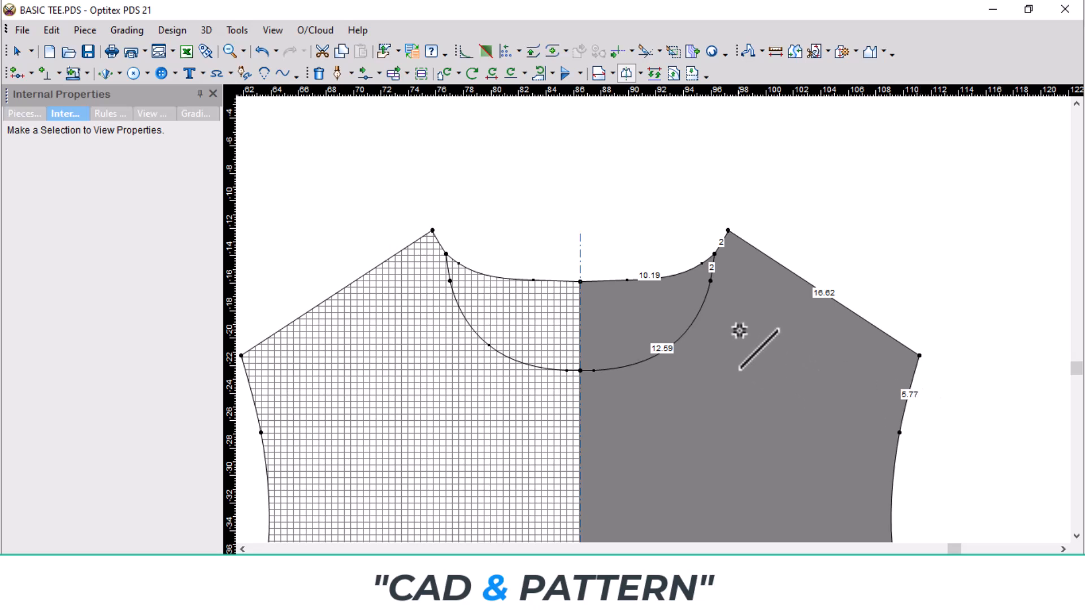
Step: Delete the internal front neckline from the new back piece and add a notch at the original shoulder neck point
key(Delete)
click(707, 295)
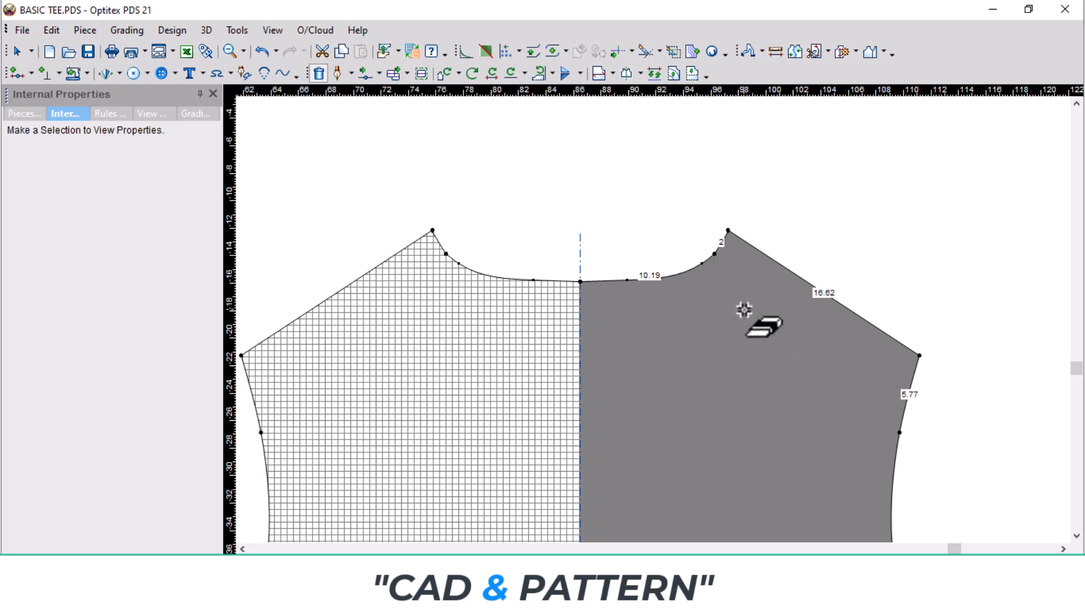
key(n)
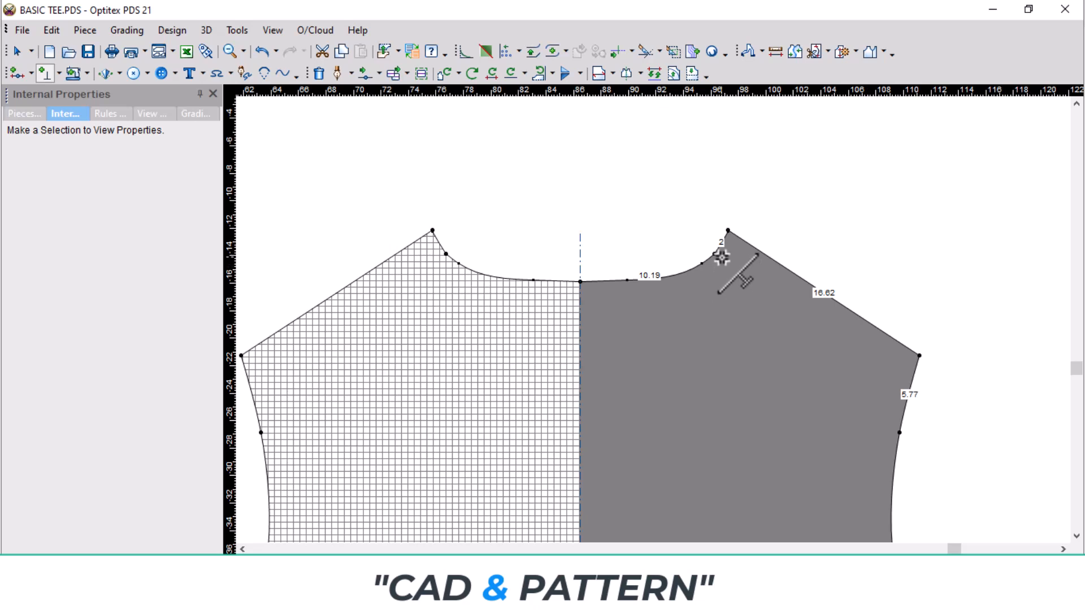
click(716, 254)
Step: Add a notch on the new front piece's armhole at the original shoulder tip
scroll(1027, 384, down, 3)
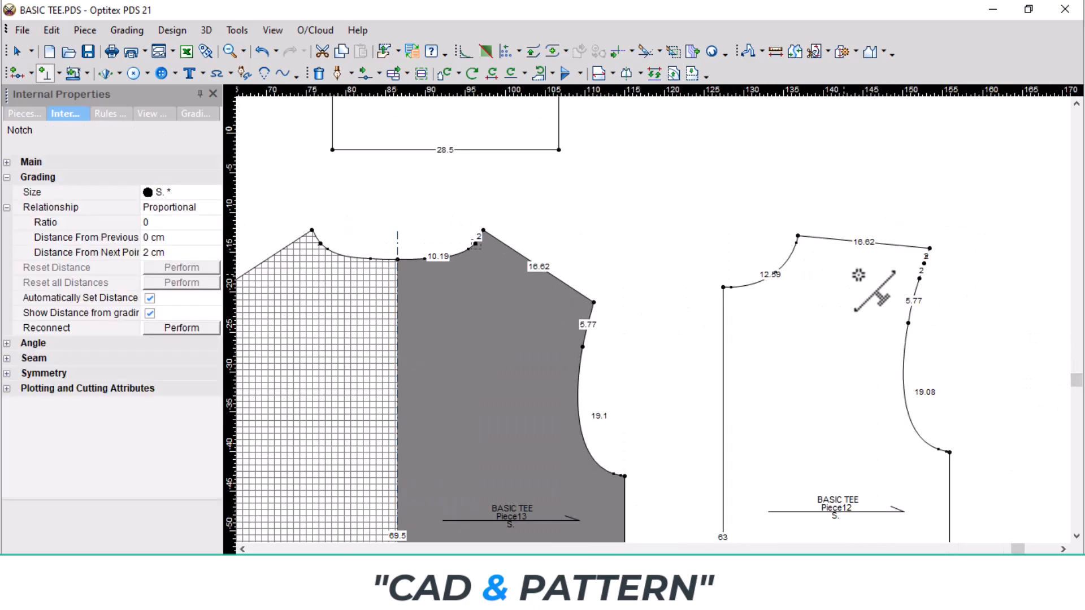
scroll(910, 270, up, 5)
click(676, 303)
Step: Mirror the new front piece across its centre front line, from the hem corner to the neckline corner
scroll(511, 365, down, 6)
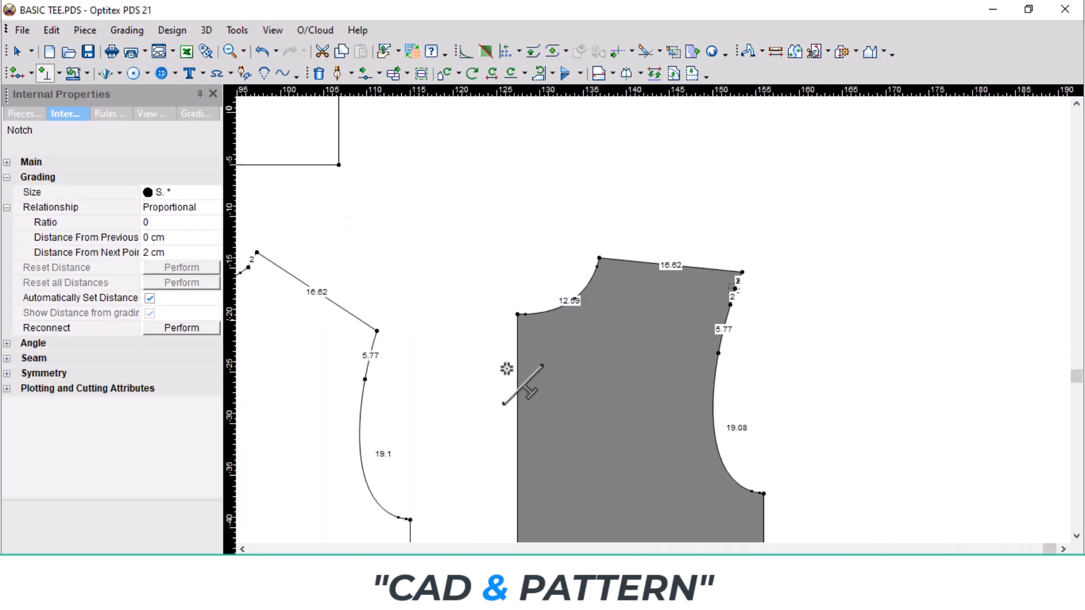
scroll(780, 449, down, 2)
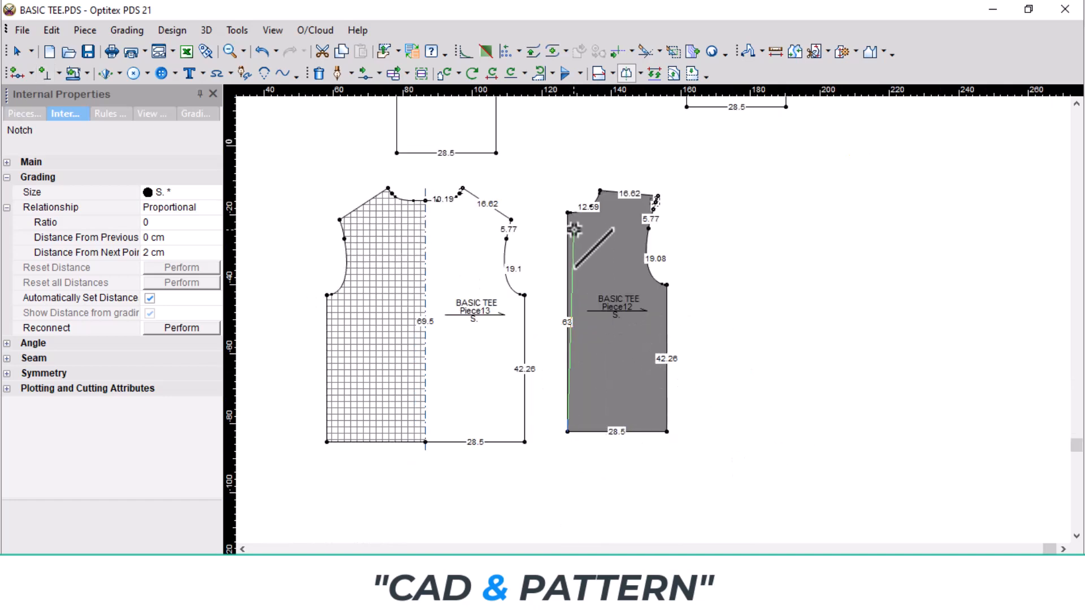
click(568, 216)
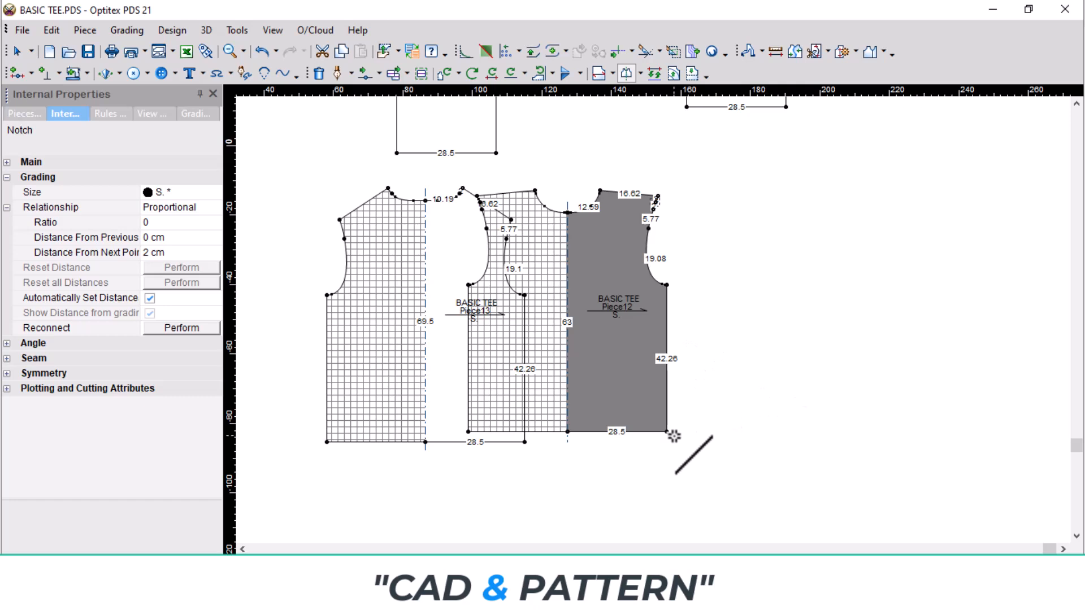
Step: Lay the mirrored front piece over the back piece with hems and centre lines aligned, and compare their shoulders and necklines
click(518, 439)
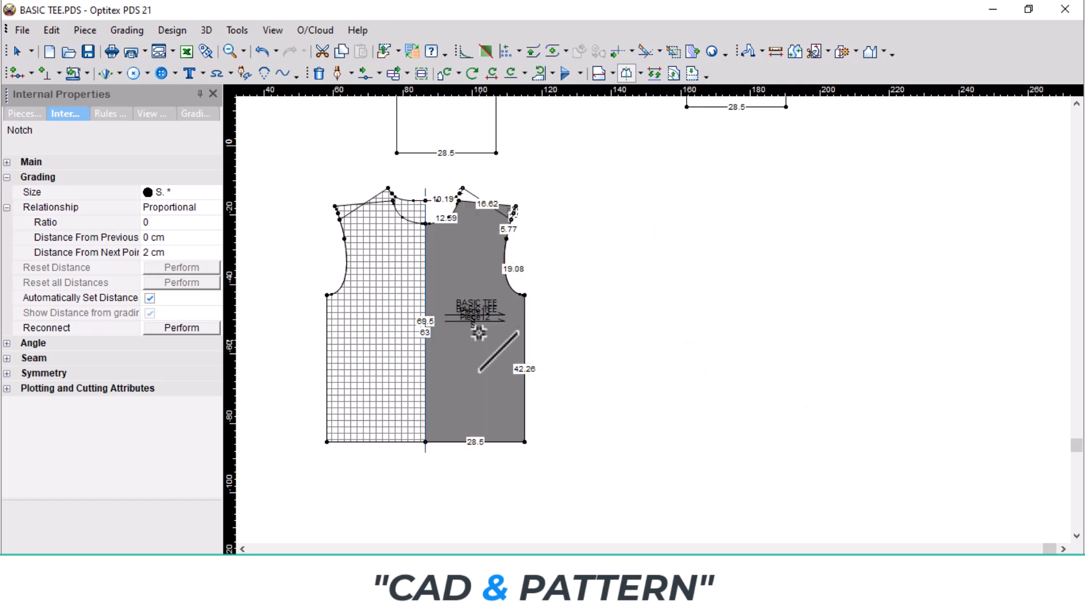
scroll(497, 194, up, 2)
scroll(676, 320, up, 4)
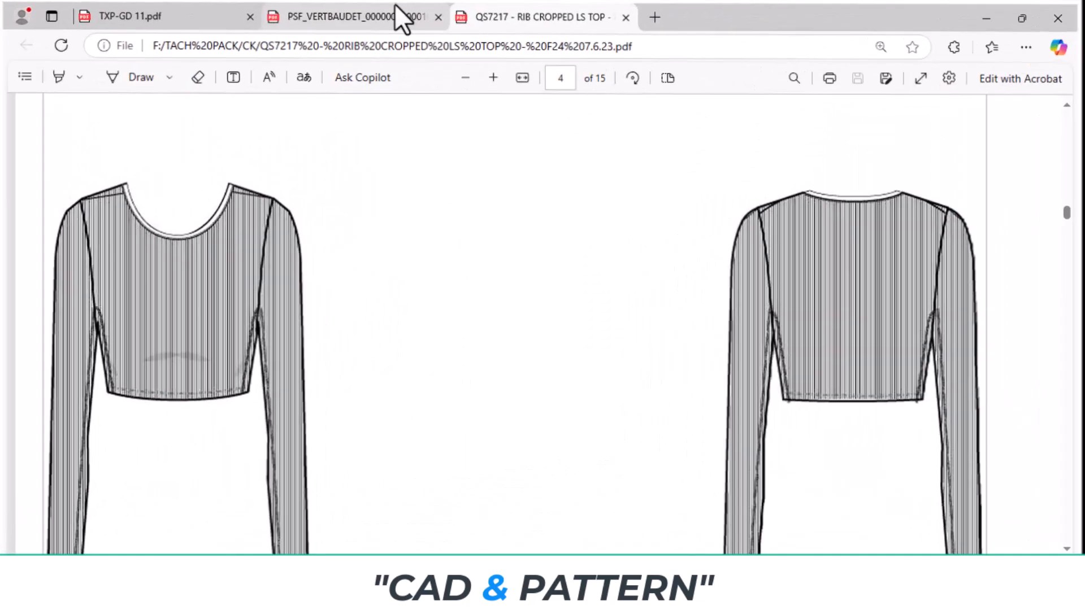
Step: View the PSF_VERTBAUDET tech pack PDF in the browser, and return to Optitex PDS to look over the basic tee pieces
click(396, 14)
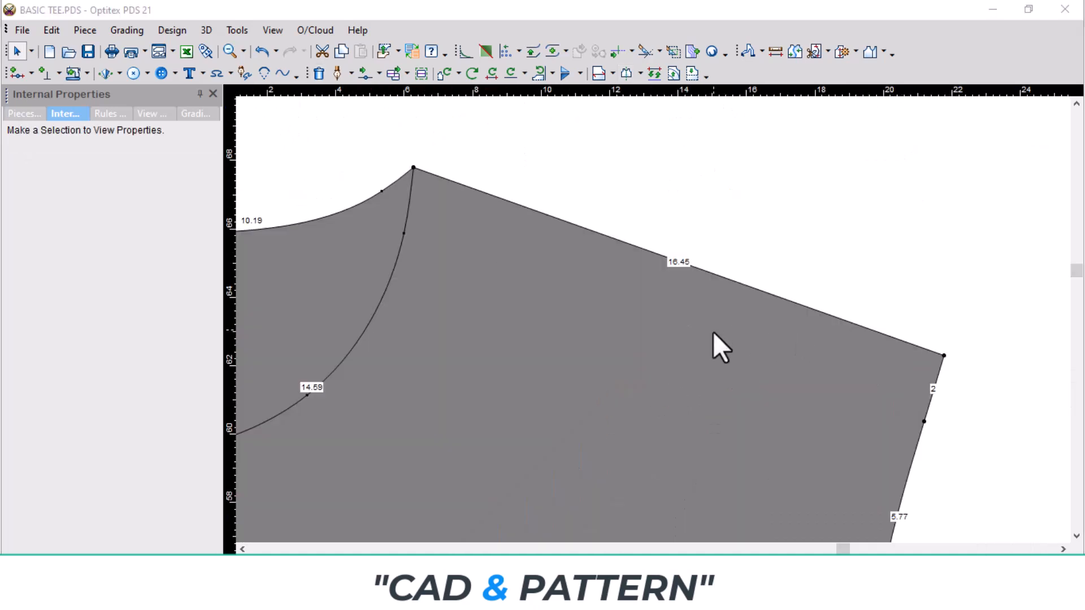
scroll(655, 321, down, 3)
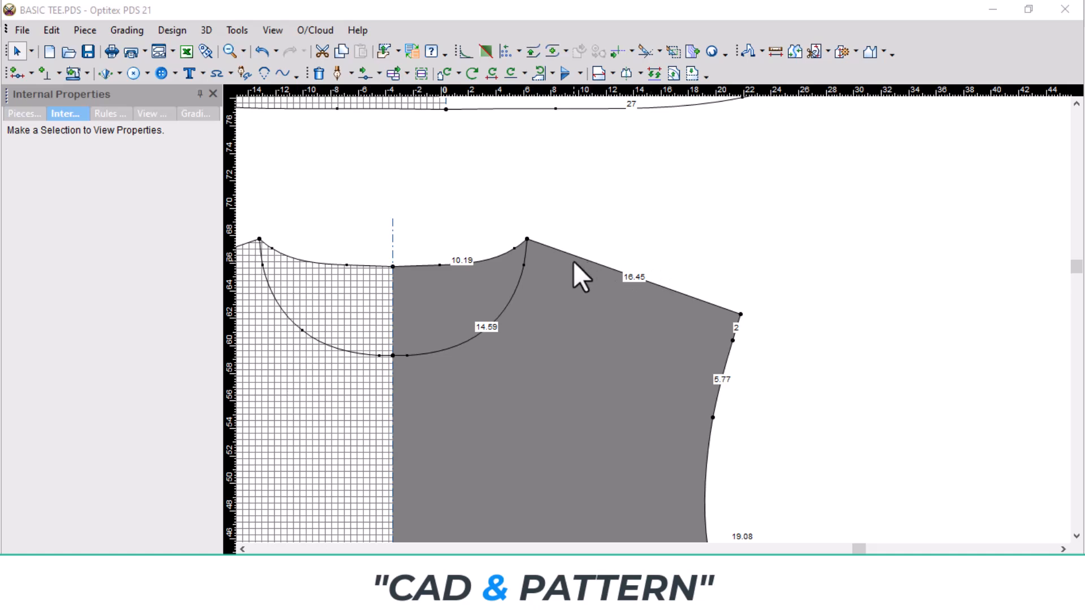
scroll(576, 266, down, 2)
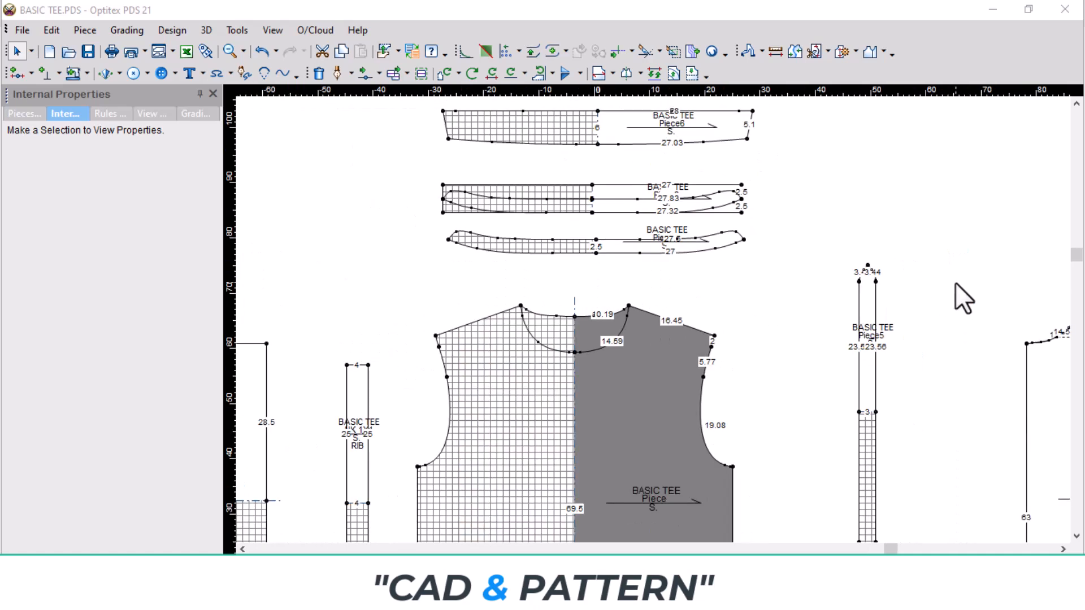
scroll(959, 296, down, 1)
scroll(649, 309, up, 2)
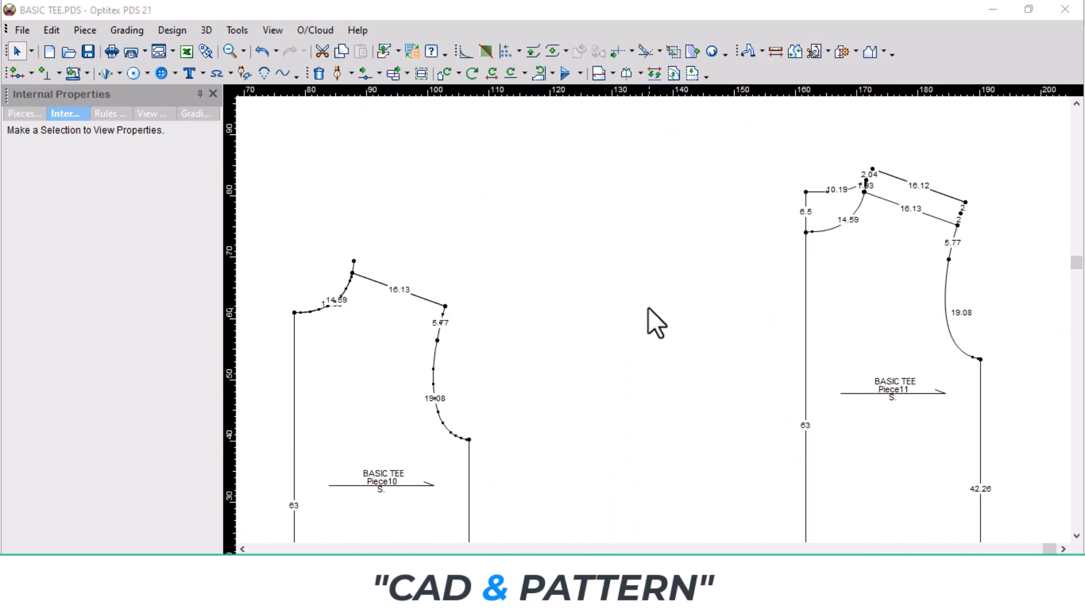
Step: Create a rectangular piece with length 27 and width 70, and place it in the empty area beside the front and back drafts
right_click(544, 284)
mouse_move(602, 389)
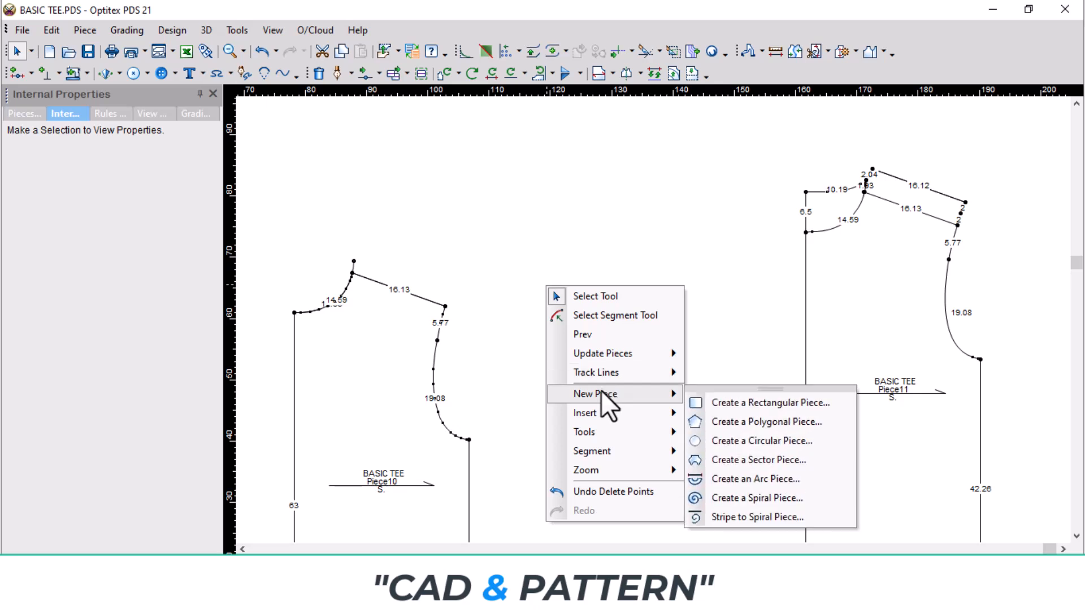
click(716, 402)
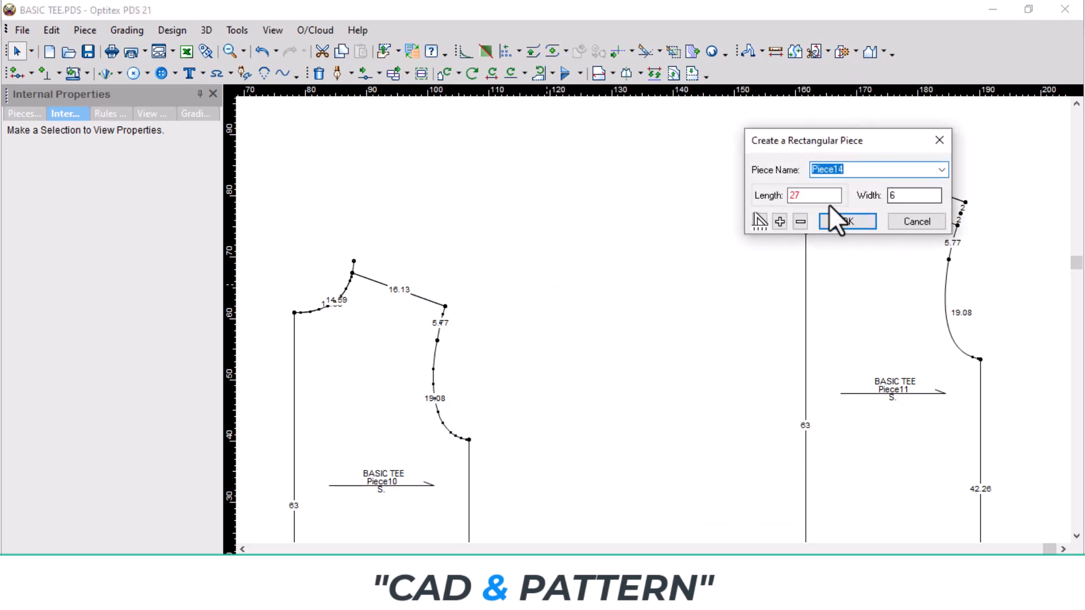
double_click(906, 195)
text(70)
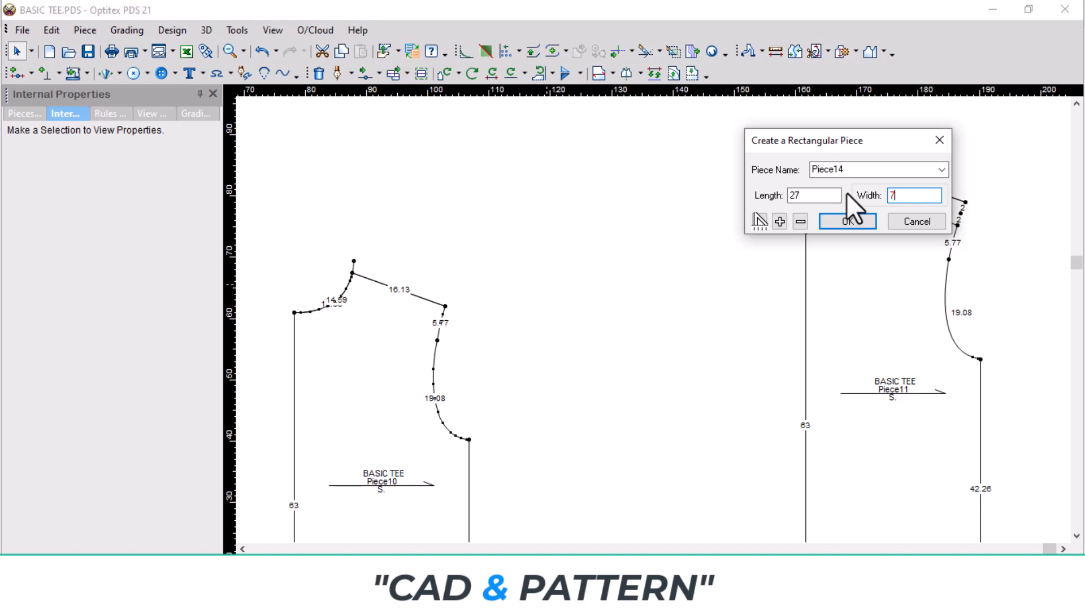
key(Return)
key(space)
scroll(791, 226, up, 5)
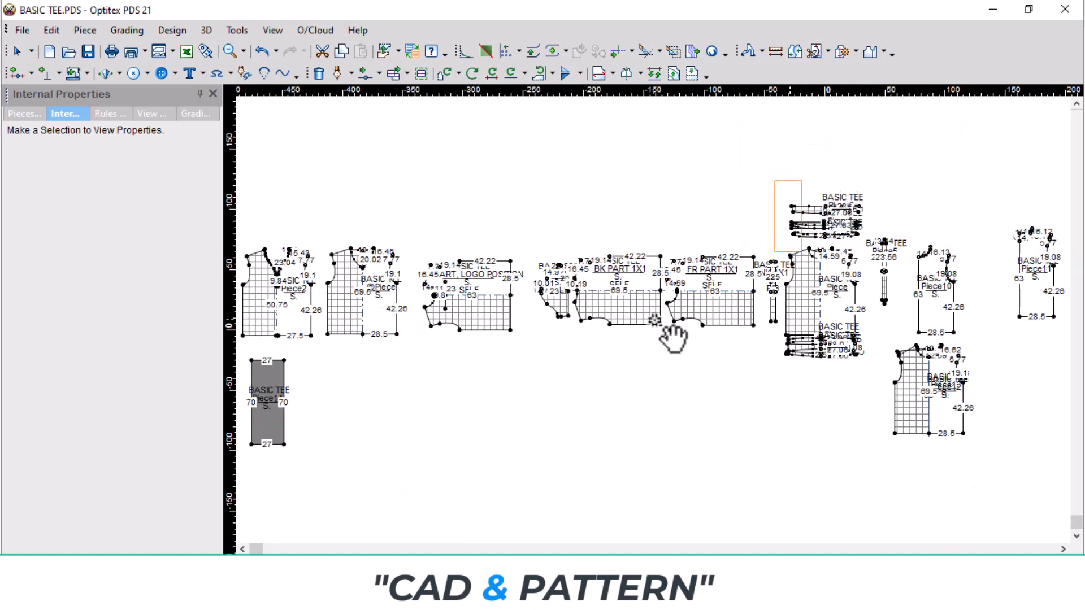
click(759, 473)
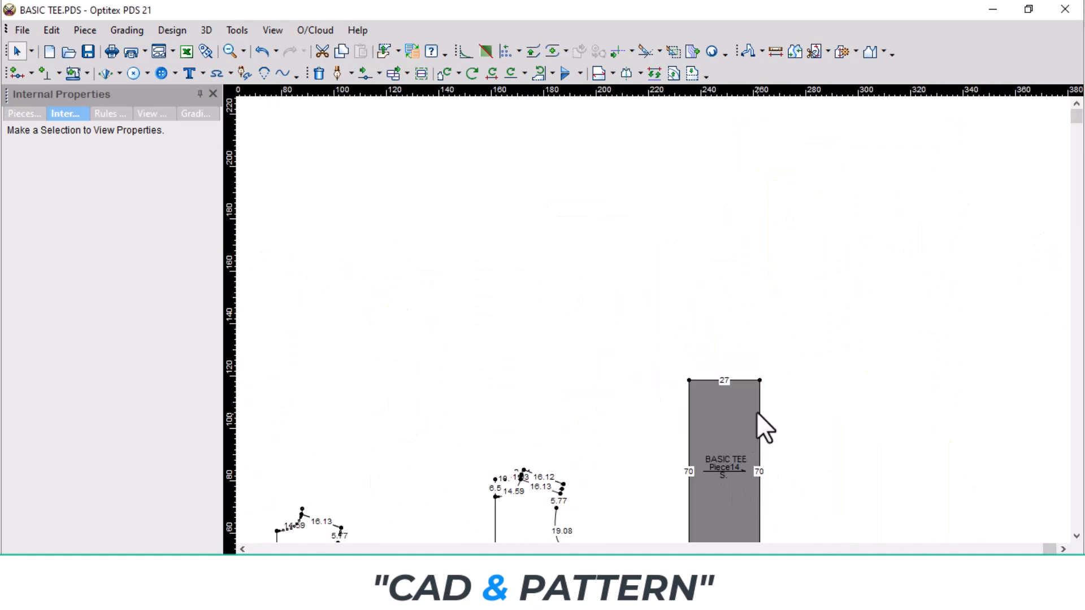
Step: Add a grading point on the new rectangle's top edge, 10 cm from its left corner
scroll(650, 294, up, 5)
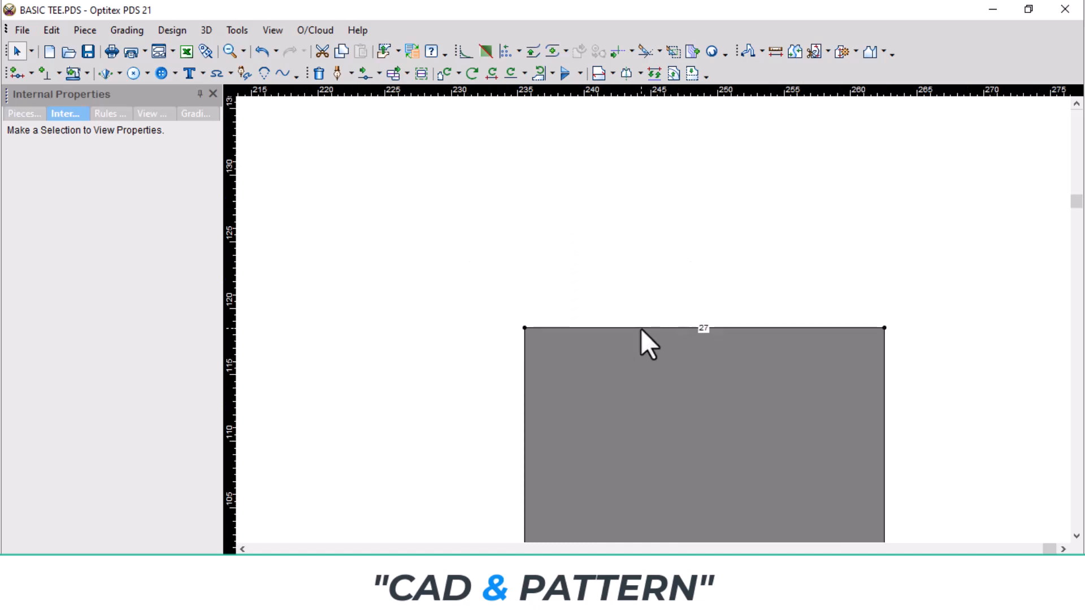
key(o)
click(579, 328)
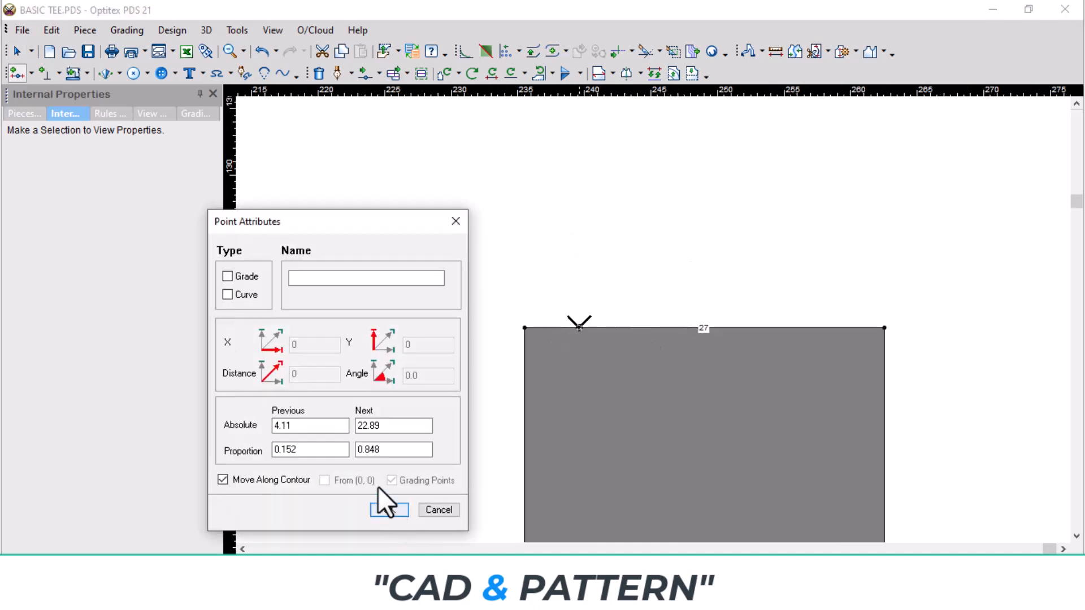
click(227, 276)
drag(299, 426, 244, 426)
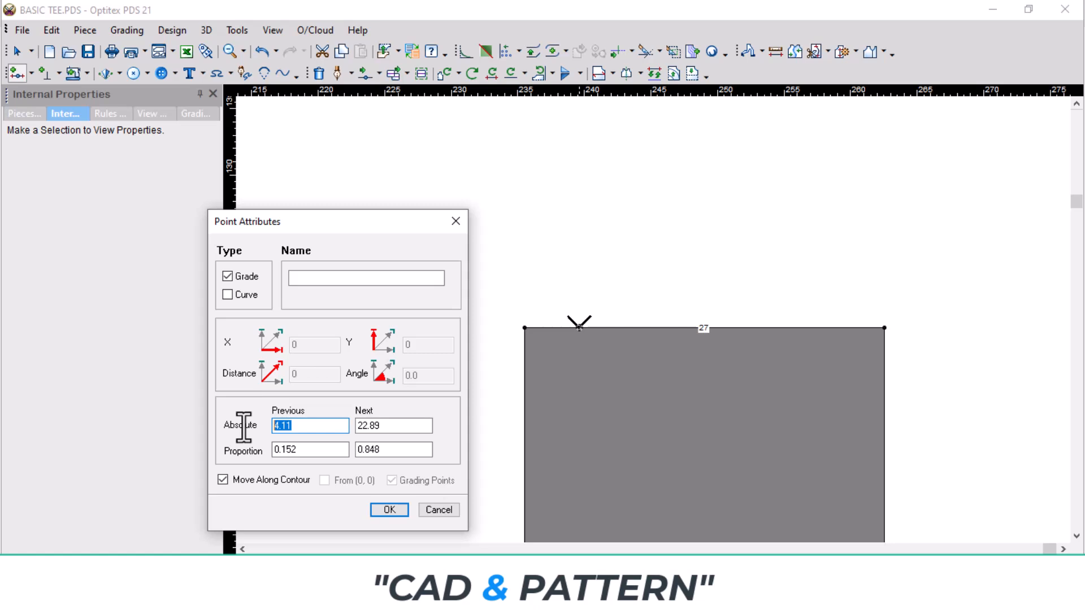
text(10)
key(Return)
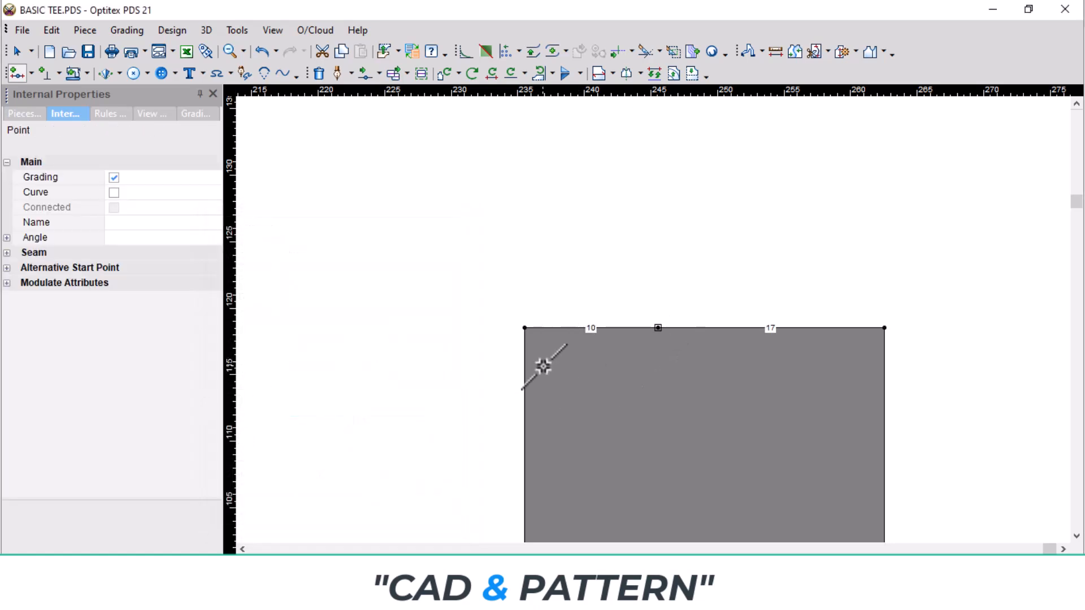
Step: Add a grading point on the rectangle's left edge, 10 cm below the top corner
click(525, 353)
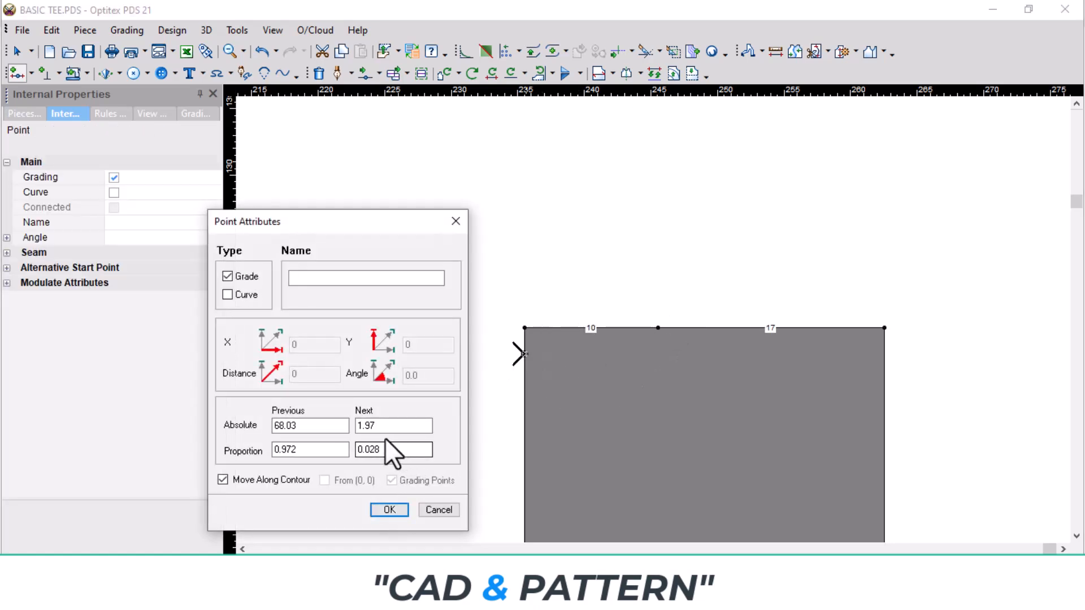
drag(395, 426, 341, 428)
text(10)
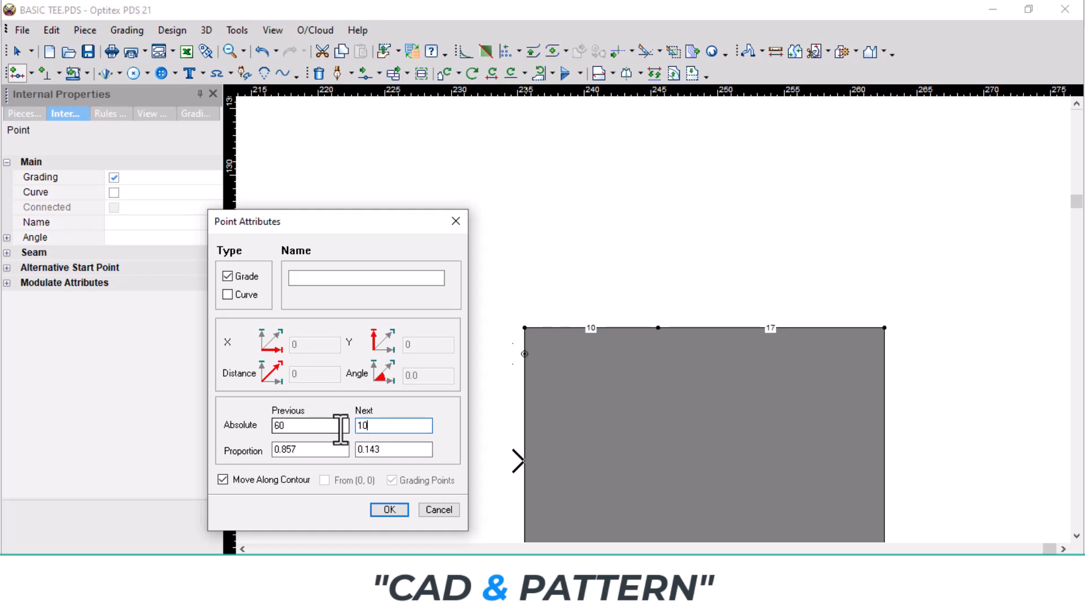
click(389, 510)
Step: Add another grading point on the rectangle's left edge, 2 cm below the top corner
click(524, 342)
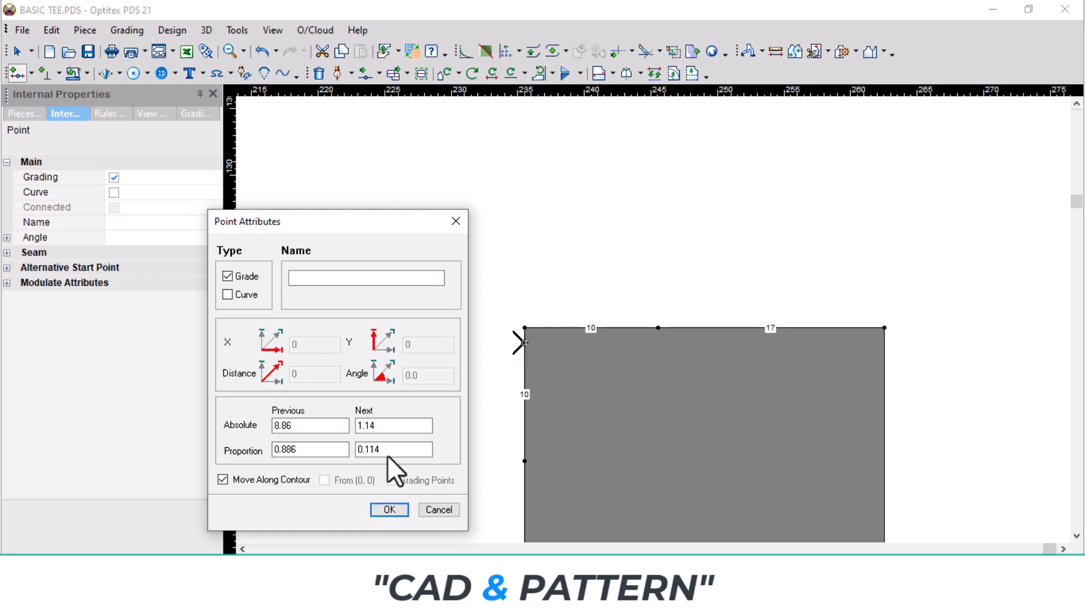
drag(421, 426, 334, 435)
text(2)
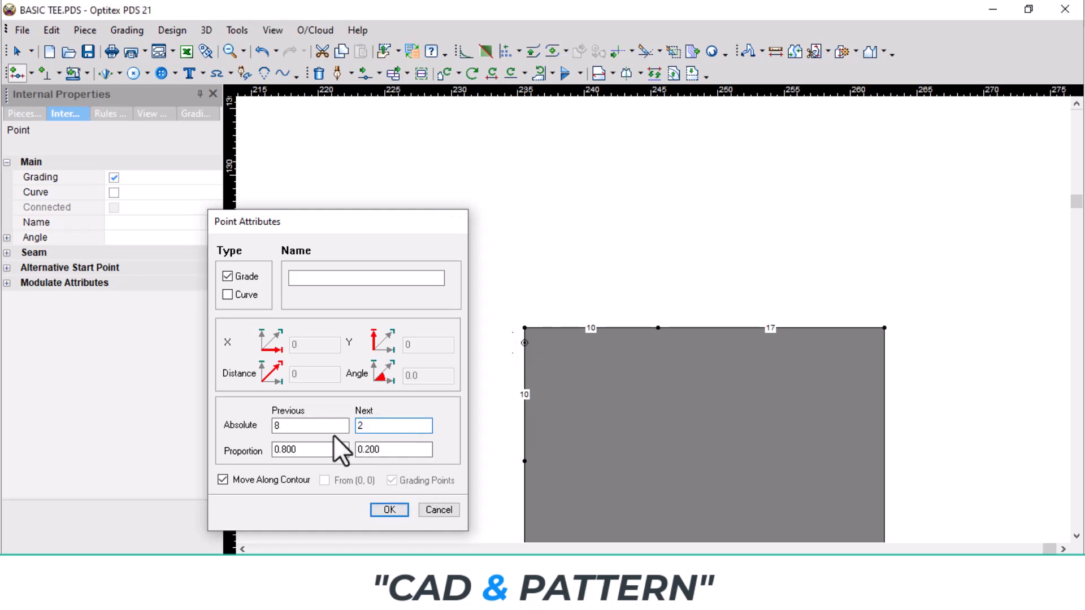
key(Return)
scroll(747, 393, up, 3)
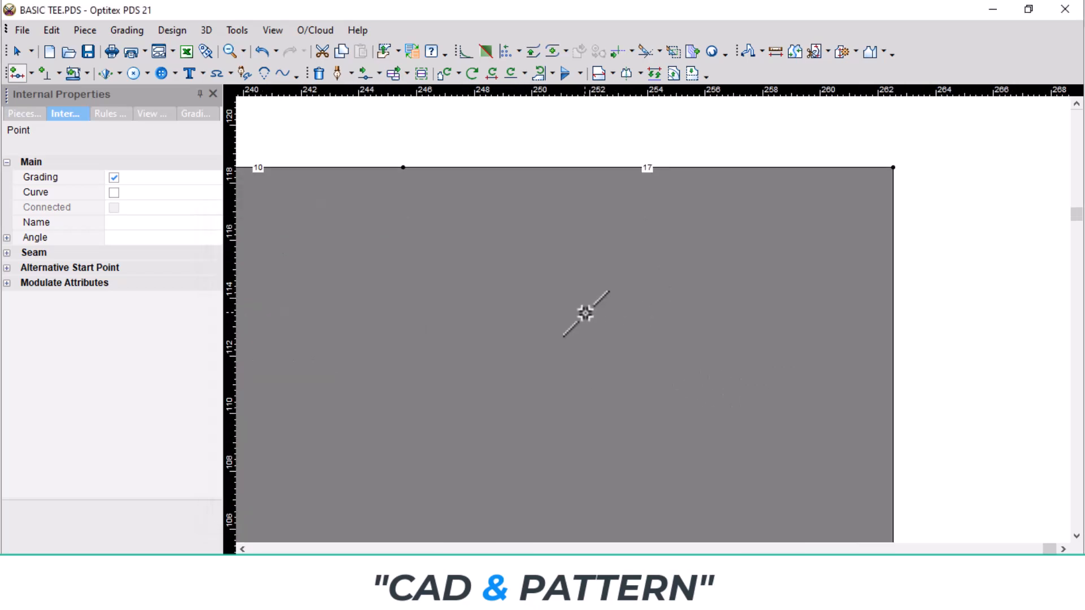
scroll(572, 247, down, 2)
key(Escape)
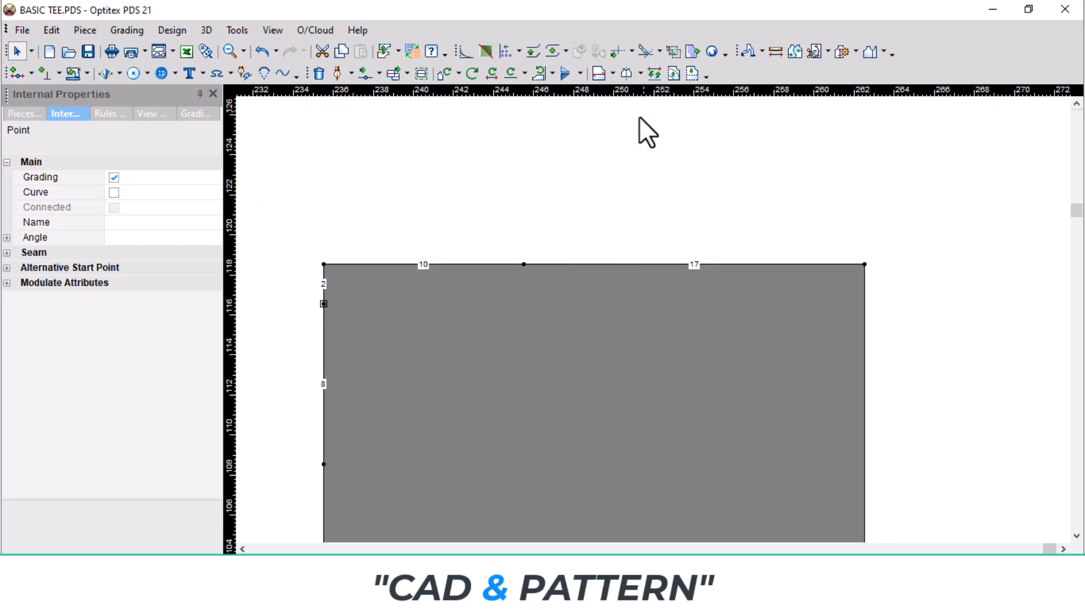
Step: Place a guide line at an angle of -20 degrees through the 10 cm point on the rectangle's top edge
click(524, 265)
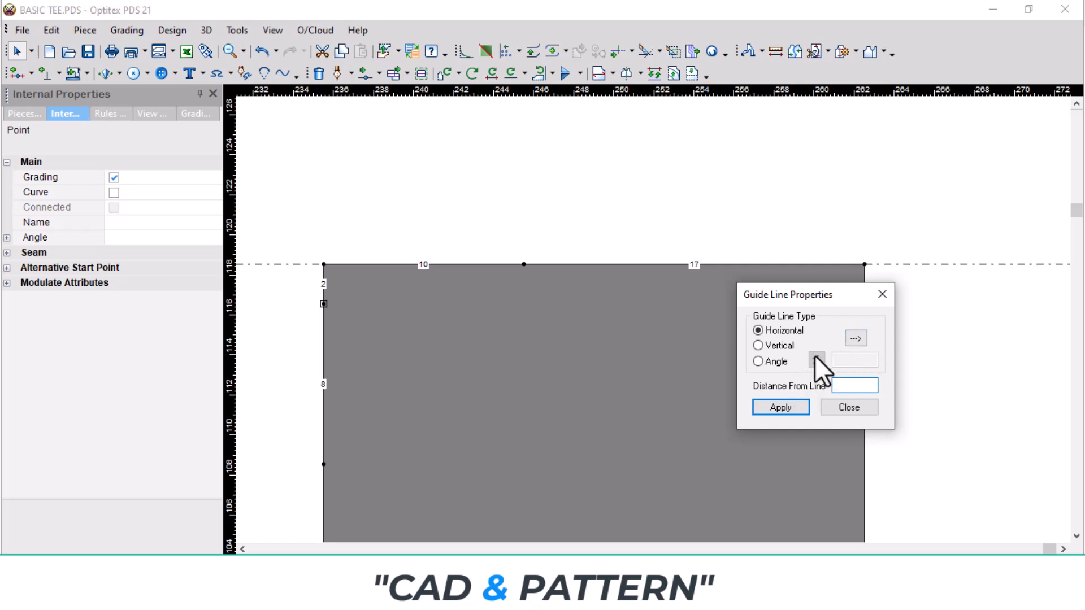
click(757, 361)
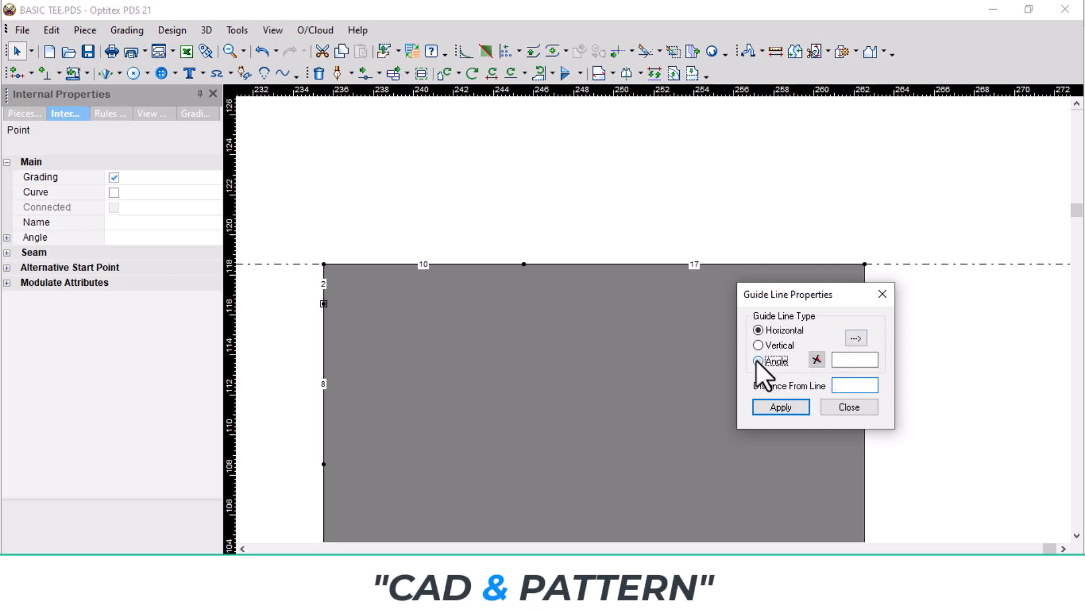
click(854, 362)
text(20)
key(Return)
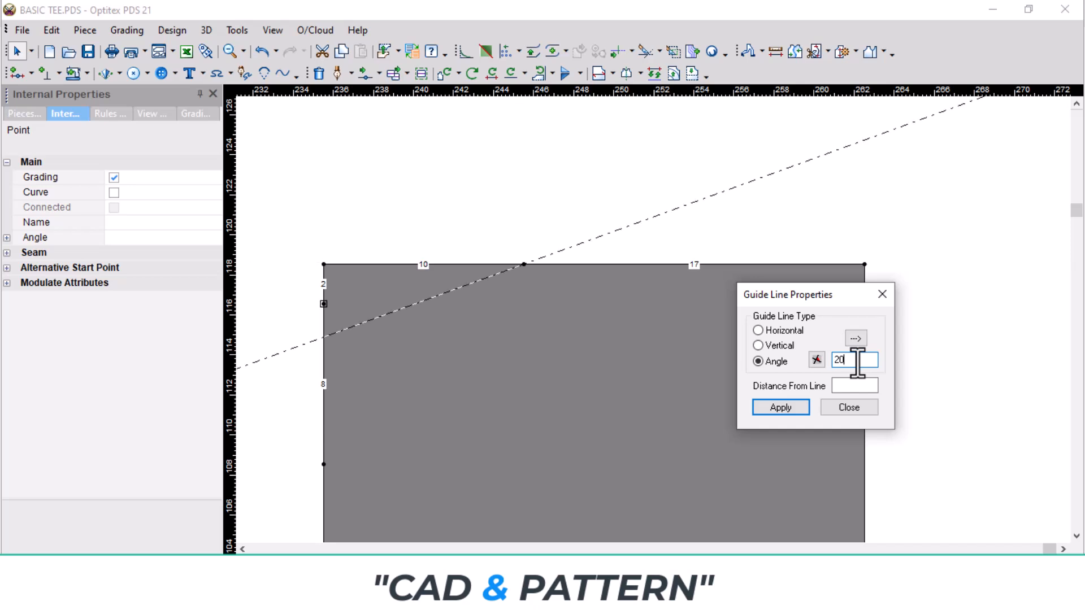
click(835, 360)
text(-)
key(Return)
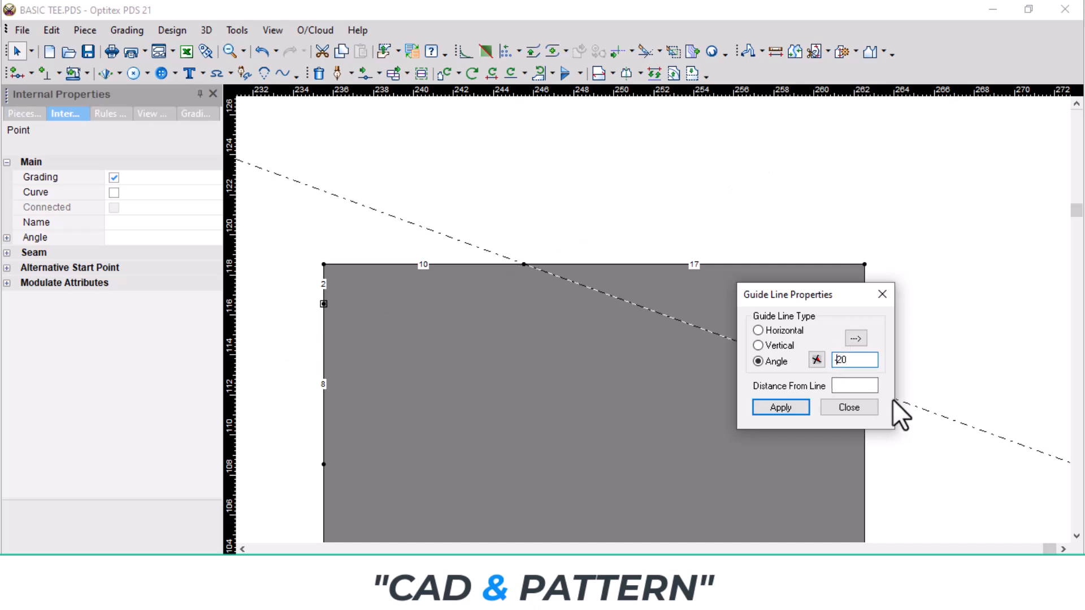
click(882, 295)
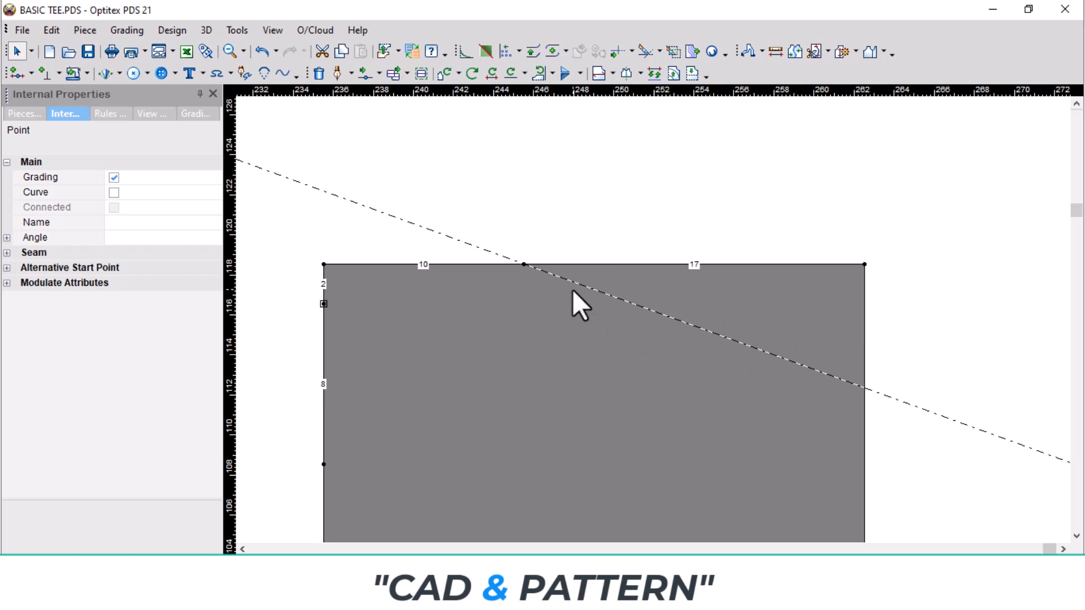
Step: Draw an internal line along the angled guide line, from the 10 cm point on the top edge to the rectangle's right edge
key(p)
click(524, 264)
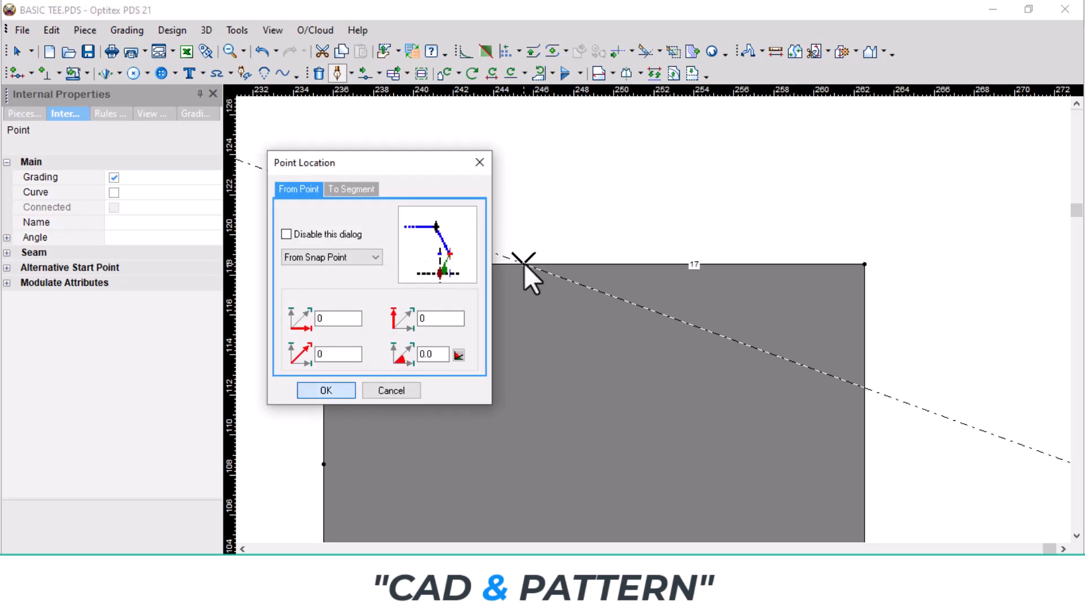
key(Return)
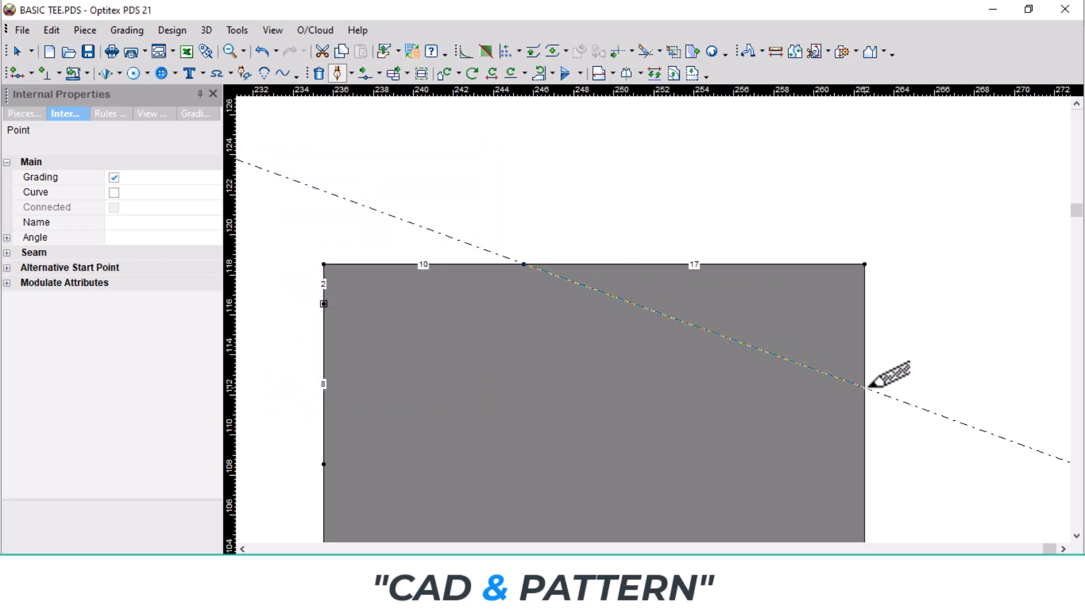
click(867, 388)
key(Return)
right_click(803, 195)
click(841, 205)
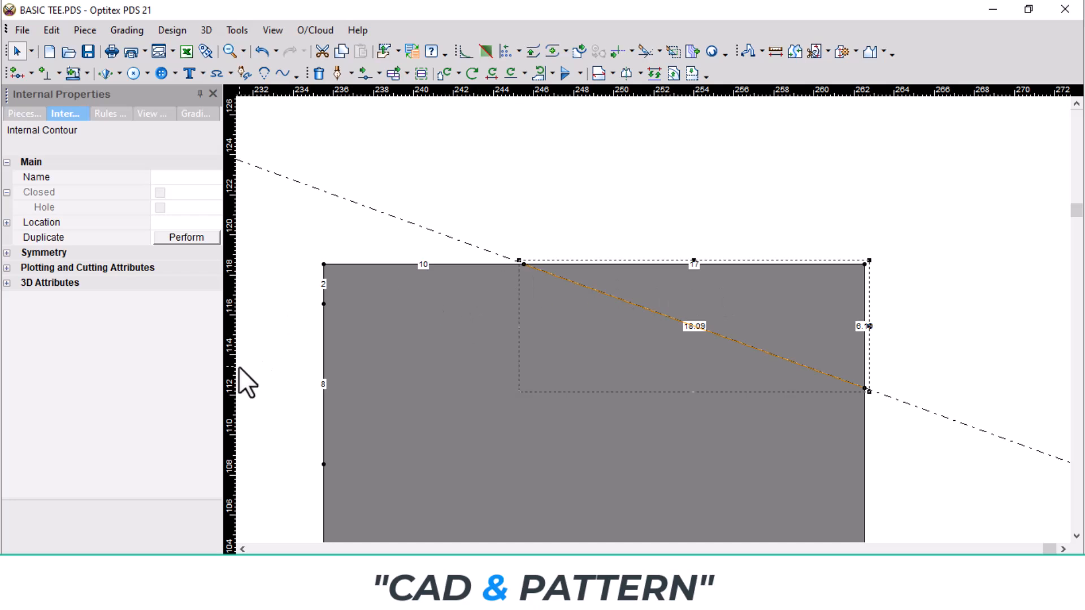
Step: Place a vertical guide line 20 cm from the rectangle's left edge, crossing the sloped internal line
double_click(325, 388)
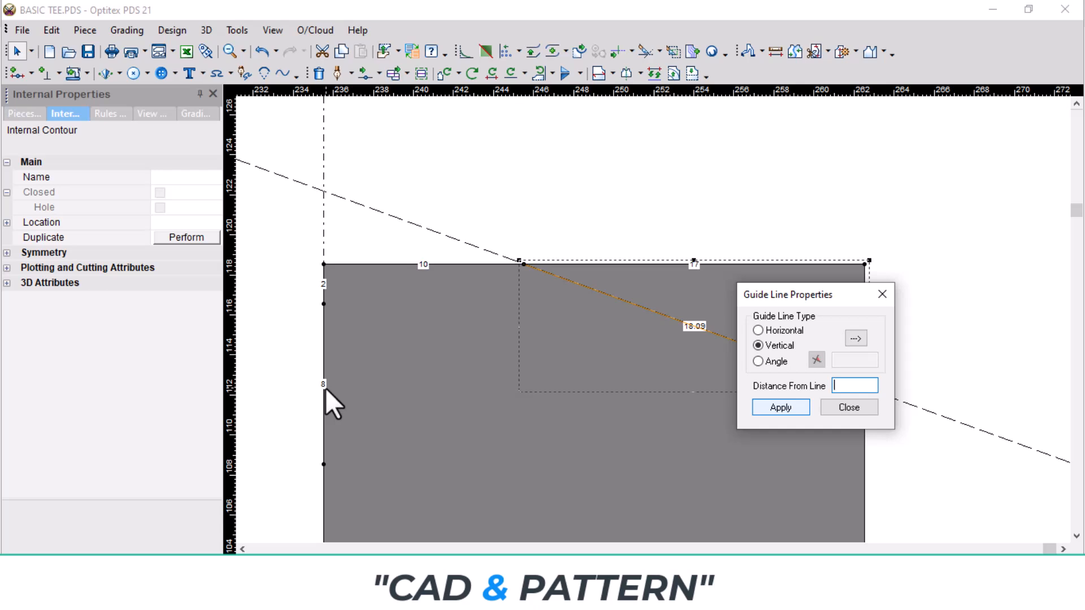
text(20)
key(Return)
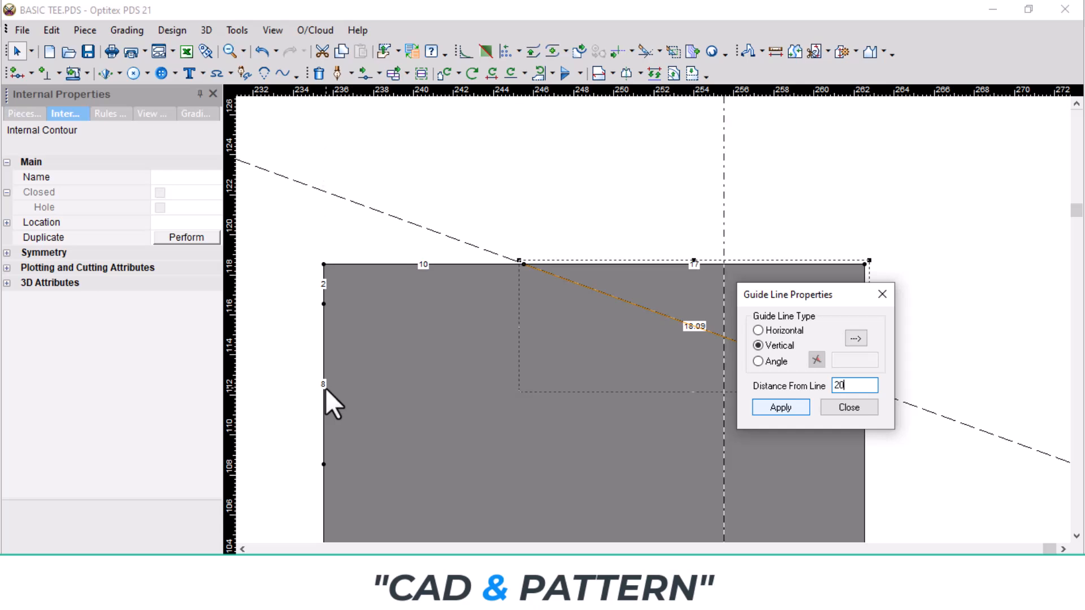
click(884, 294)
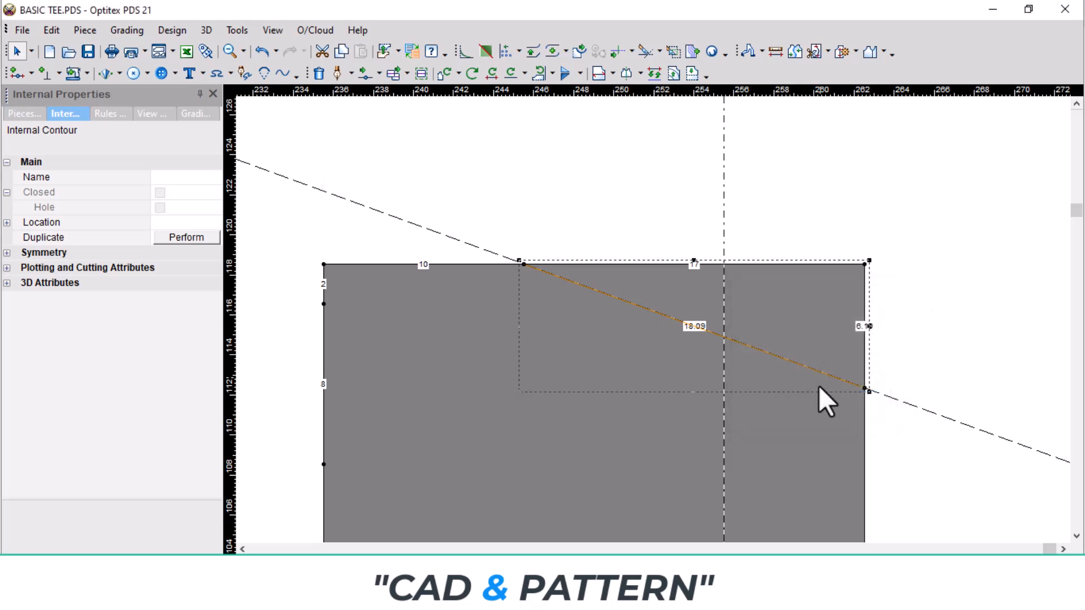
Step: Draft an internal shoulder line from the 10 cm point on the top edge along the slope to the vertical guide line
scroll(611, 309, down, 2)
scroll(612, 311, up, 2)
key(d)
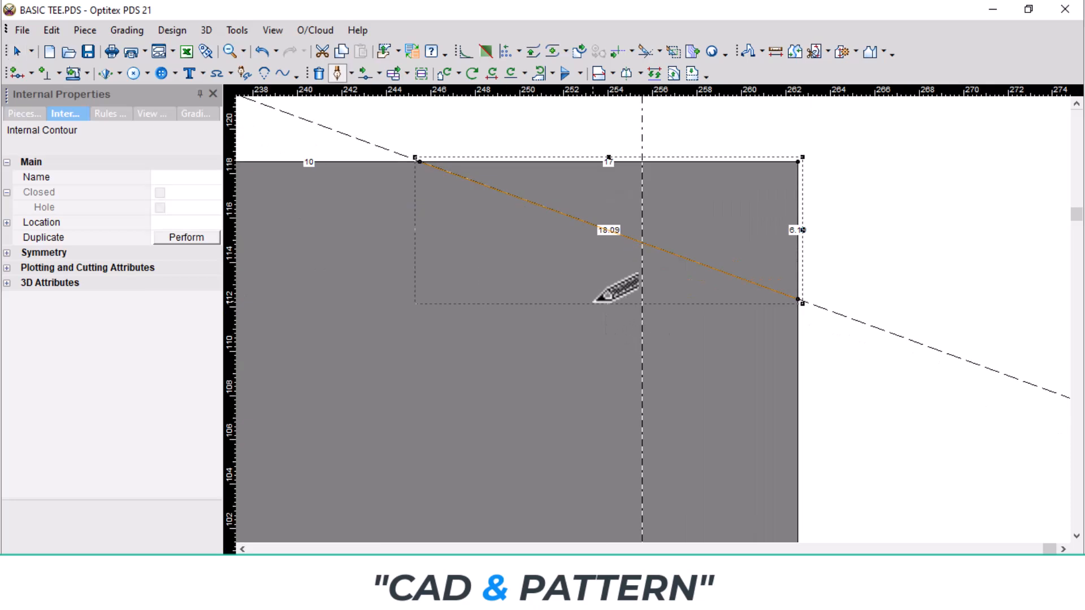
click(421, 161)
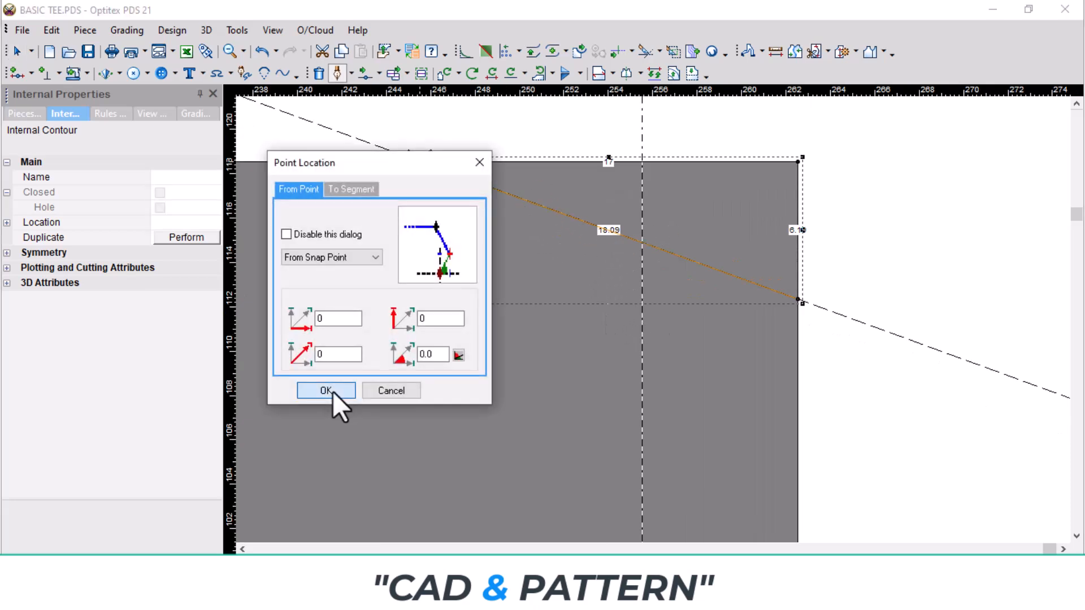
click(331, 387)
click(642, 243)
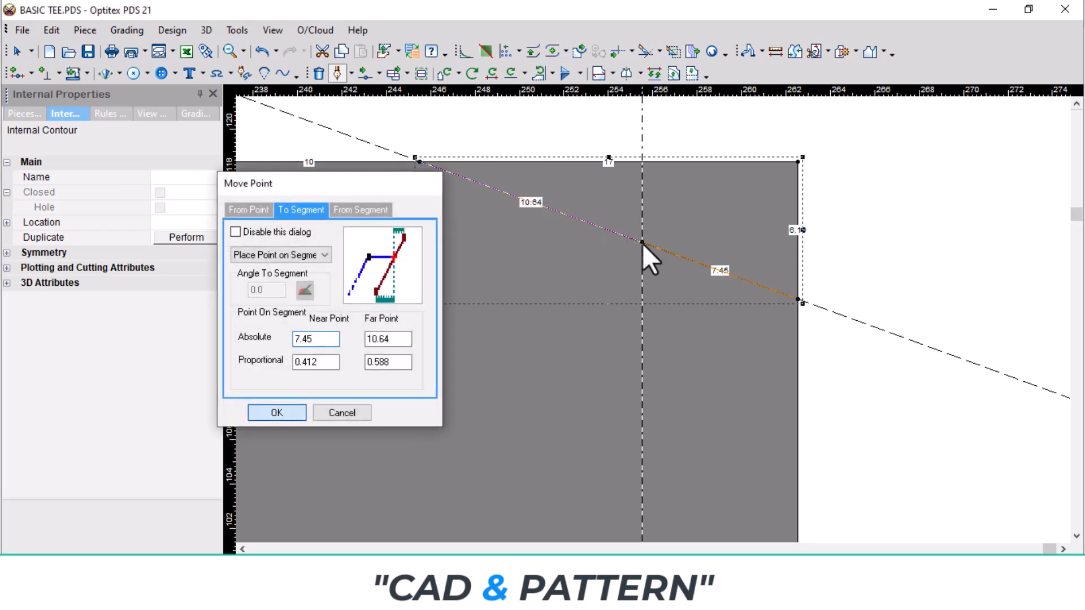
key(Return)
Step: Extend the internal contour about 17.5 cm from the shoulder end to the rectangle's right edge, about 13.5 cm below the sloped line, and finish it
scroll(684, 307, down, 2)
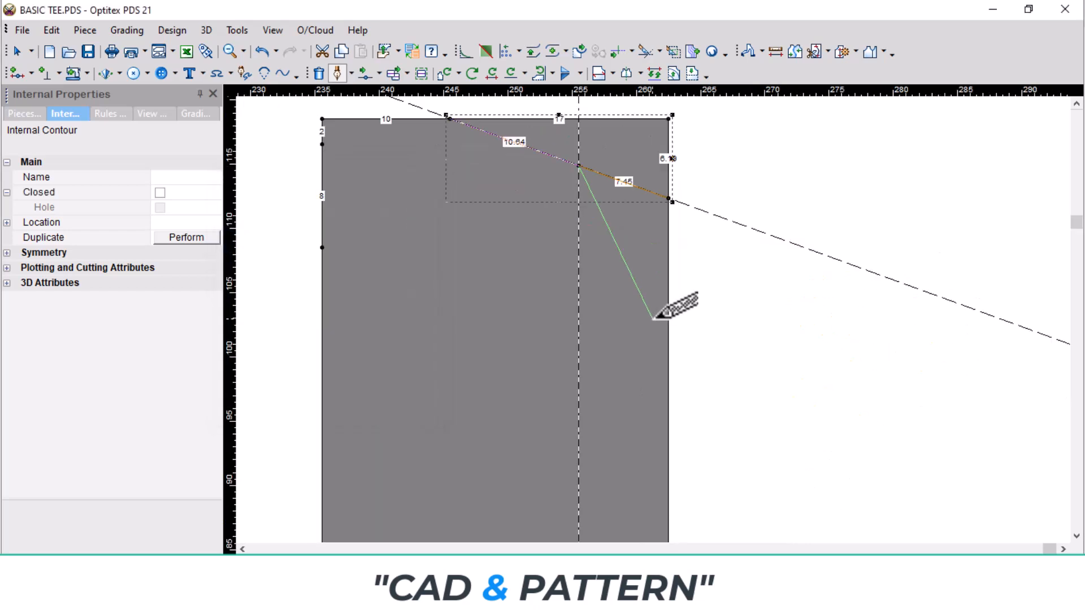
click(667, 372)
key(Return)
right_click(719, 343)
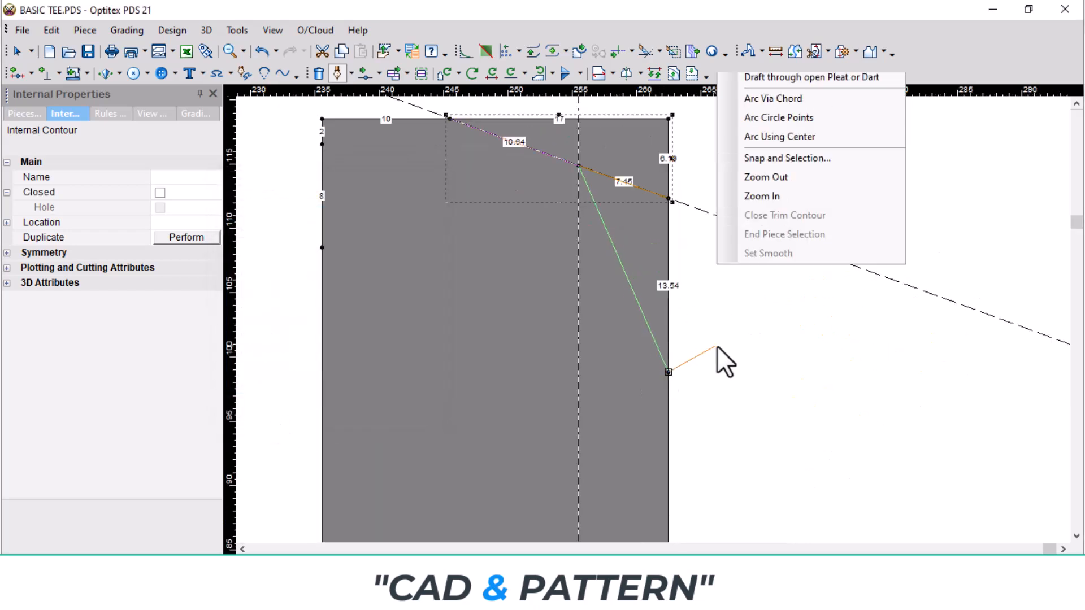
click(792, 84)
scroll(618, 310, down, 5)
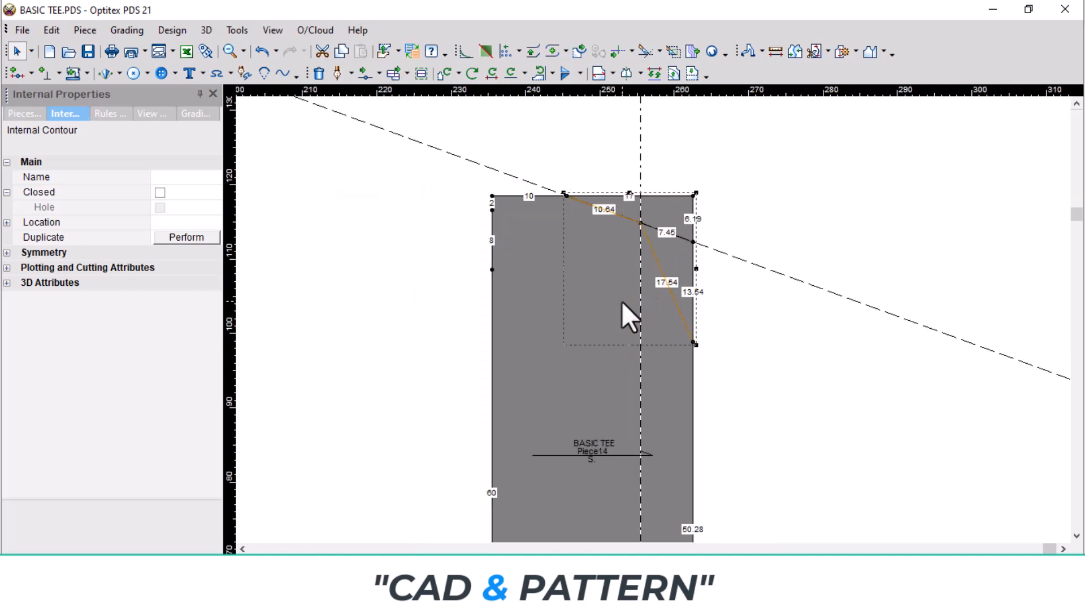
Step: Bend the straight armhole line into a curve about 19.7 cm long by moving a curve point near its lower end
scroll(652, 320, up, 10)
click(641, 318)
key(m)
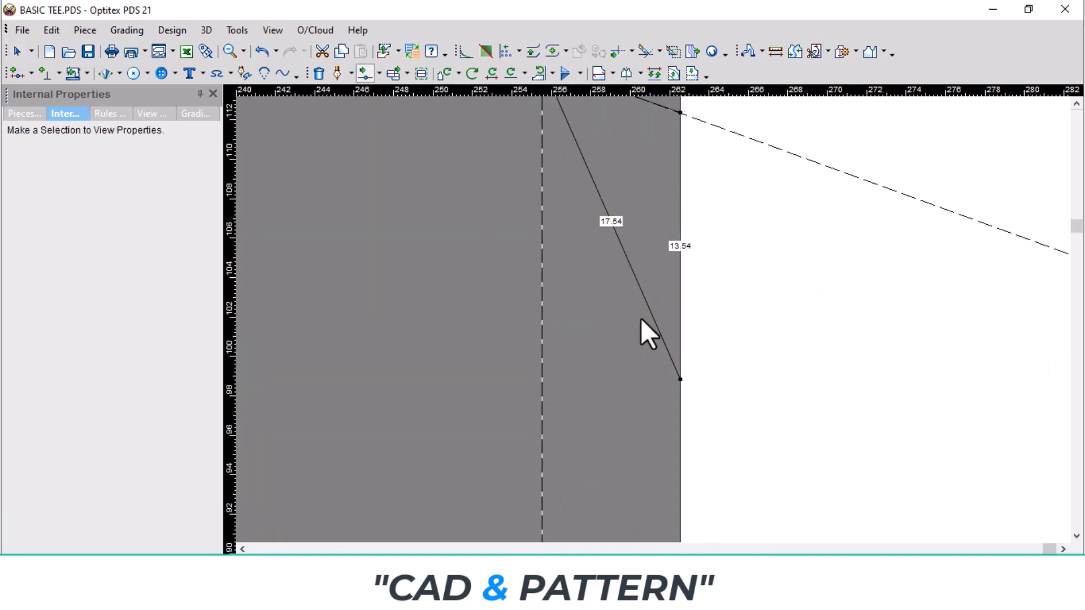
click(657, 328)
scroll(633, 373, down, 2)
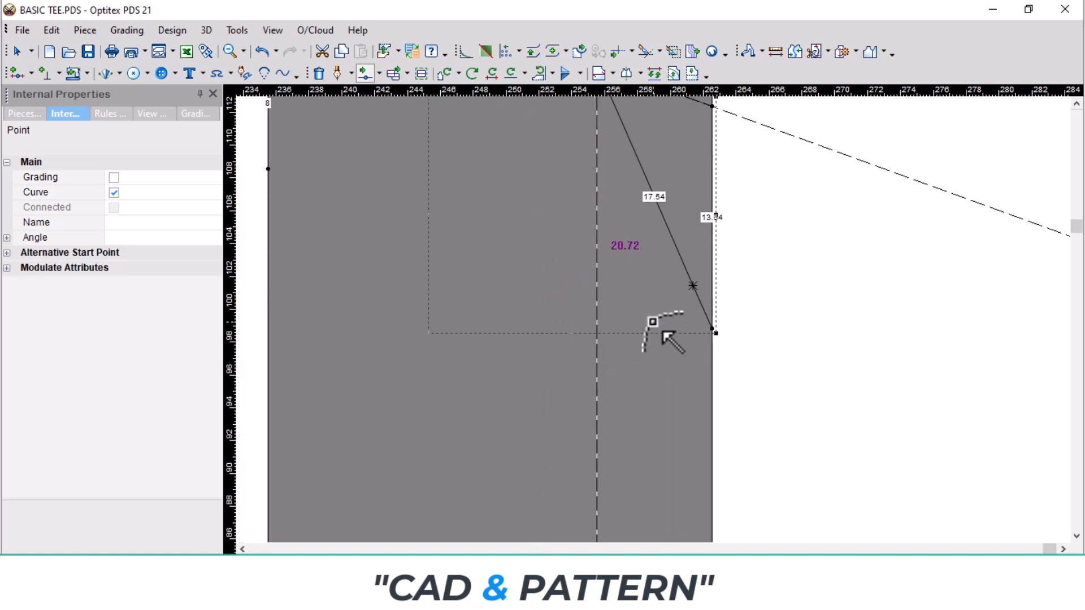
click(671, 316)
click(277, 413)
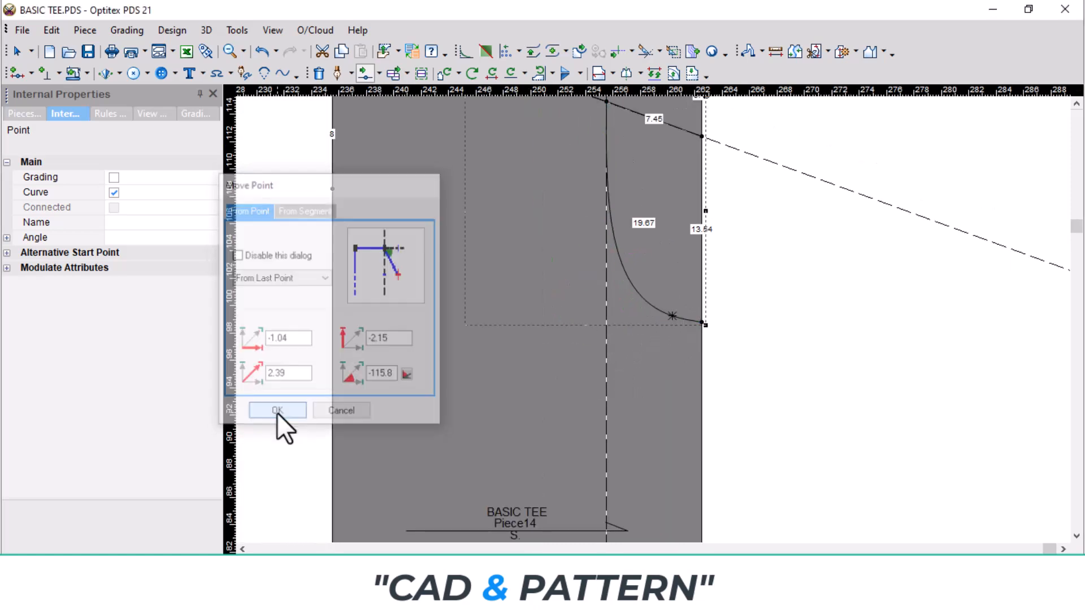
scroll(682, 286, down, 4)
scroll(678, 288, up, 6)
scroll(654, 326, down, 2)
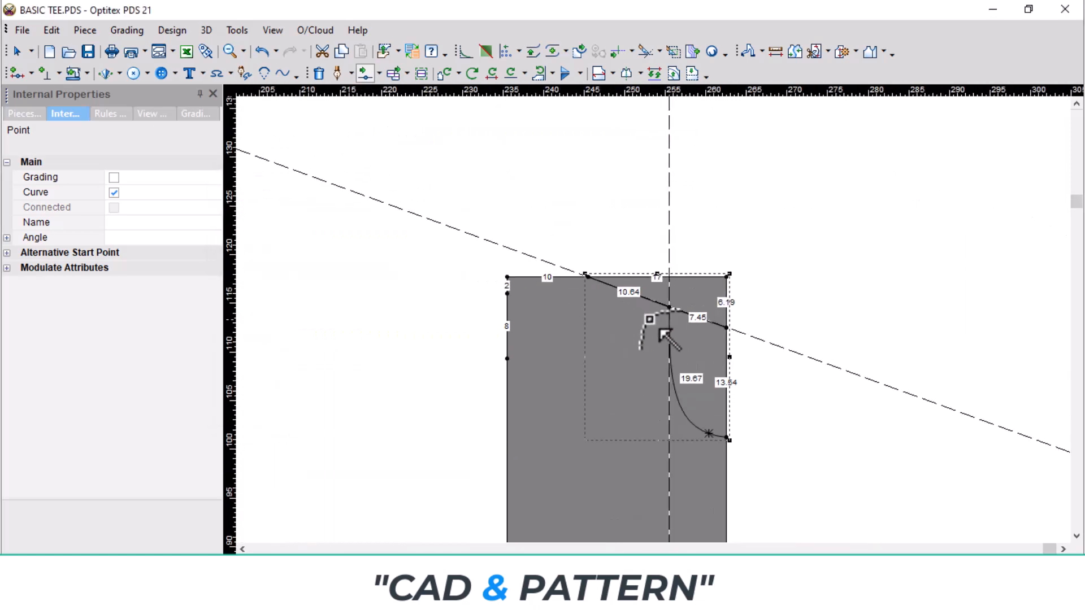
right_click(774, 272)
click(824, 280)
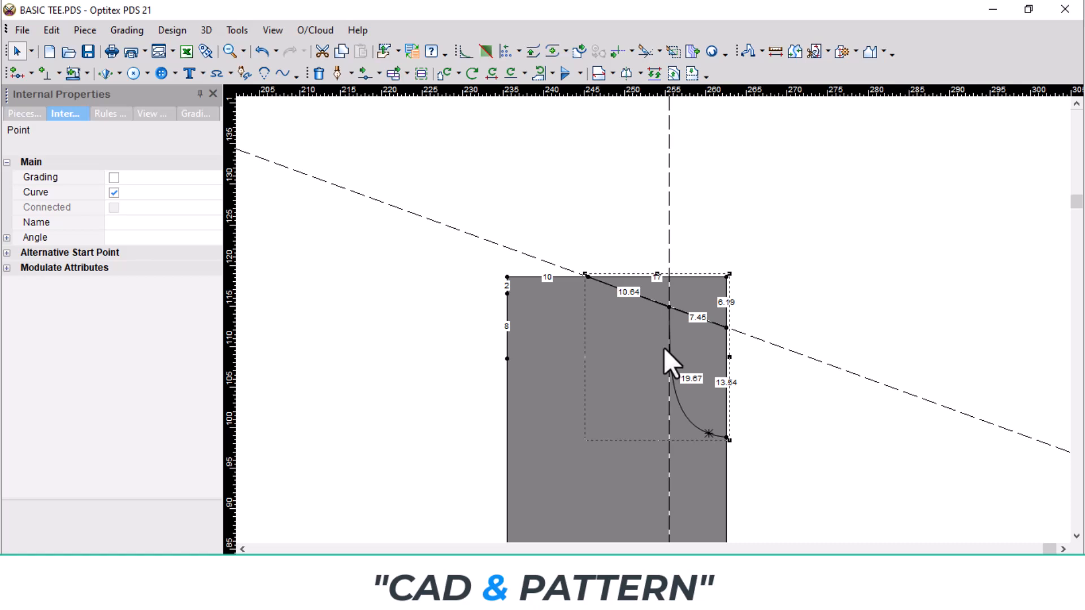
Step: Move the Piece12 pattern off the overlapping Piece13 and place it beside that piece
scroll(654, 334, down, 6)
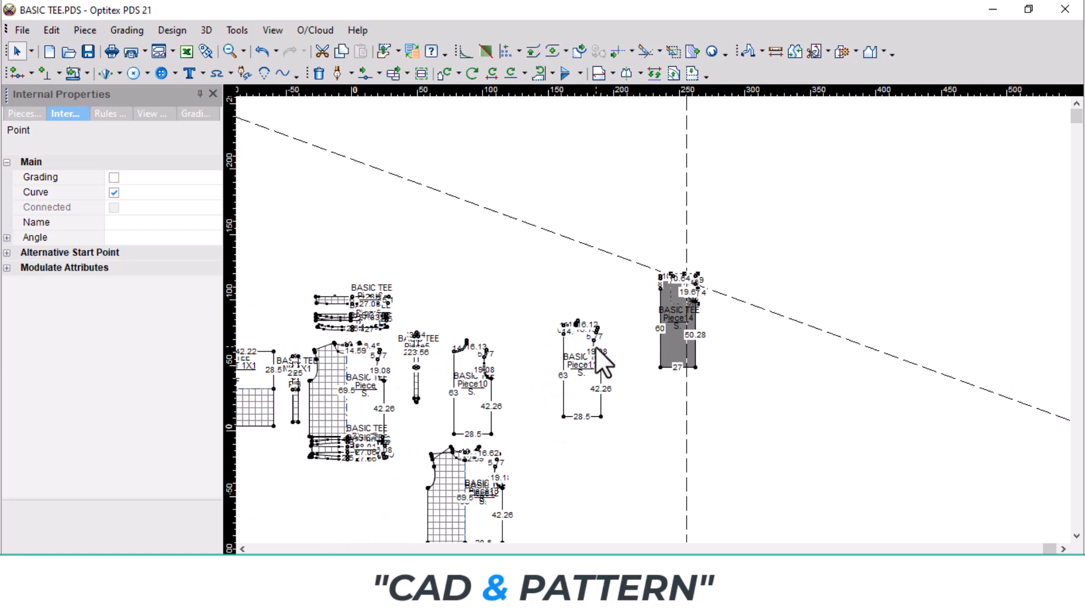
scroll(598, 351, up, 6)
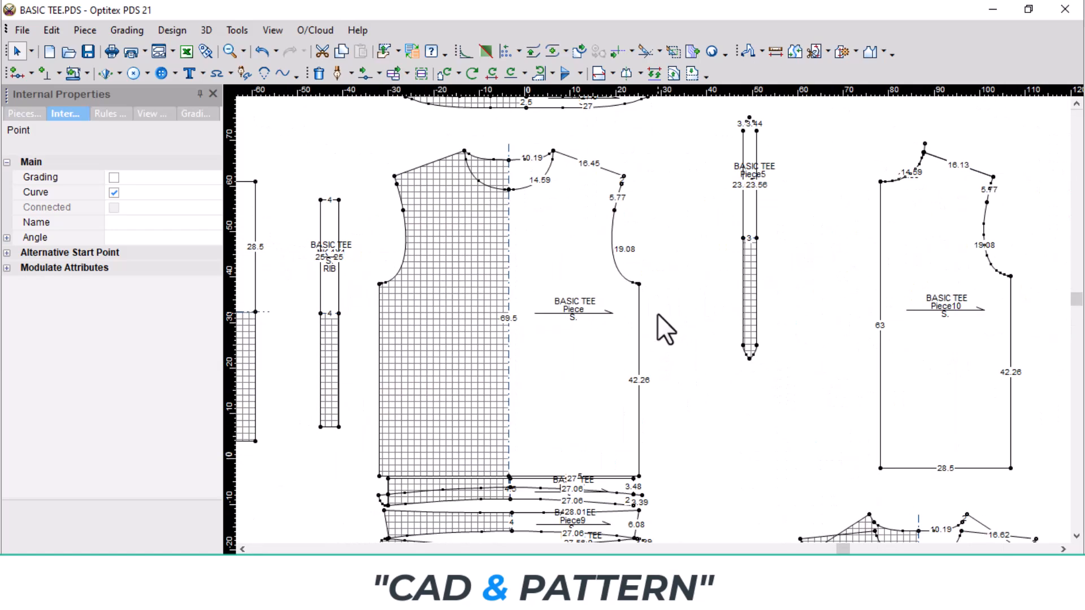
scroll(657, 314, down, 3)
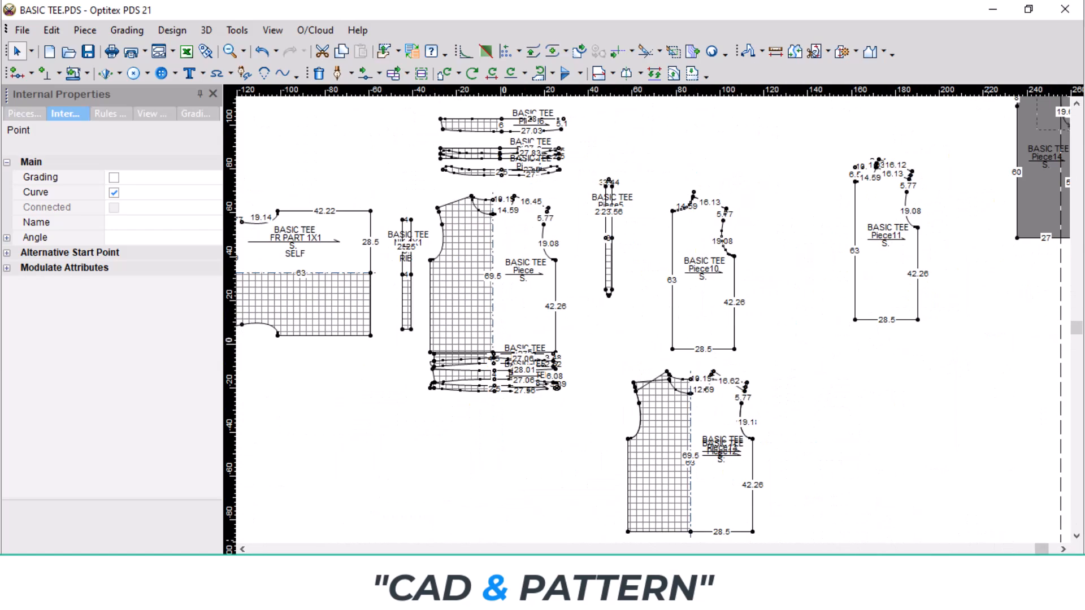
scroll(653, 318, up, 3)
key(space)
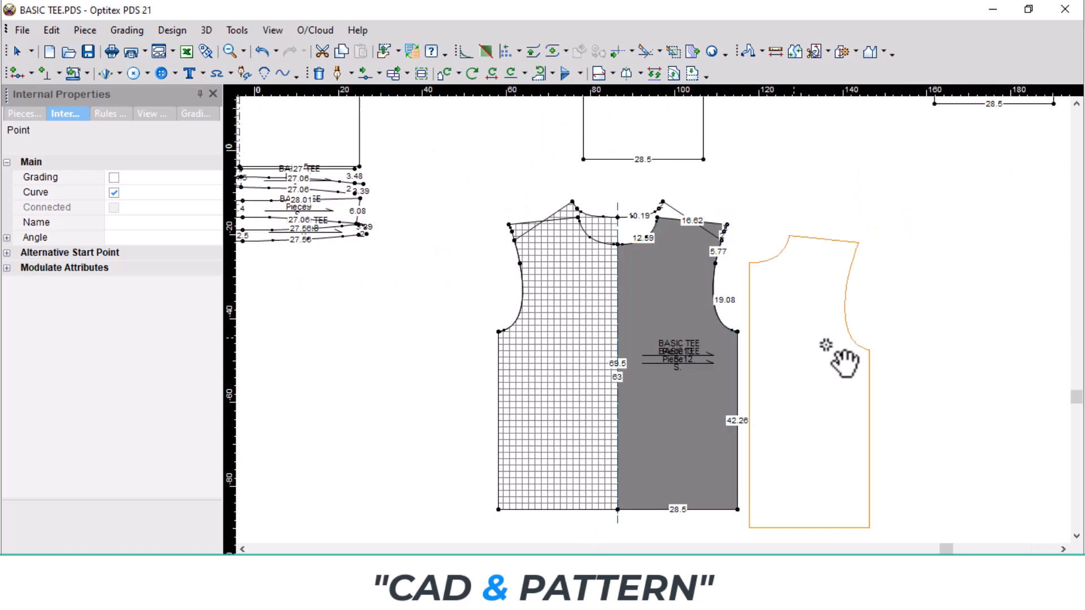
scroll(826, 344, down, 3)
click(702, 310)
scroll(544, 255, down, 3)
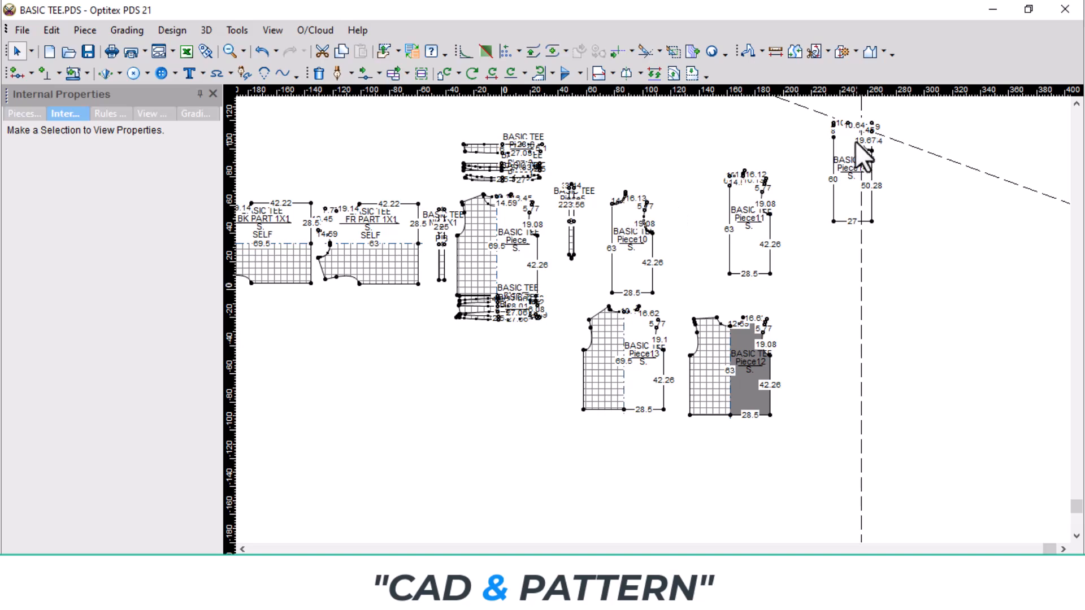
scroll(856, 141, up, 3)
scroll(620, 342, down, 2)
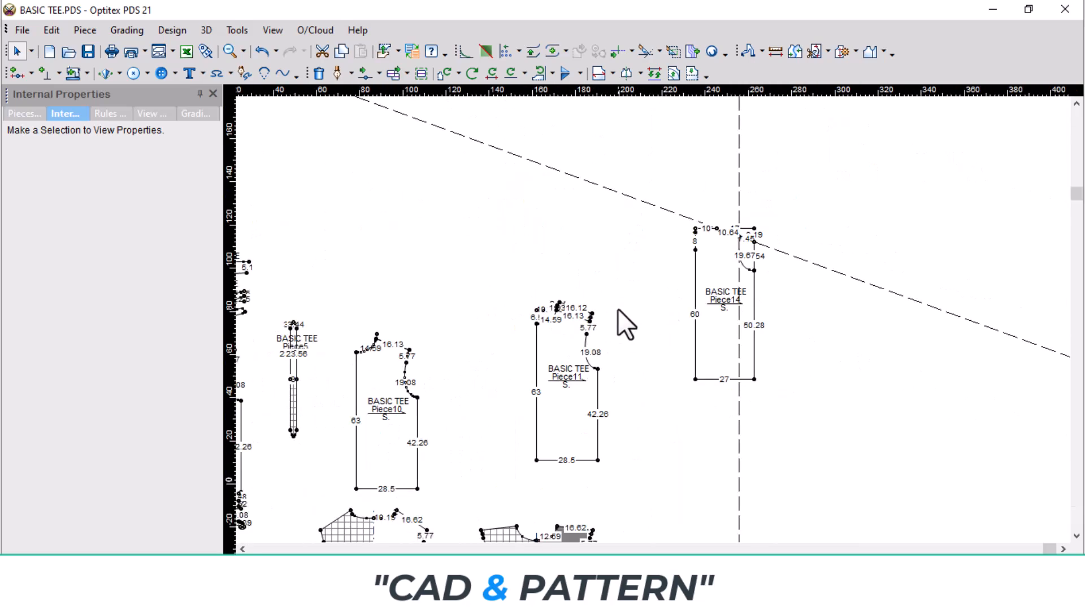
scroll(475, 464, down, 2)
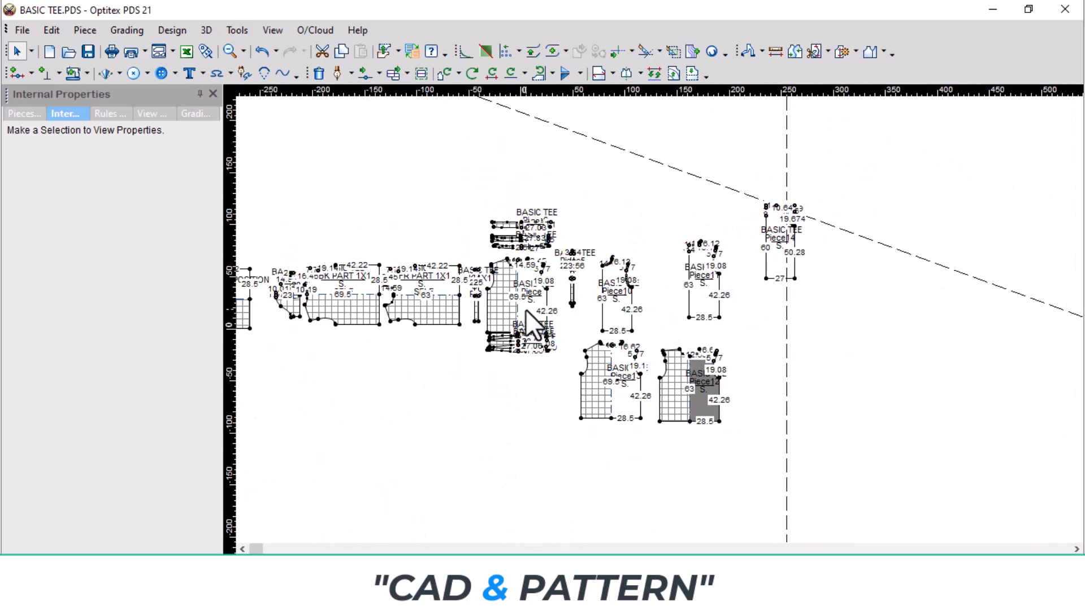
scroll(549, 289, up, 2)
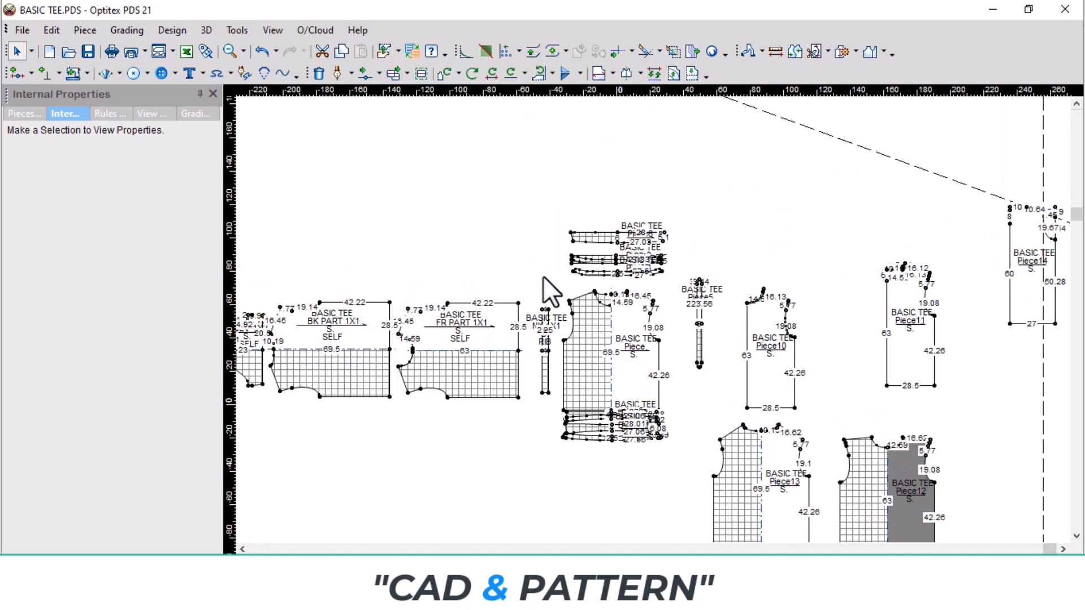